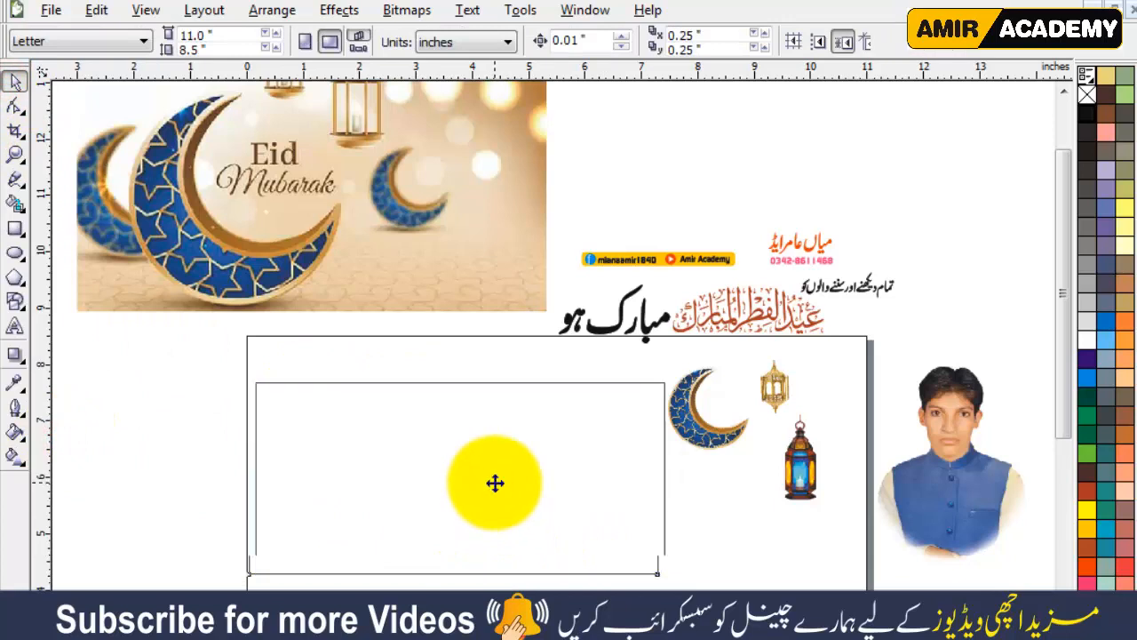
Select the banner rectangle on the page and fill it with black
key(z)
drag(217, 343, 742, 589)
drag(99, 131, 946, 594)
click(14, 81)
click(145, 114)
click(270, 221)
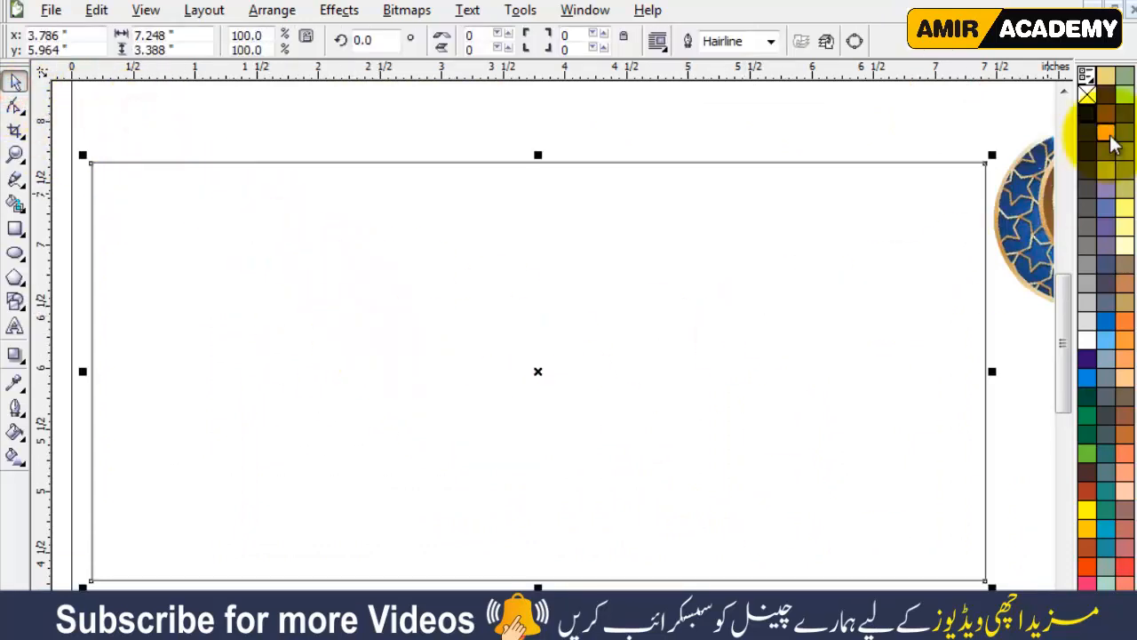
click(1087, 114)
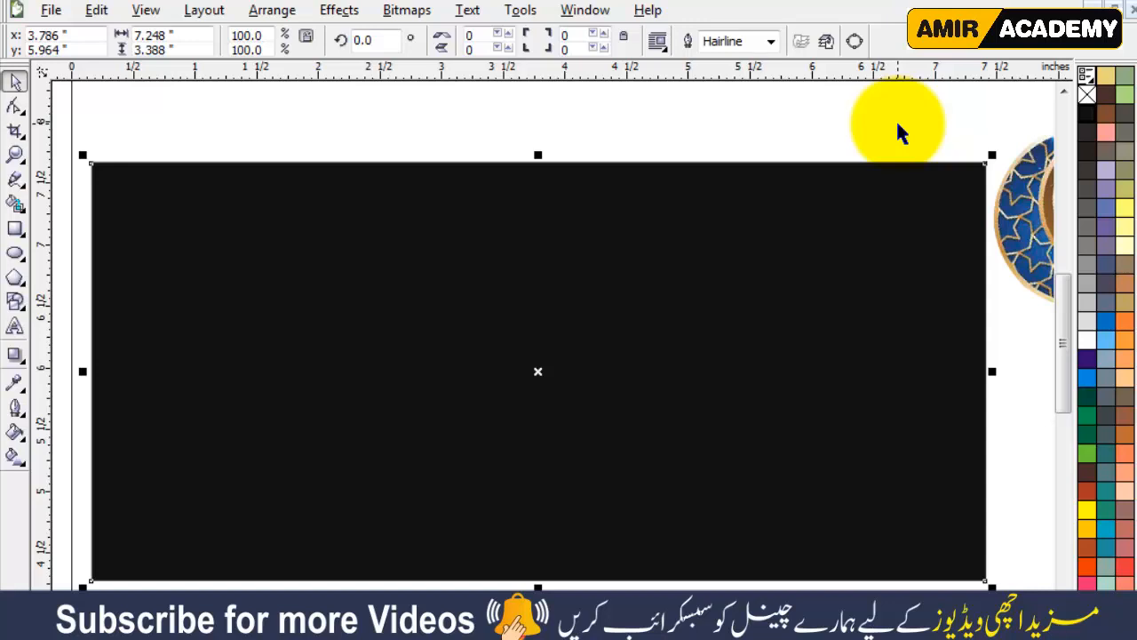
Apply a radial fill from a dark violet centre near the banner's upper middle to black, stretching it toward the lower edge
click(14, 462)
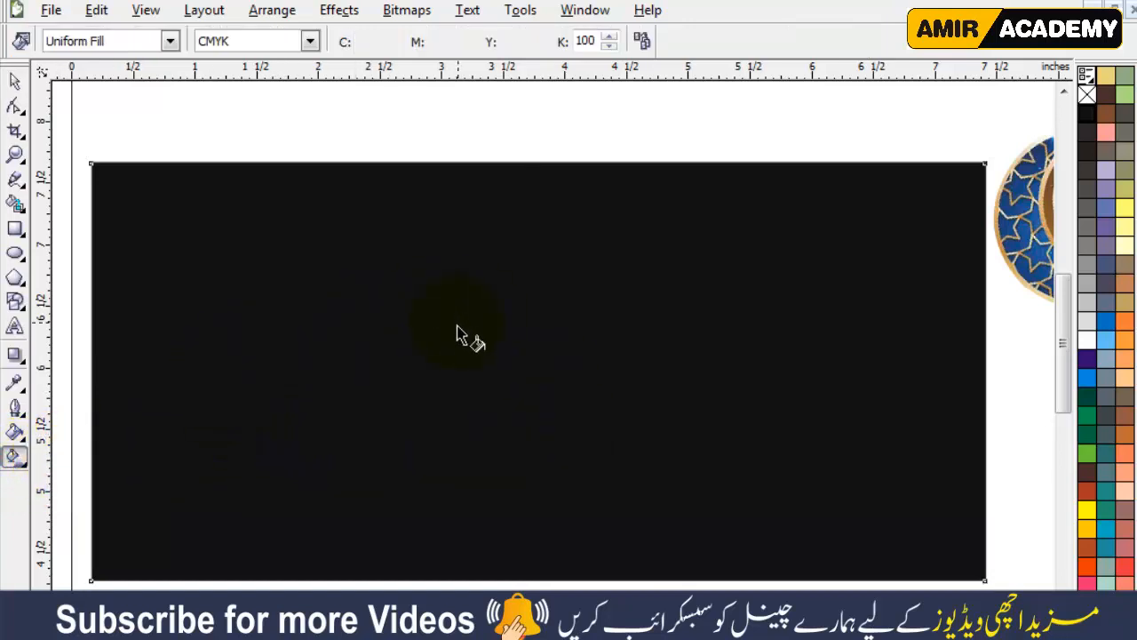
click(122, 43)
click(106, 104)
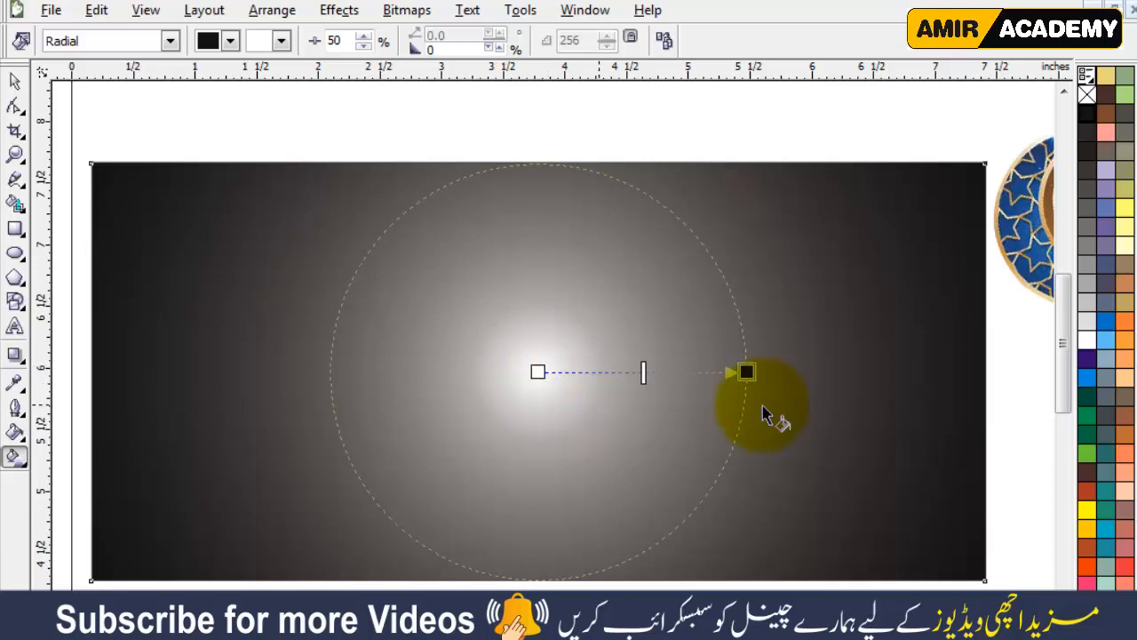
drag(1094, 371, 471, 212)
drag(749, 372, 612, 508)
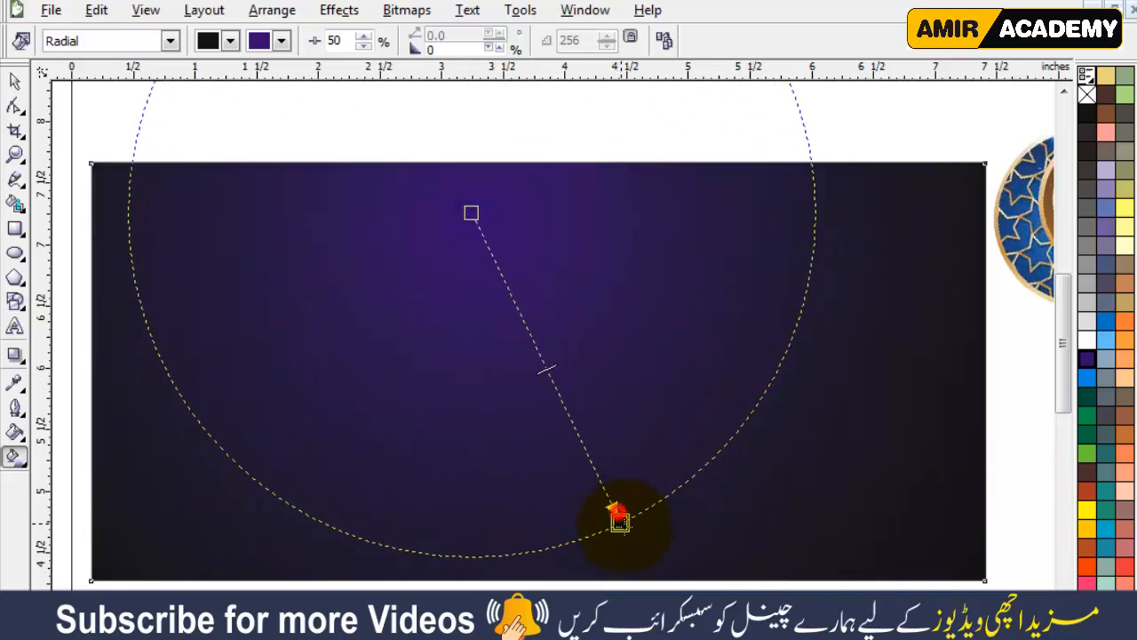
Set the radial fill's centre colour to bright blue, fine-tune the centre's position in the banner's upper middle and deselect the banner
click(485, 229)
drag(470, 214, 518, 277)
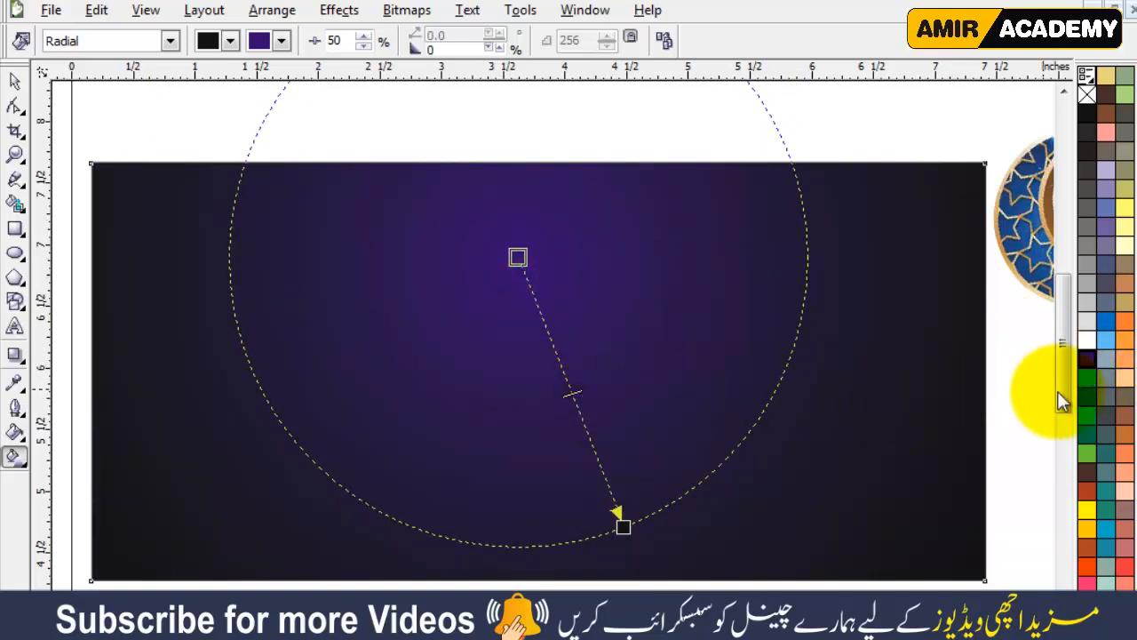
drag(1085, 377, 501, 254)
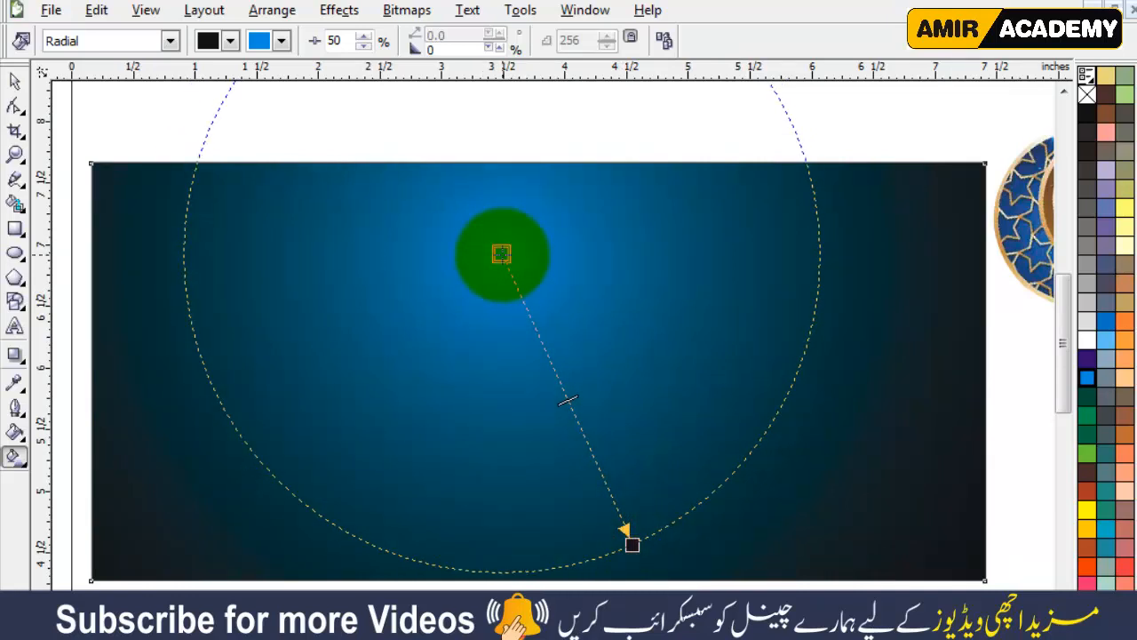
drag(507, 254, 508, 247)
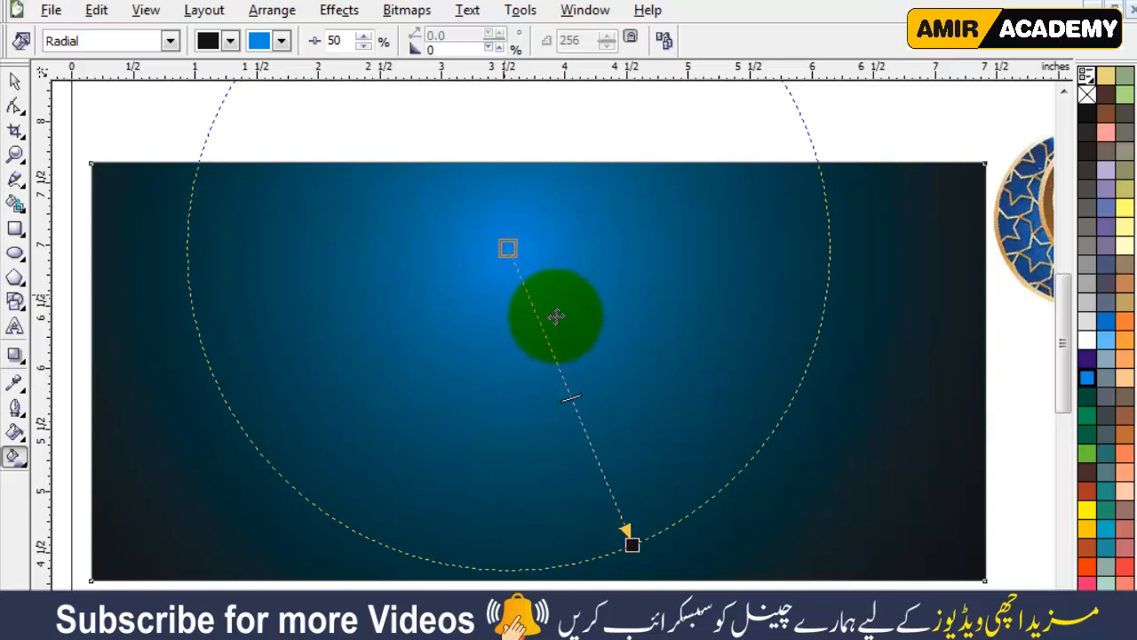
click(17, 85)
click(886, 129)
Try the ready-made crescent cutout on the banner's upper-left area and move it back off the banner
scroll(562, 350, right, 2)
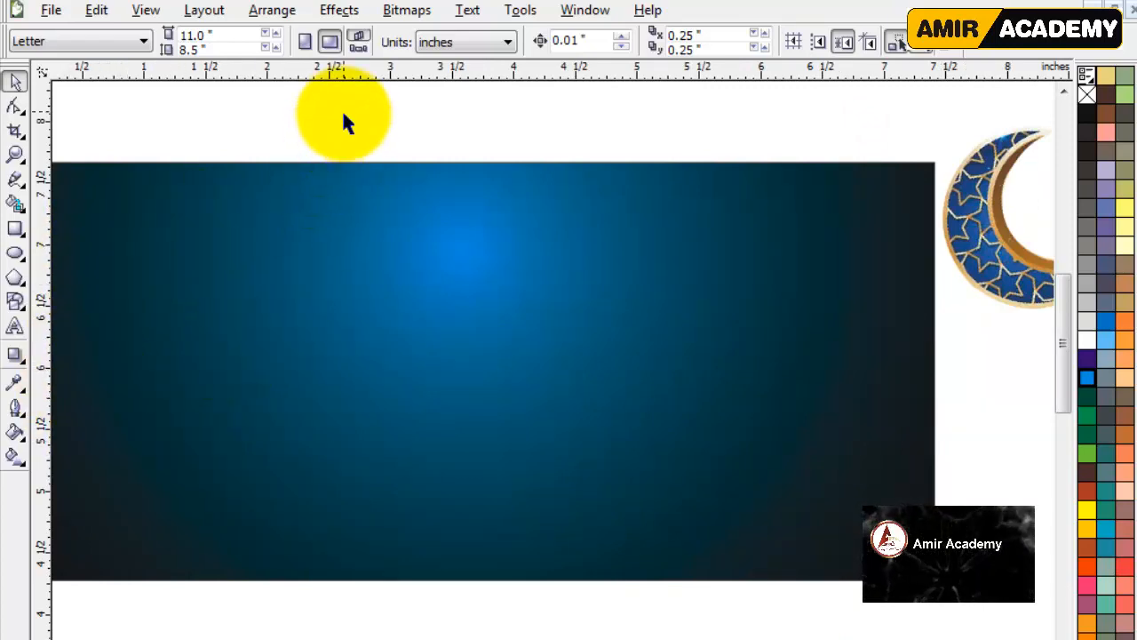
scroll(555, 391, down, 2)
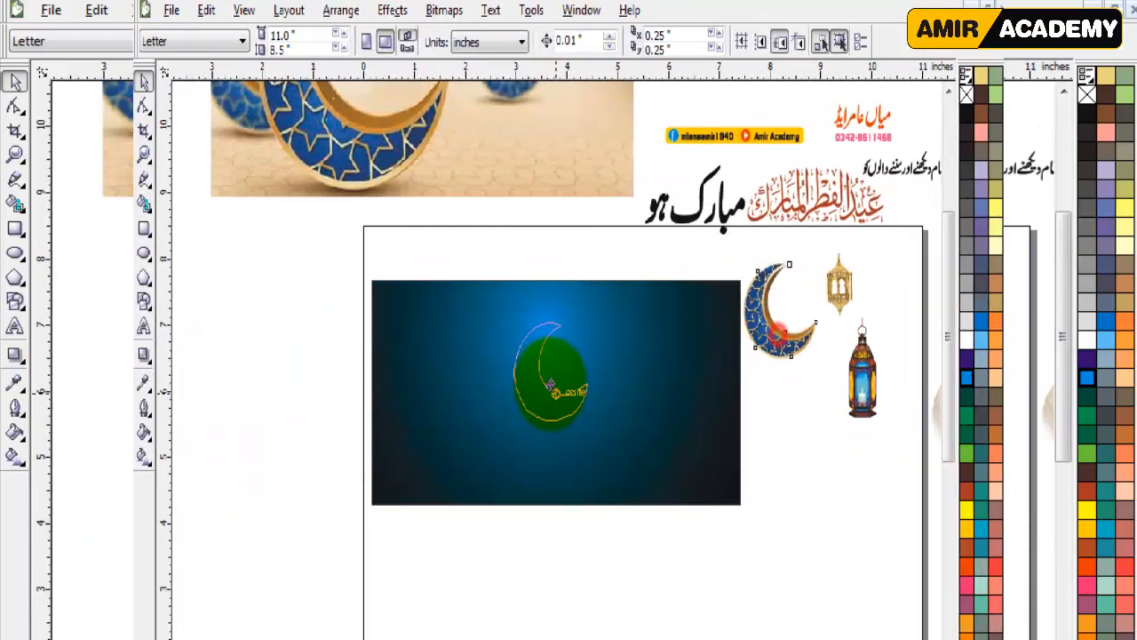
drag(894, 331, 370, 359)
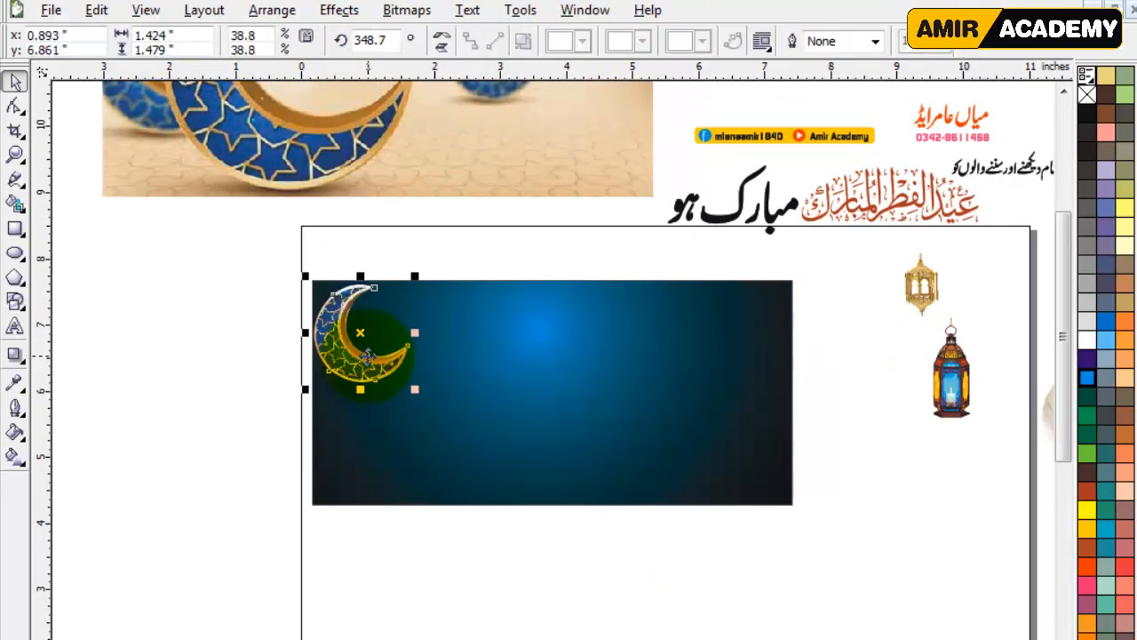
scroll(498, 356, up, 3)
drag(560, 404, 629, 430)
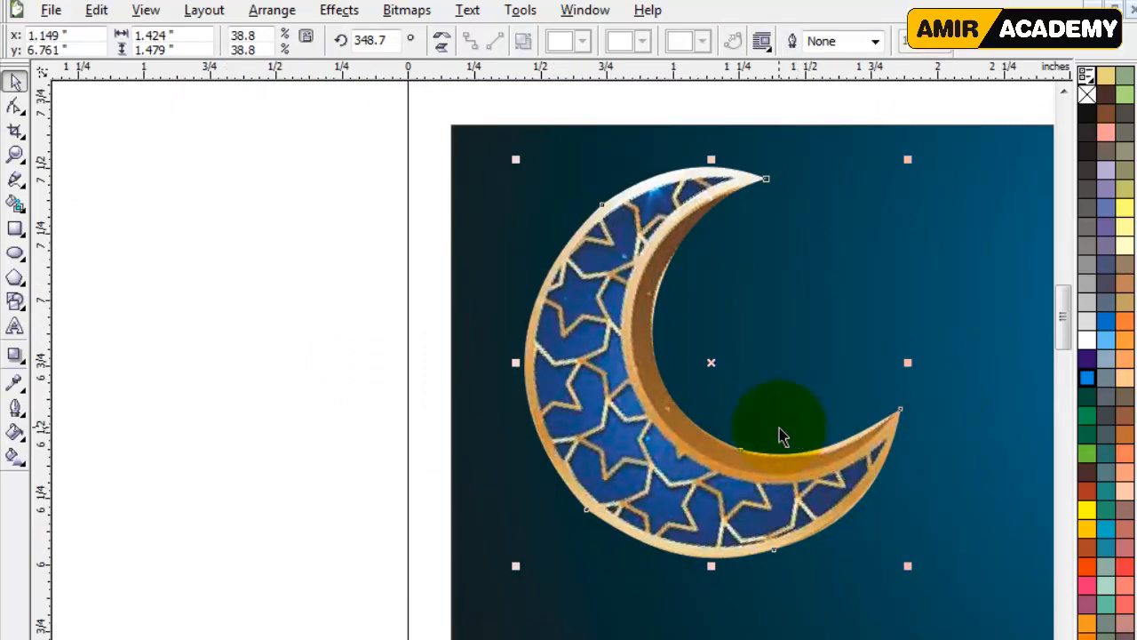
scroll(781, 435, down, 3)
drag(507, 382, 953, 416)
Move the Eid Mubarak picture down and trace the large crescent's inner edge with straight pen segments from lower tip to upper tip
drag(458, 188, 373, 421)
key(z)
drag(153, 160, 520, 489)
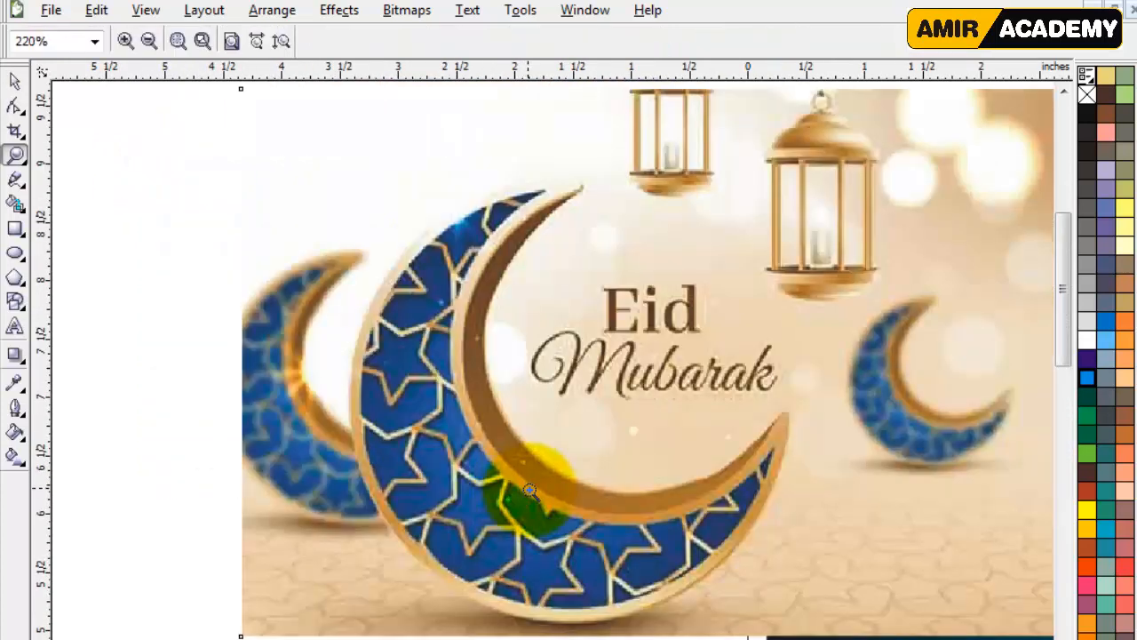
click(23, 188)
click(127, 190)
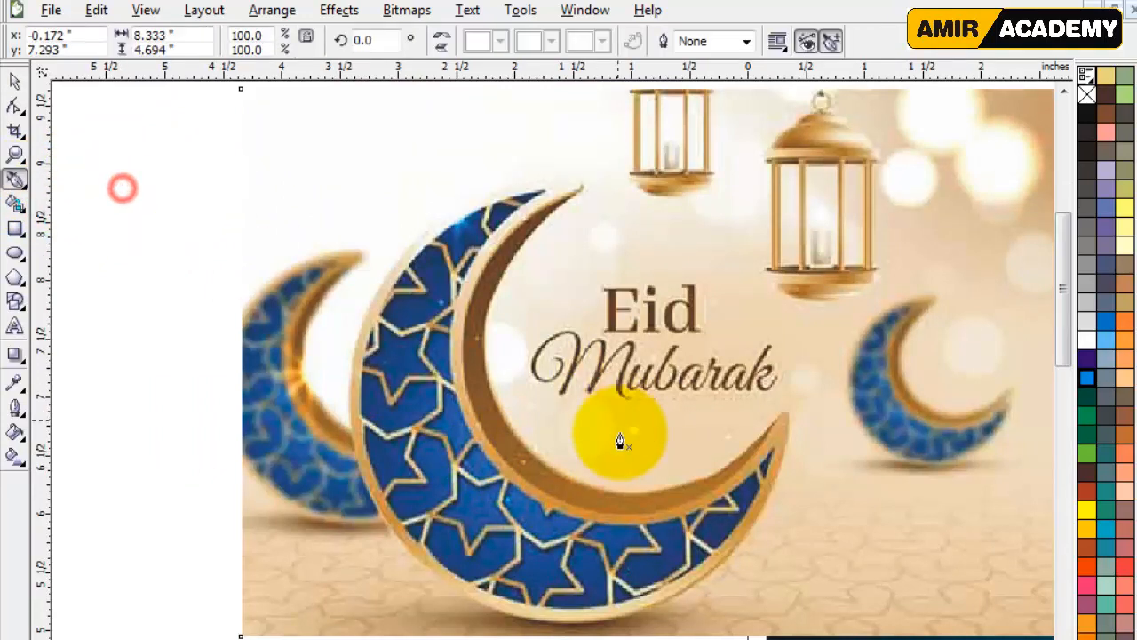
click(782, 416)
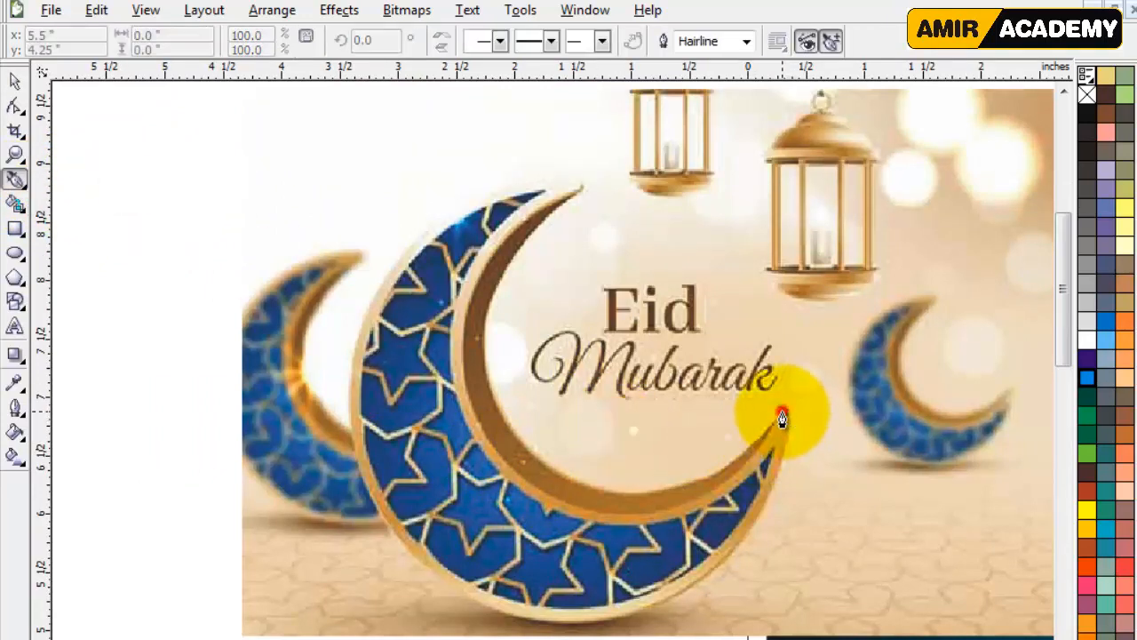
click(630, 491)
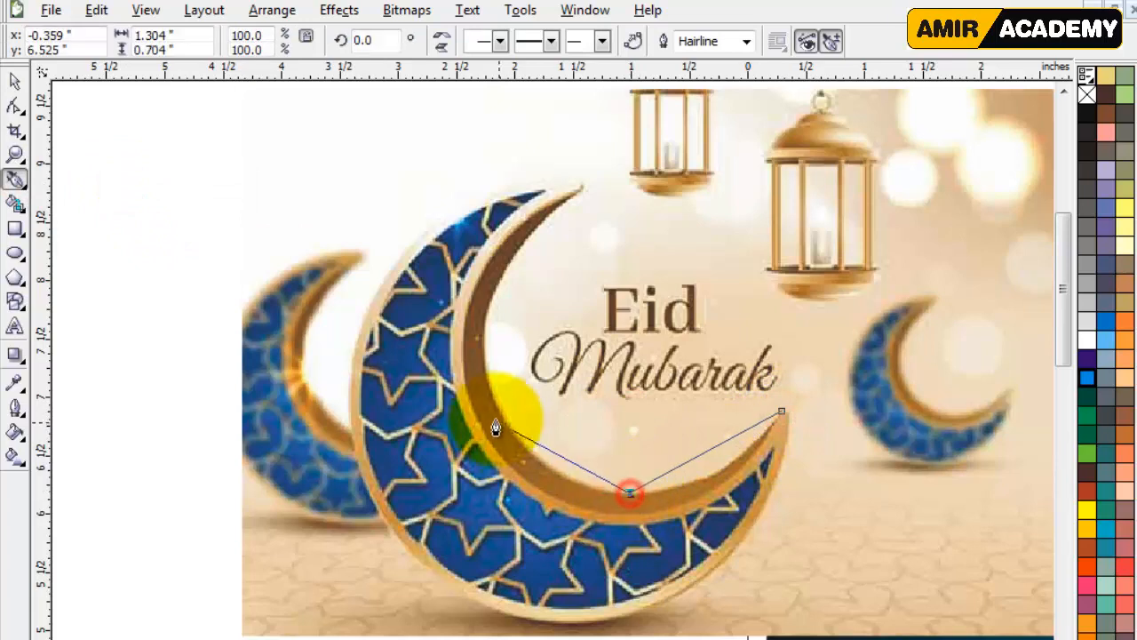
click(496, 404)
click(520, 248)
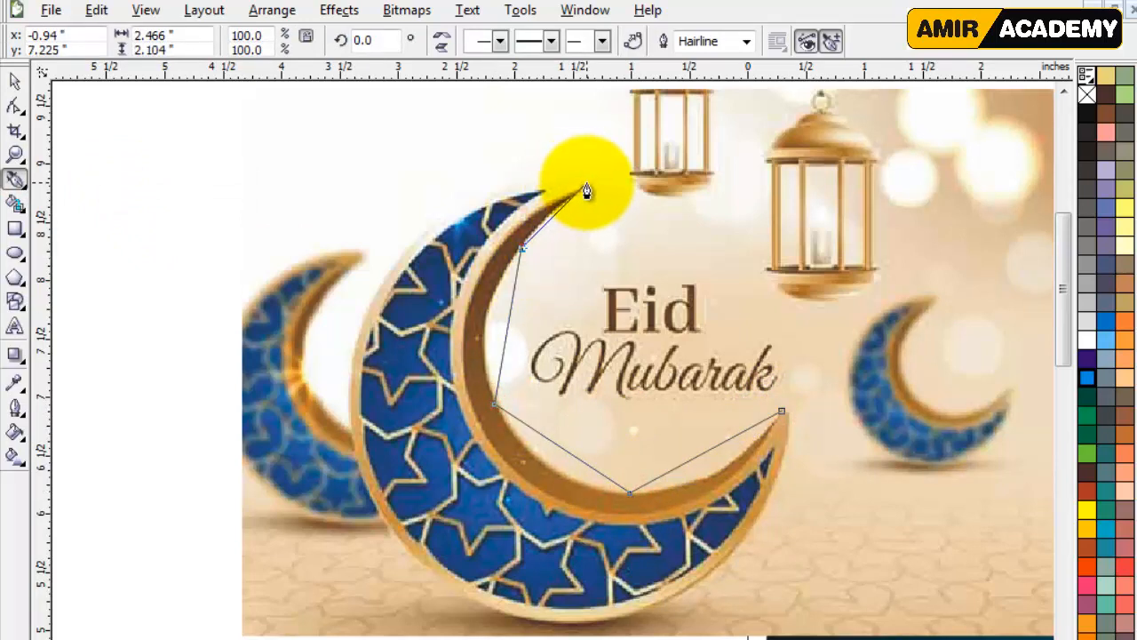
click(583, 189)
Continue the pen outline with straight segments around the large crescent's outer edge and close it at the lower tip
click(529, 184)
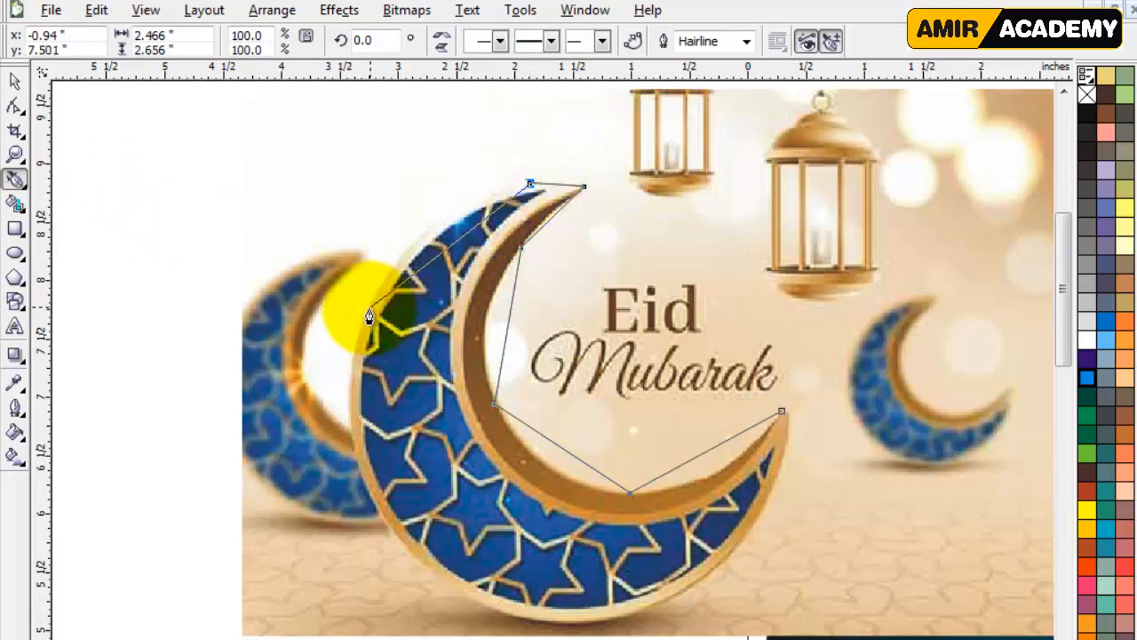
click(365, 313)
click(416, 558)
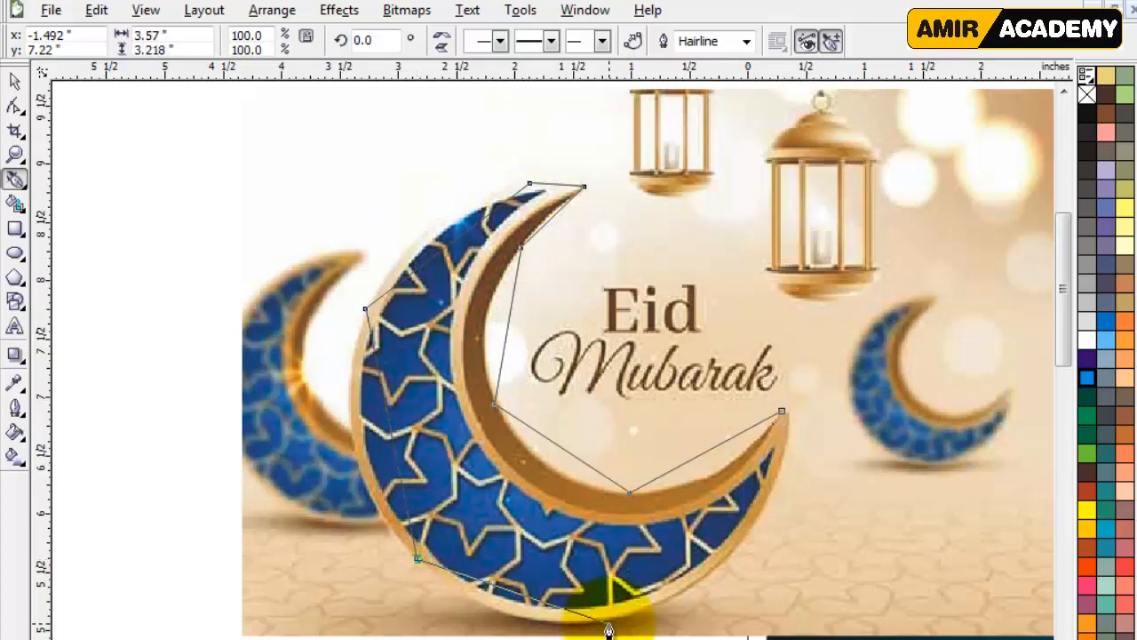
click(609, 623)
click(745, 539)
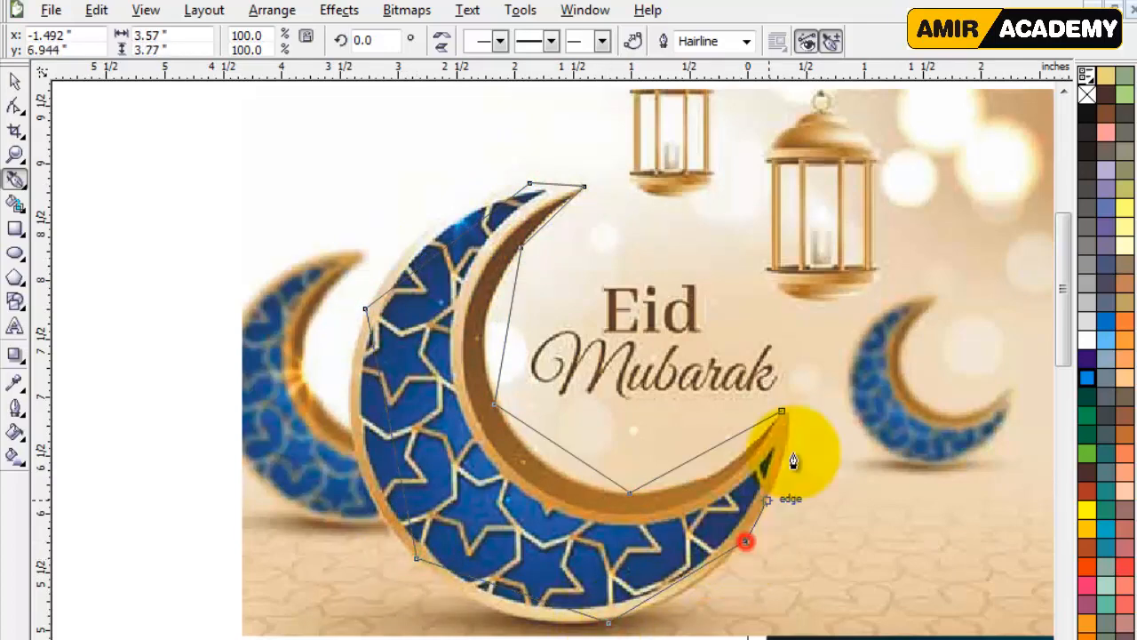
click(781, 411)
Convert all segments of the crescent outline to curves and bend the upper outer segment onto the moon's edge
click(13, 104)
drag(279, 122, 863, 611)
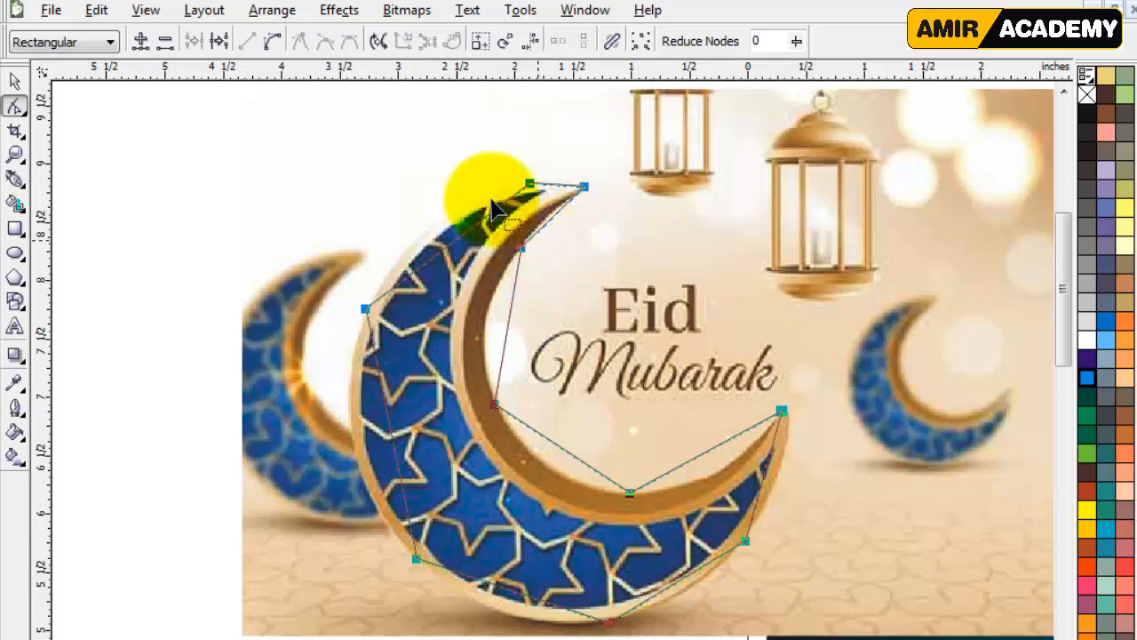
click(272, 49)
scroll(557, 190, up, 2)
drag(406, 457, 373, 431)
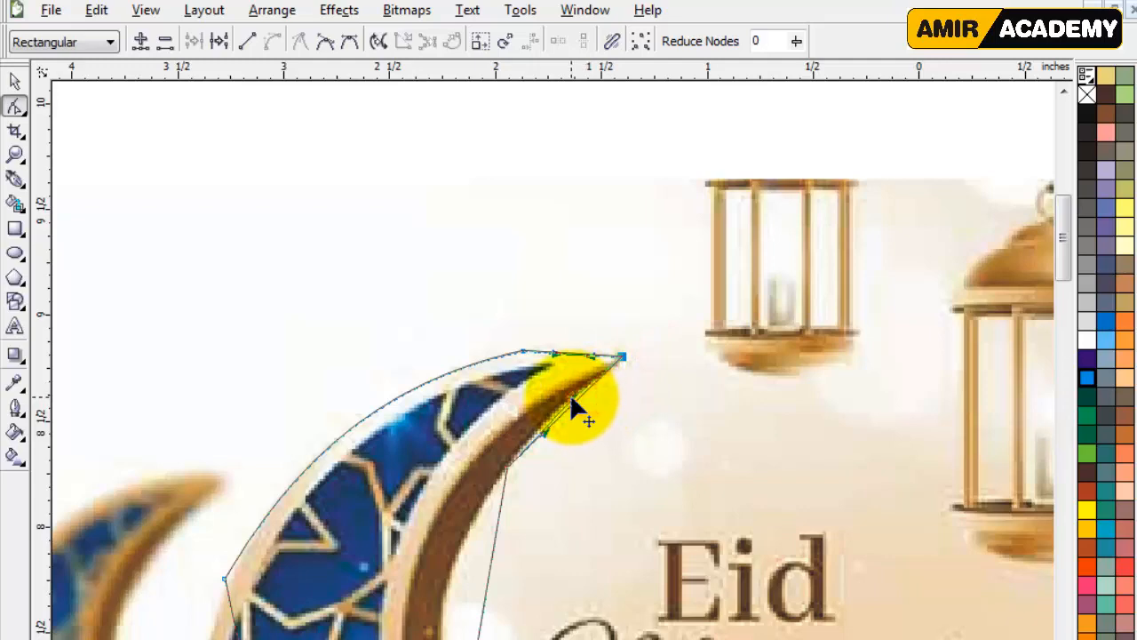
Delete the extra node beside the upper tip of the crescent outline
click(541, 433)
drag(490, 310, 558, 393)
key(Delete)
Bend the outline's left outer segment and its inner segments to follow the crescent's edges
scroll(551, 408, down, 3)
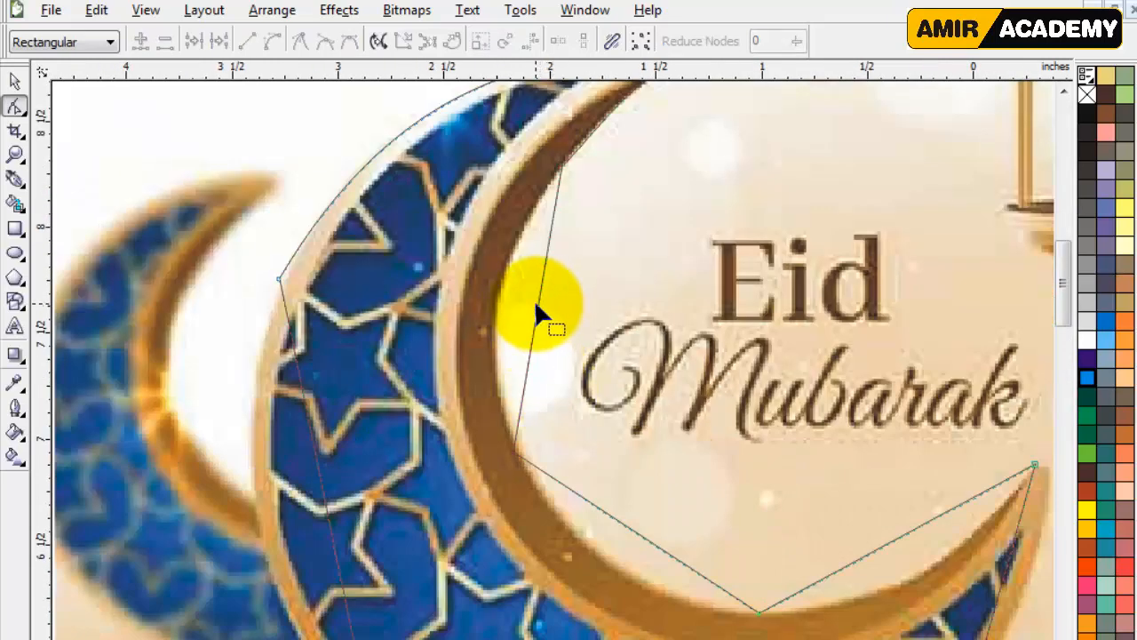
drag(520, 310, 259, 533)
drag(630, 523, 627, 573)
drag(903, 567, 914, 576)
Curve the outline's bottom and lower-right outer segments to match the crescent's outer rim
scroll(913, 576, down, 1)
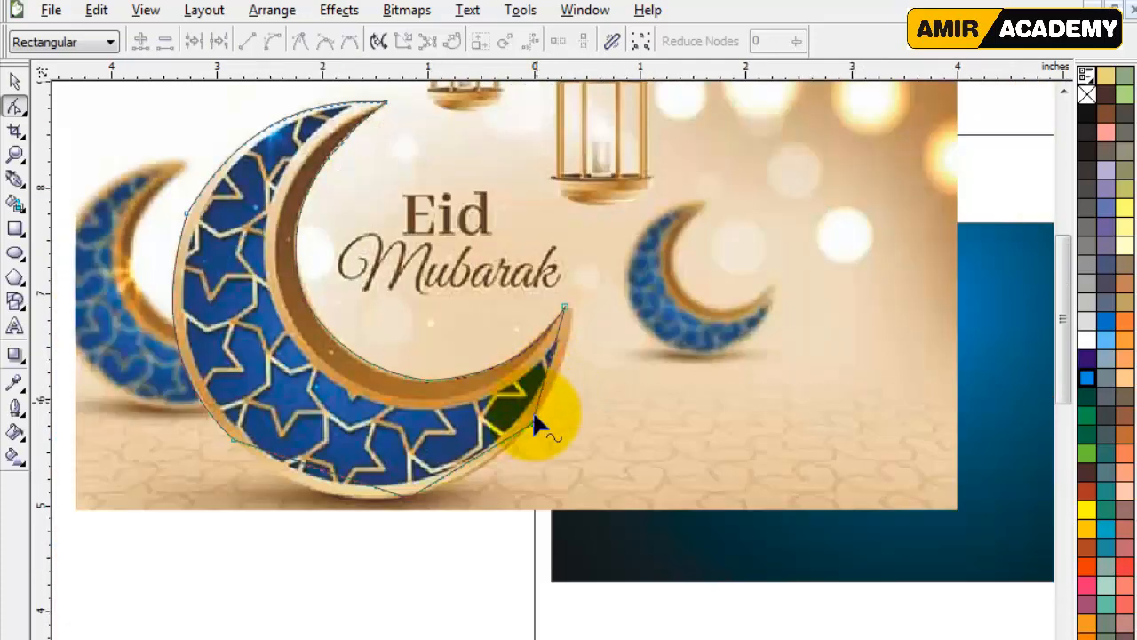
scroll(355, 482, up, 1)
drag(533, 367, 502, 399)
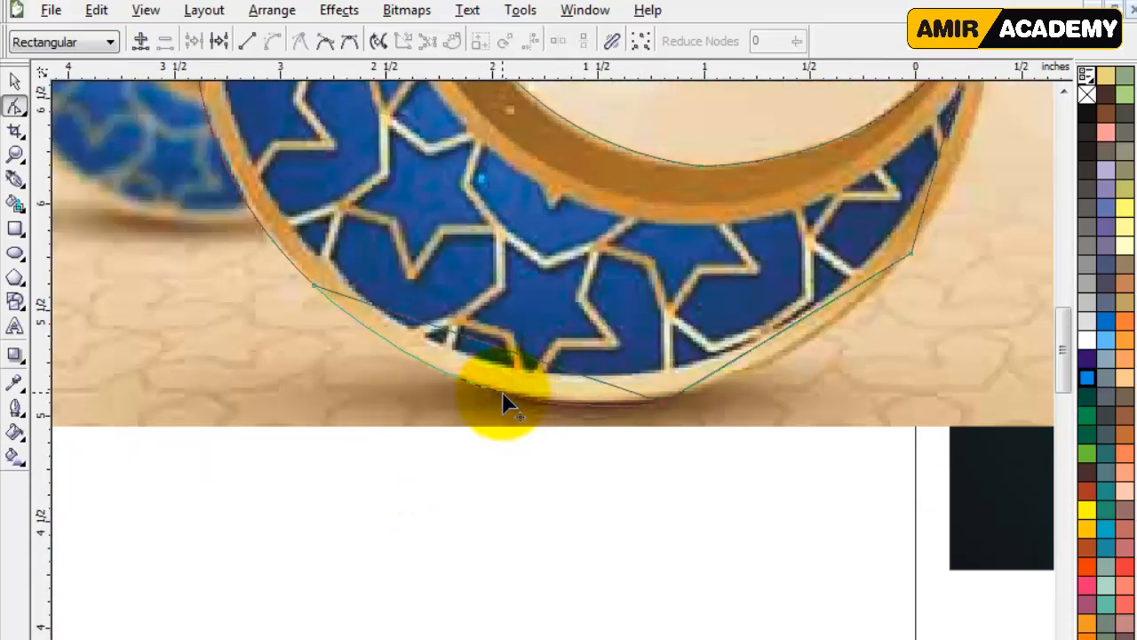
drag(818, 309, 826, 327)
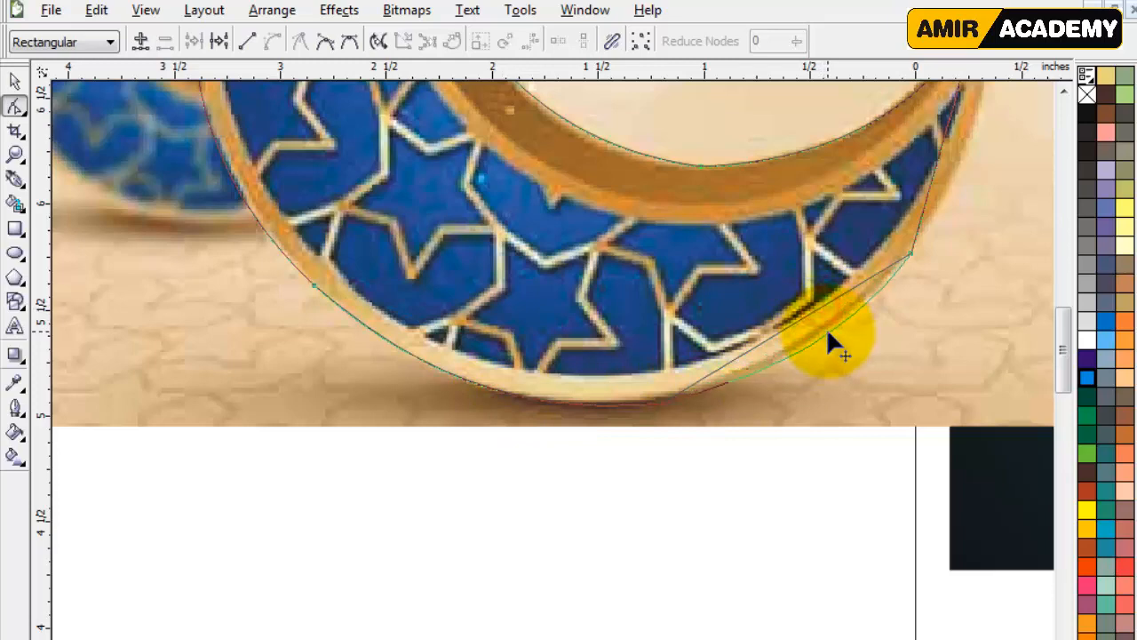
drag(941, 142, 968, 135)
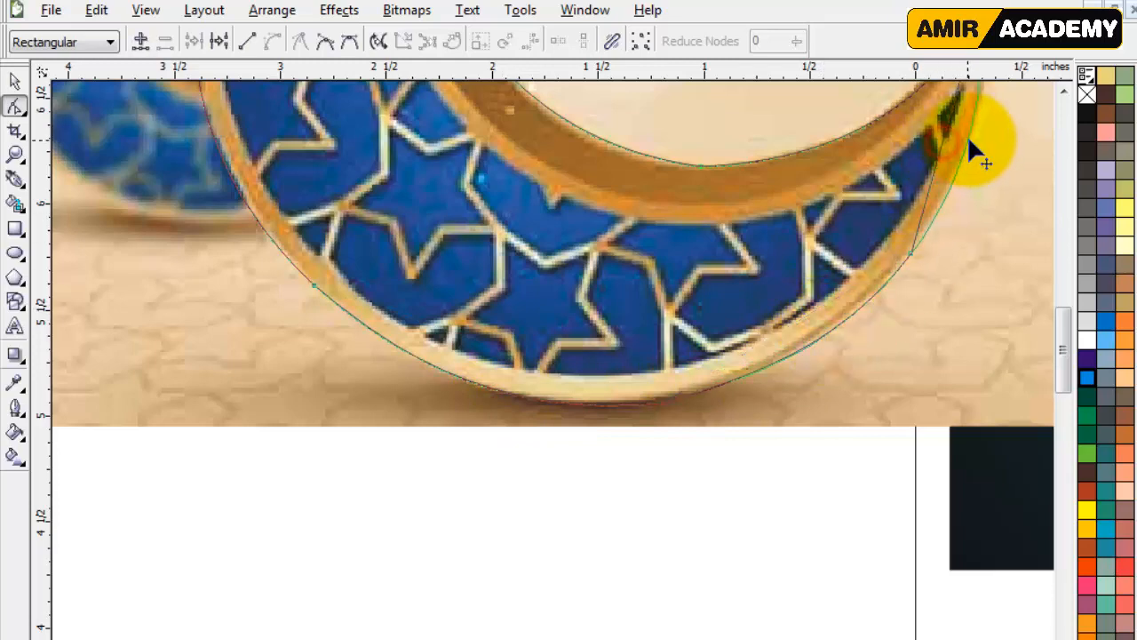
Refine the node at the crescent outline's lower-right tip so that it fits the pictured tip
click(1064, 92)
click(1064, 92)
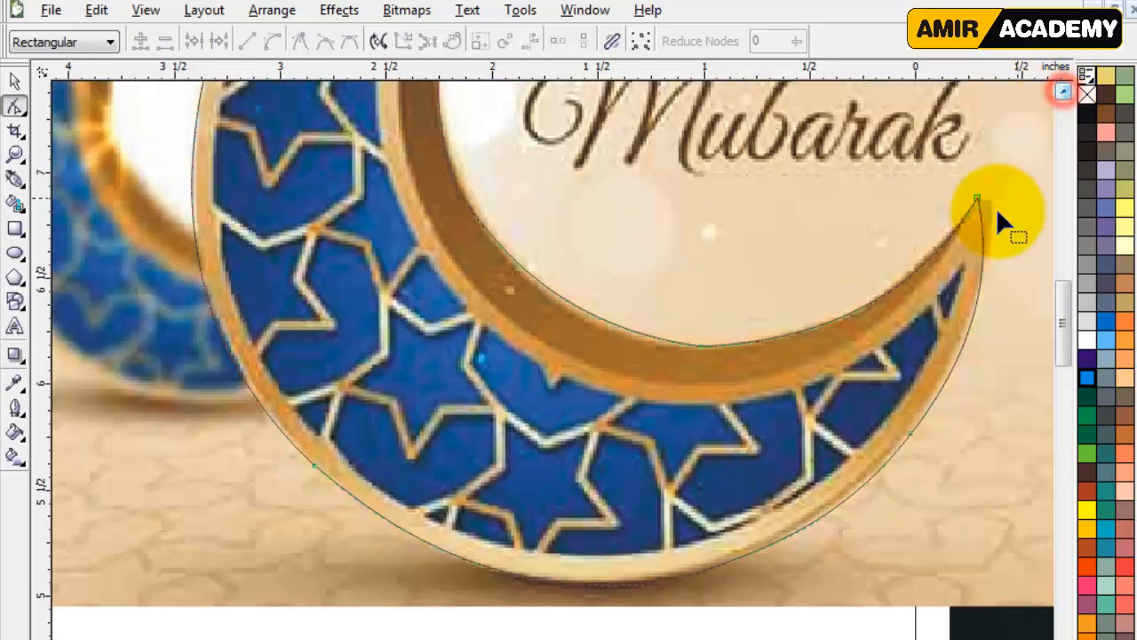
scroll(977, 202, up, 2)
drag(510, 299, 572, 364)
drag(539, 330, 552, 317)
scroll(494, 564, down, 4)
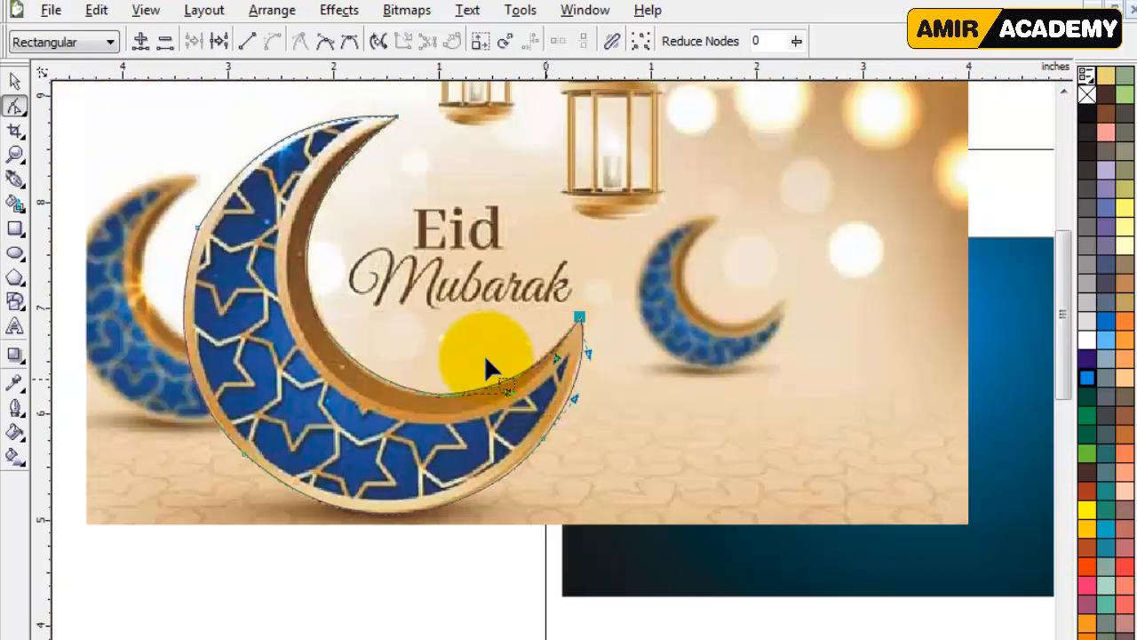
PowerClip the Eid Mubarak picture inside the traced crescent outline
click(14, 81)
click(837, 376)
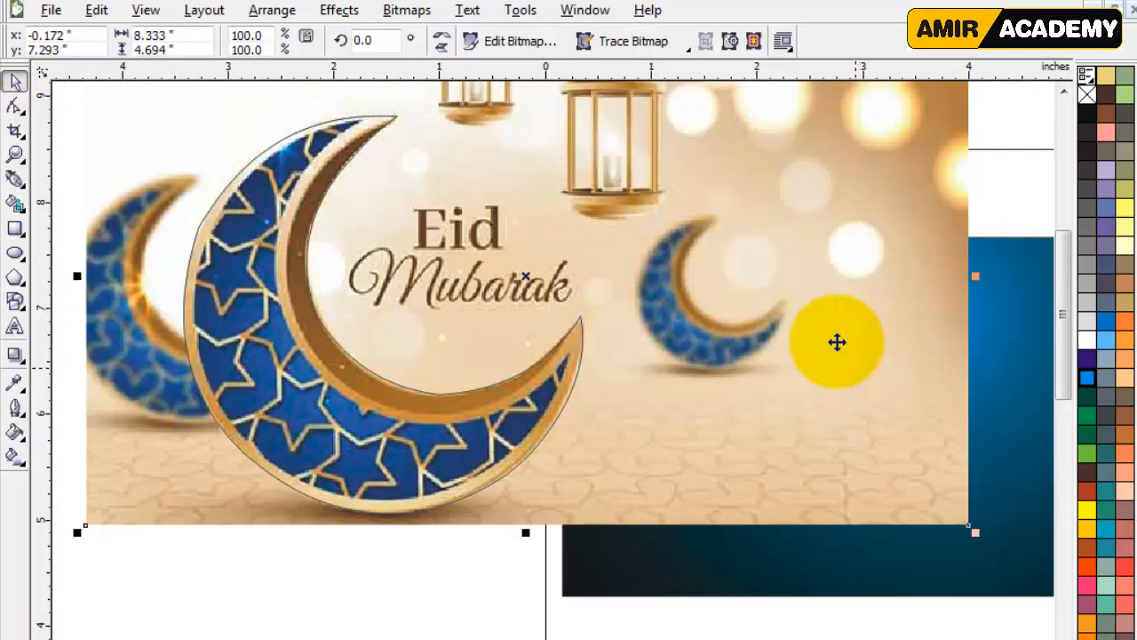
click(340, 10)
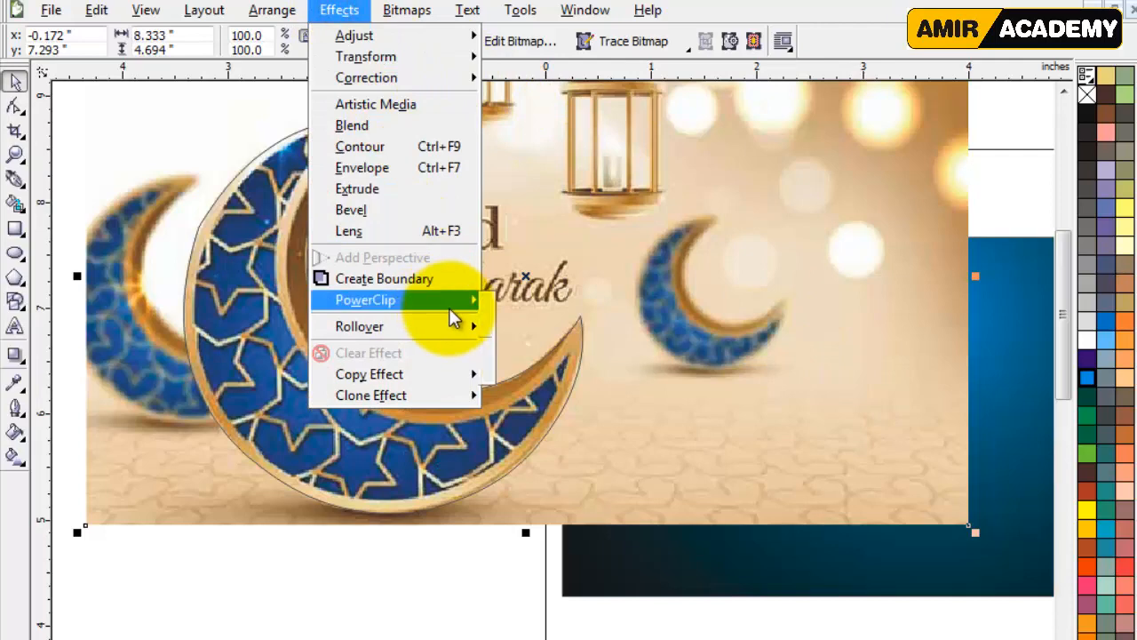
mouse_move(451, 311)
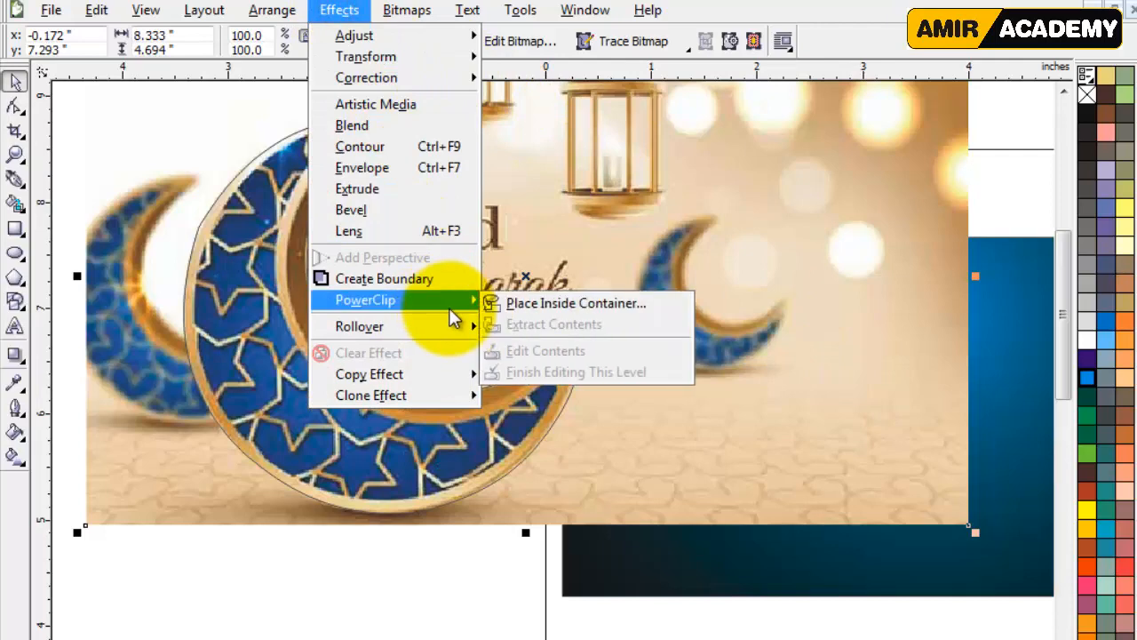
click(514, 304)
click(302, 386)
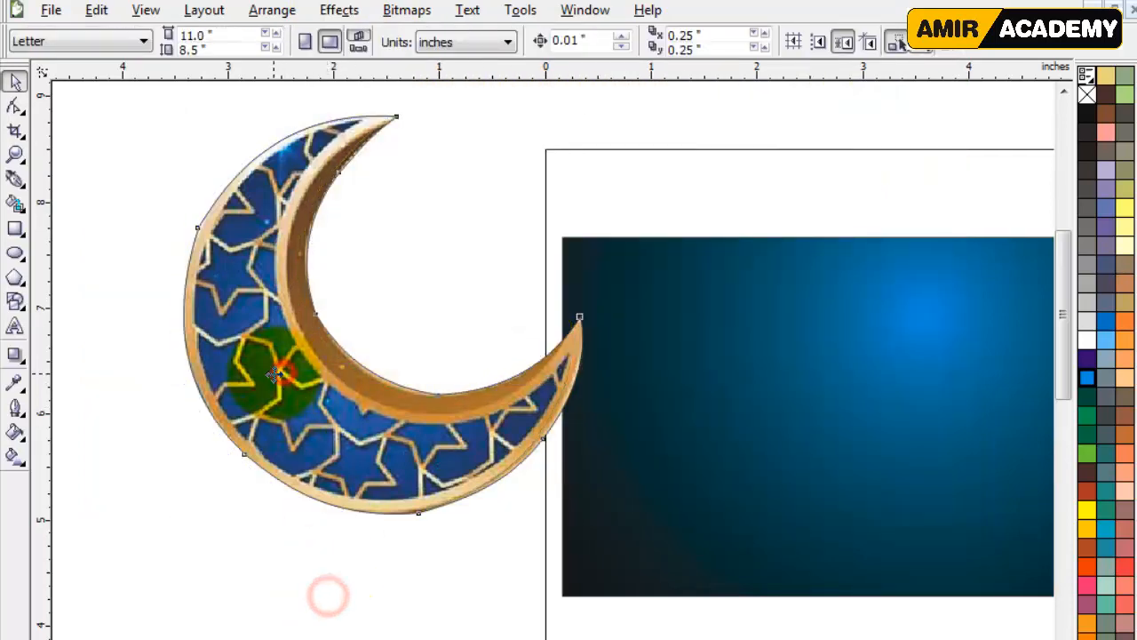
Remove the outline from the clipped crescent and move it onto the left part of the blue banner
click(271, 366)
right_click(1093, 108)
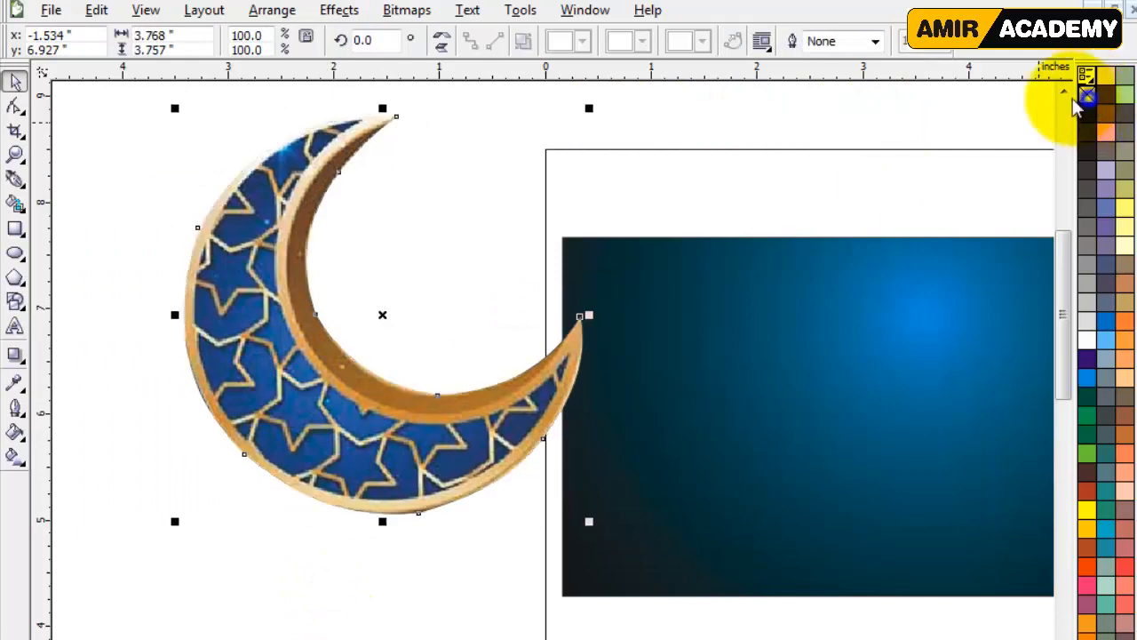
drag(385, 467, 728, 538)
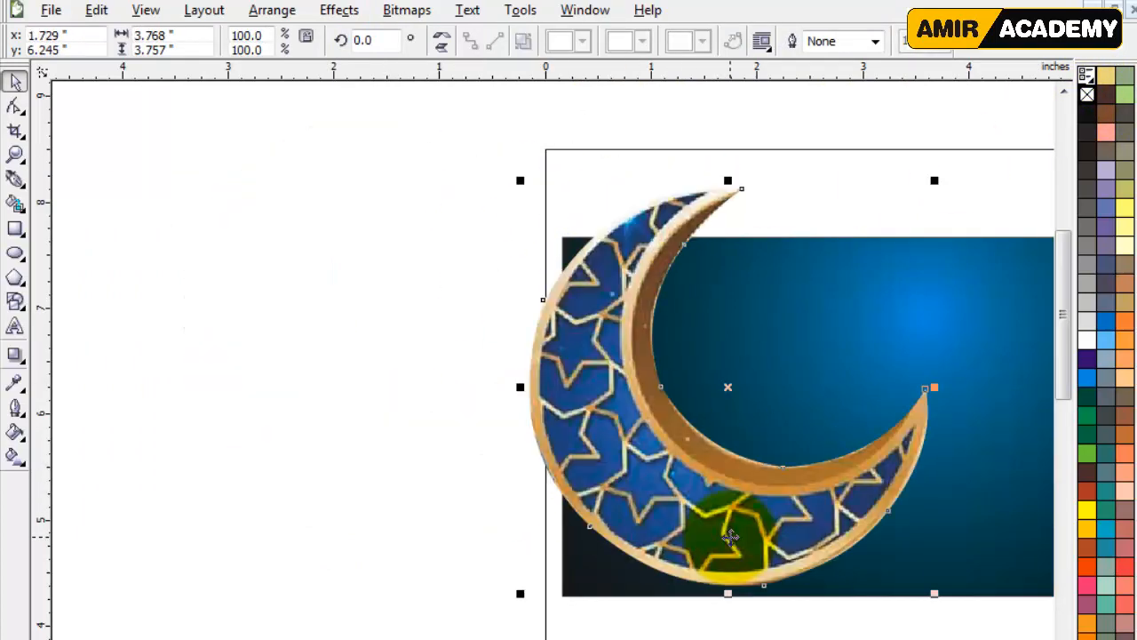
Scale the clipped crescent down to about 1.38 by 1.375 inches so that it fits within the banner's upper-left area
drag(939, 183, 822, 295)
drag(733, 451, 664, 402)
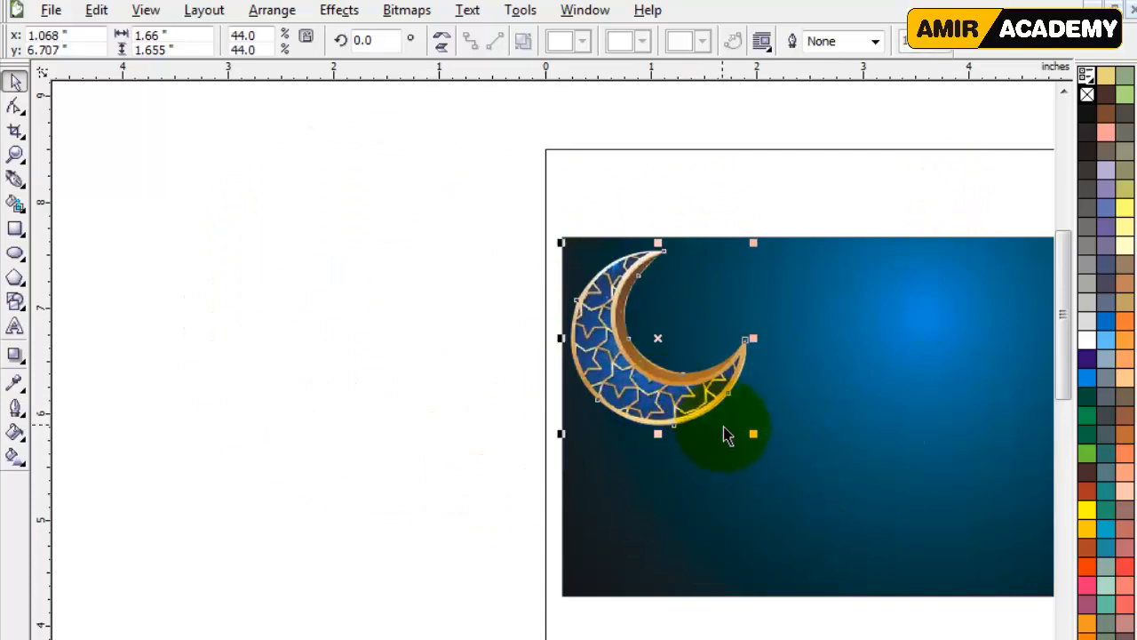
key(z)
drag(498, 186, 951, 536)
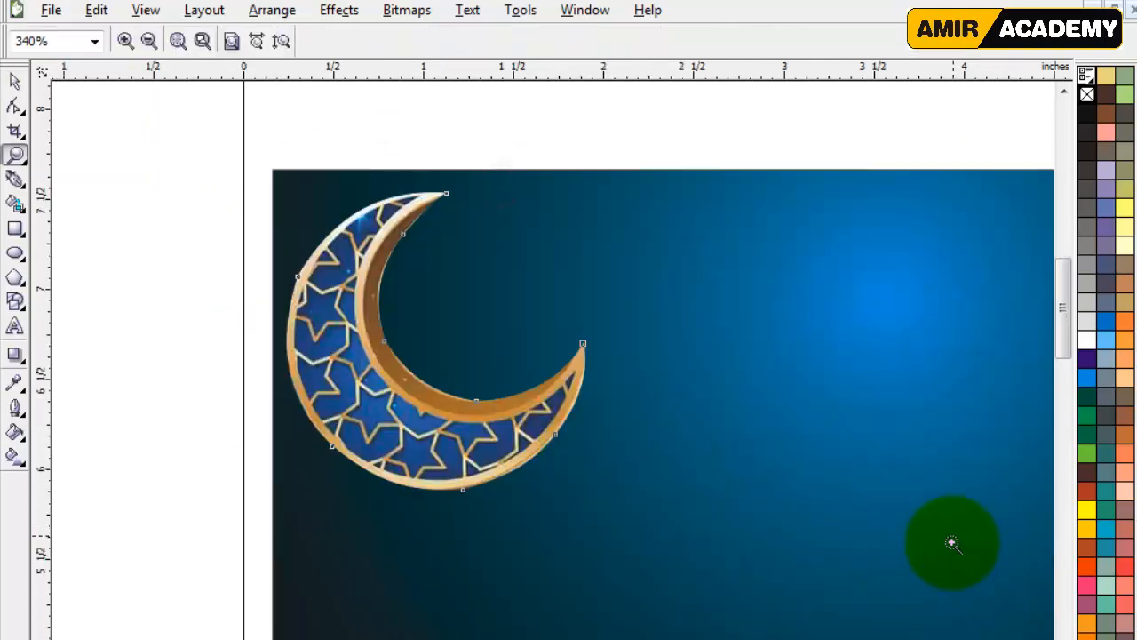
click(14, 80)
drag(590, 495, 582, 497)
scroll(542, 409, down, 4)
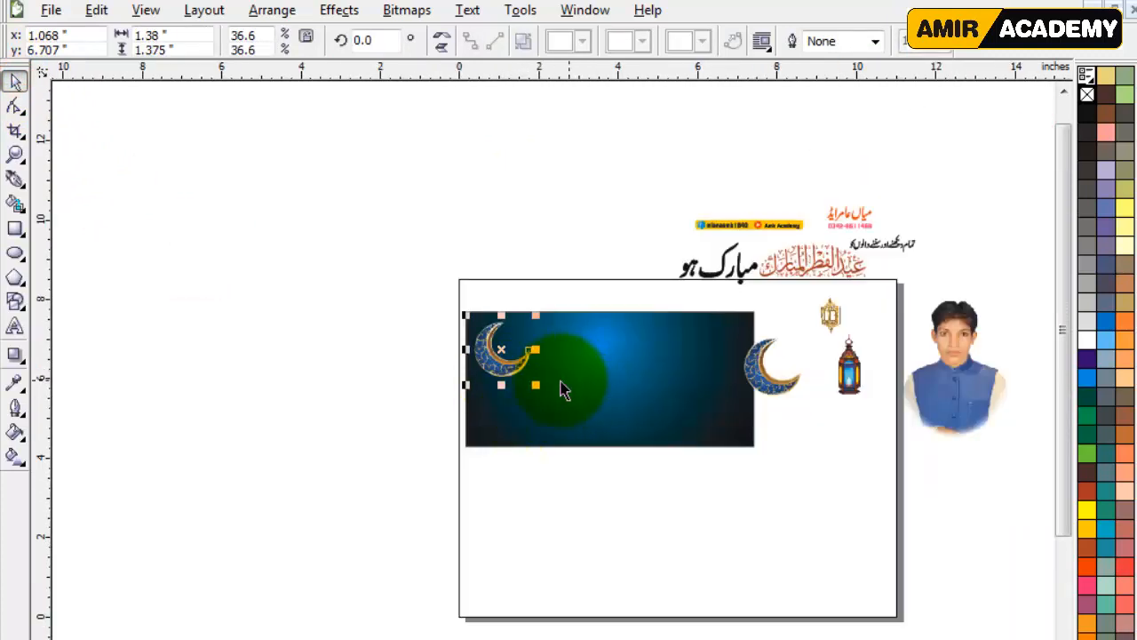
Move the crescent closer to the banner's upper-left corner
key(z)
drag(347, 213, 945, 487)
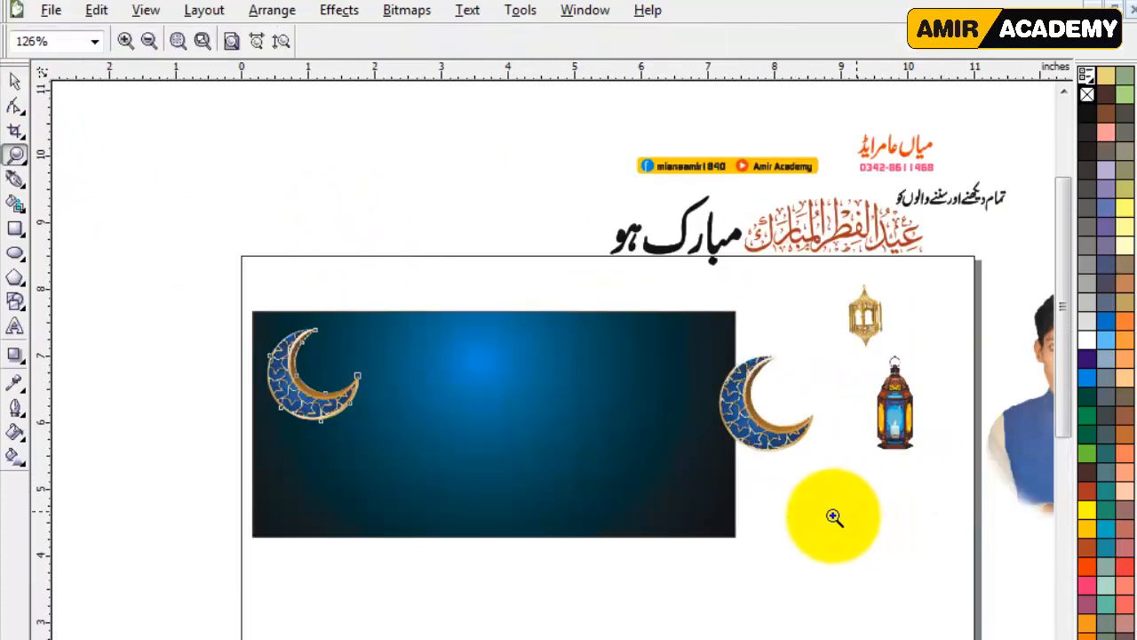
click(14, 80)
click(344, 153)
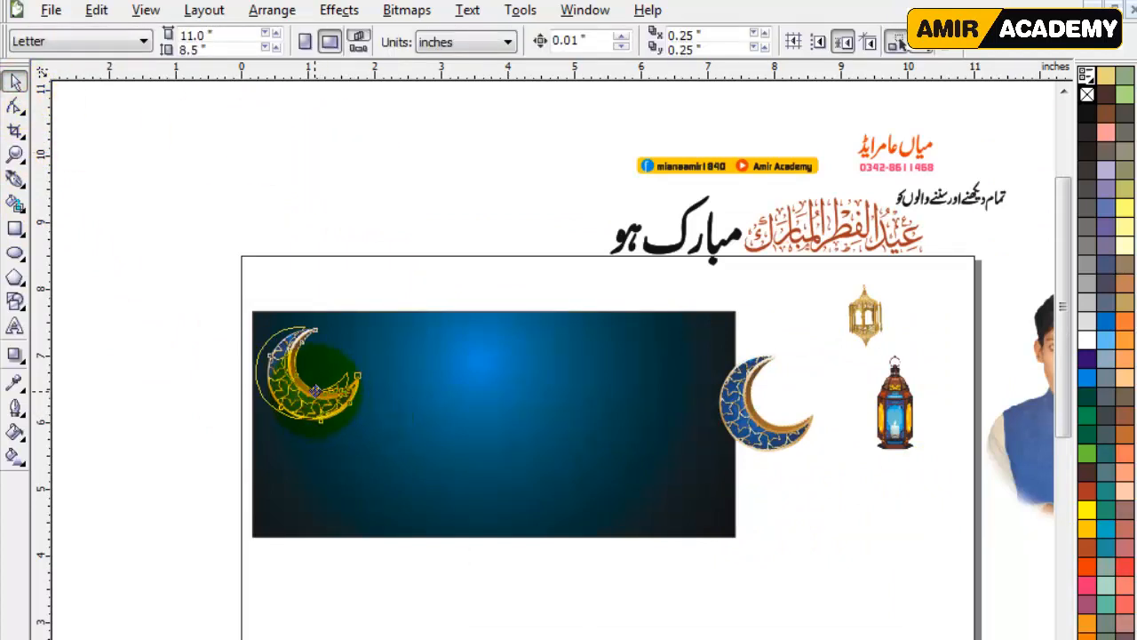
click(316, 388)
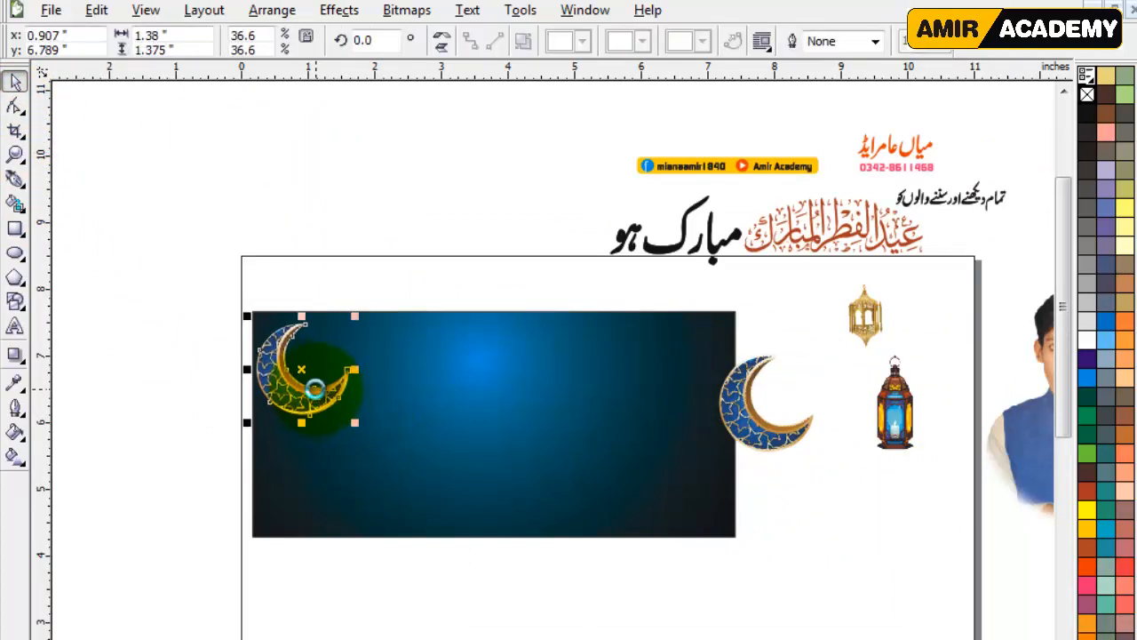
drag(315, 388, 315, 387)
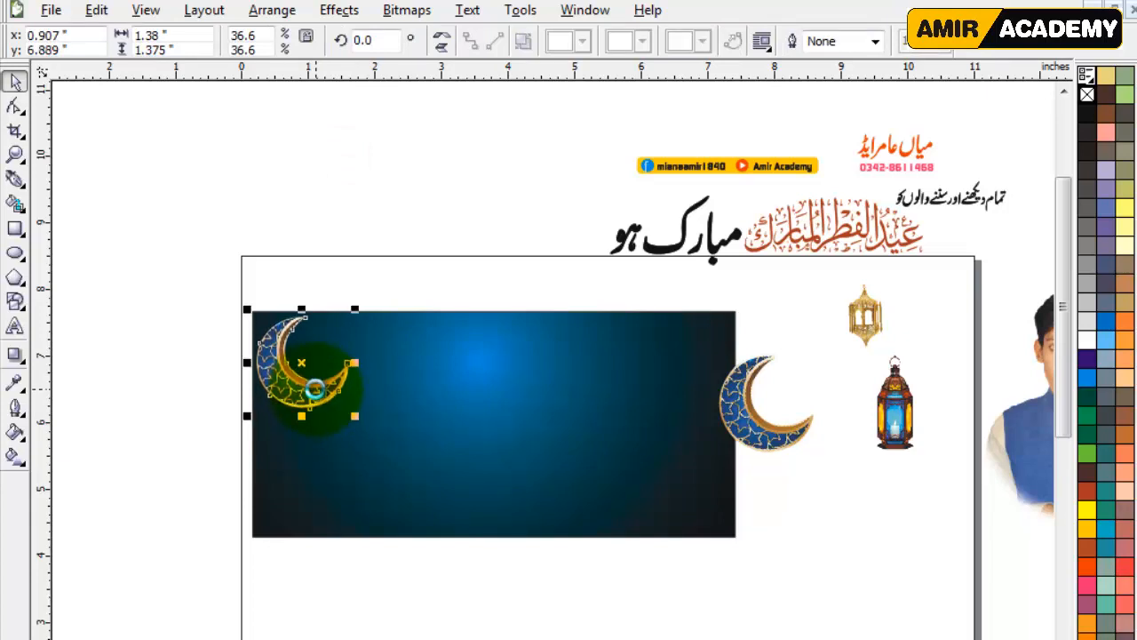
click(386, 245)
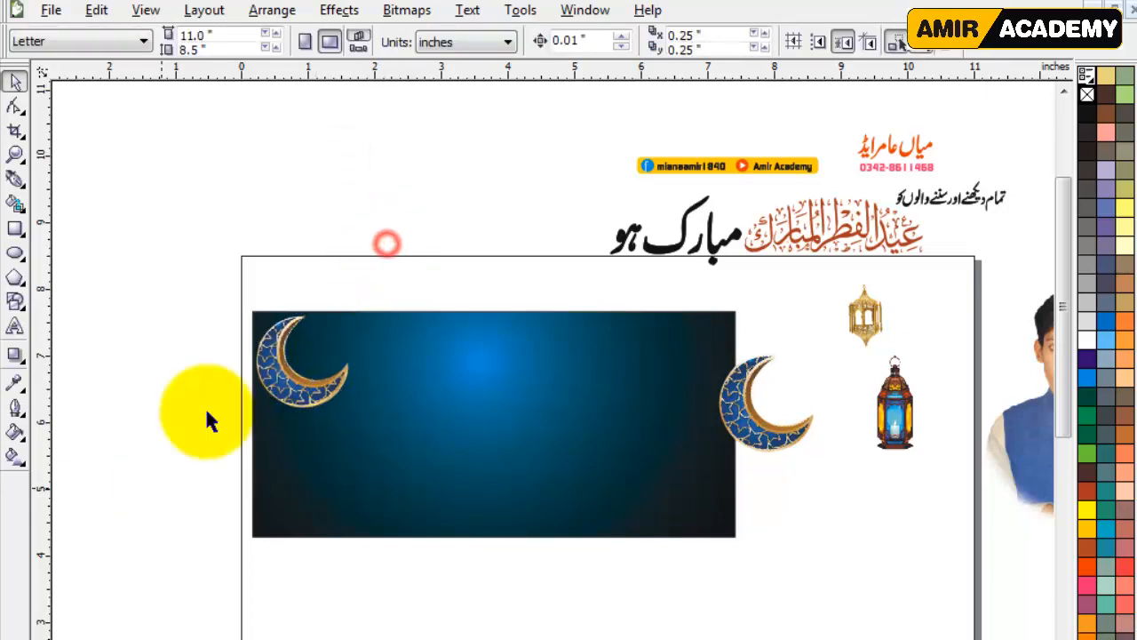
Move the candle lantern onto the banner's lower-left corner and place a copy of the gold lantern just above the crescent
click(192, 542)
drag(908, 411, 281, 478)
click(890, 417)
drag(869, 311, 321, 284)
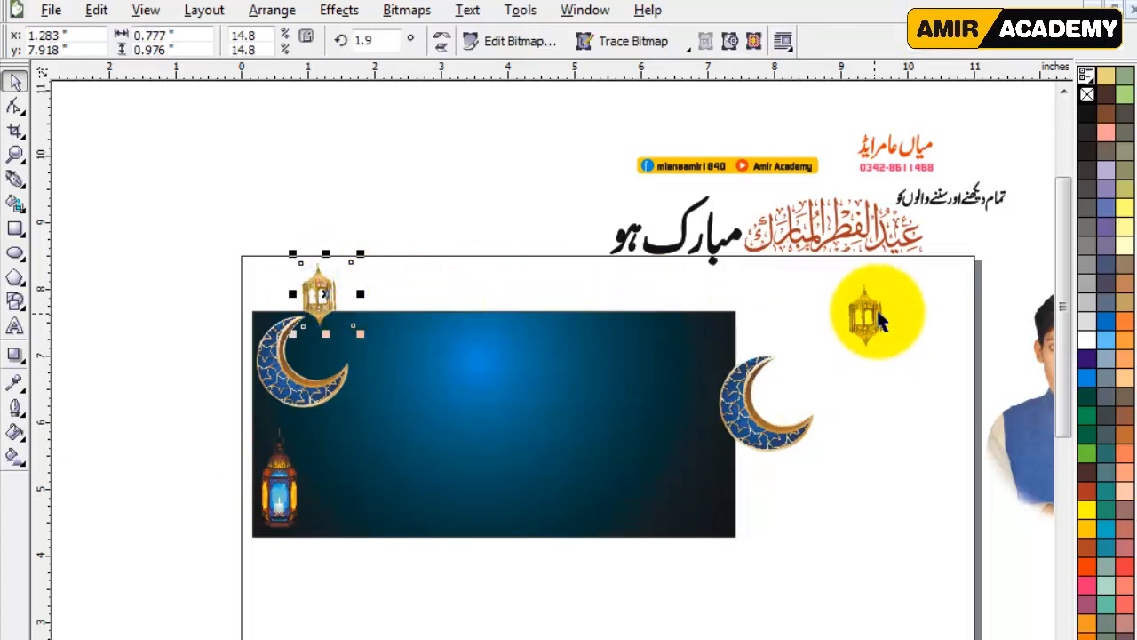
Delete the spare gold lantern and the leftover crescent picture, and move the man's portrait onto the banner's right end
key(Delete)
click(790, 428)
key(Delete)
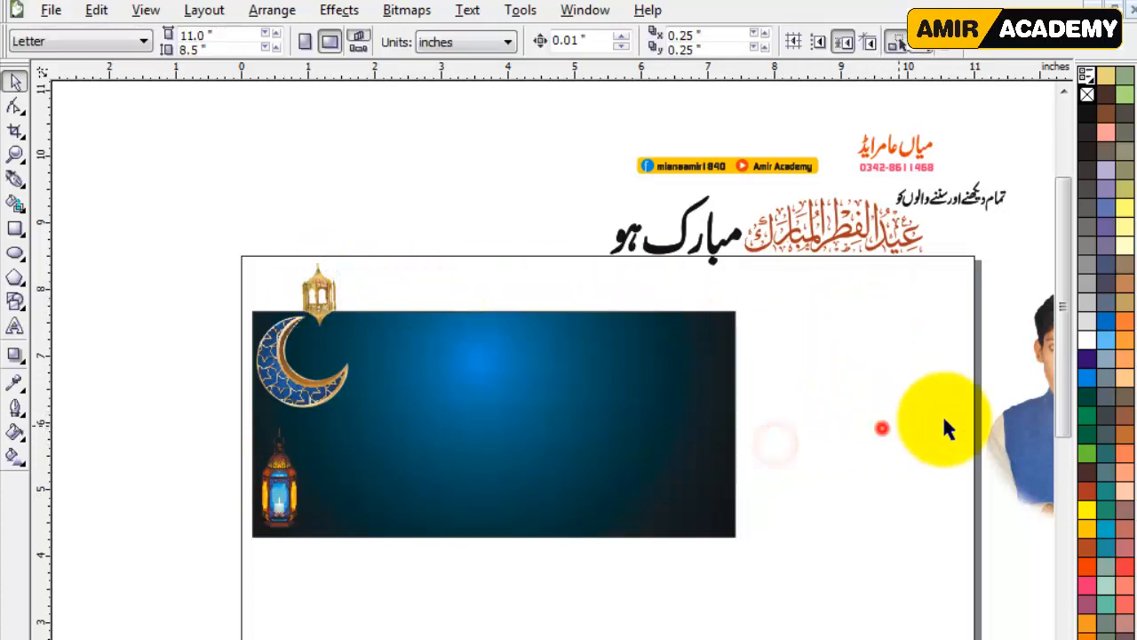
drag(1013, 477, 614, 497)
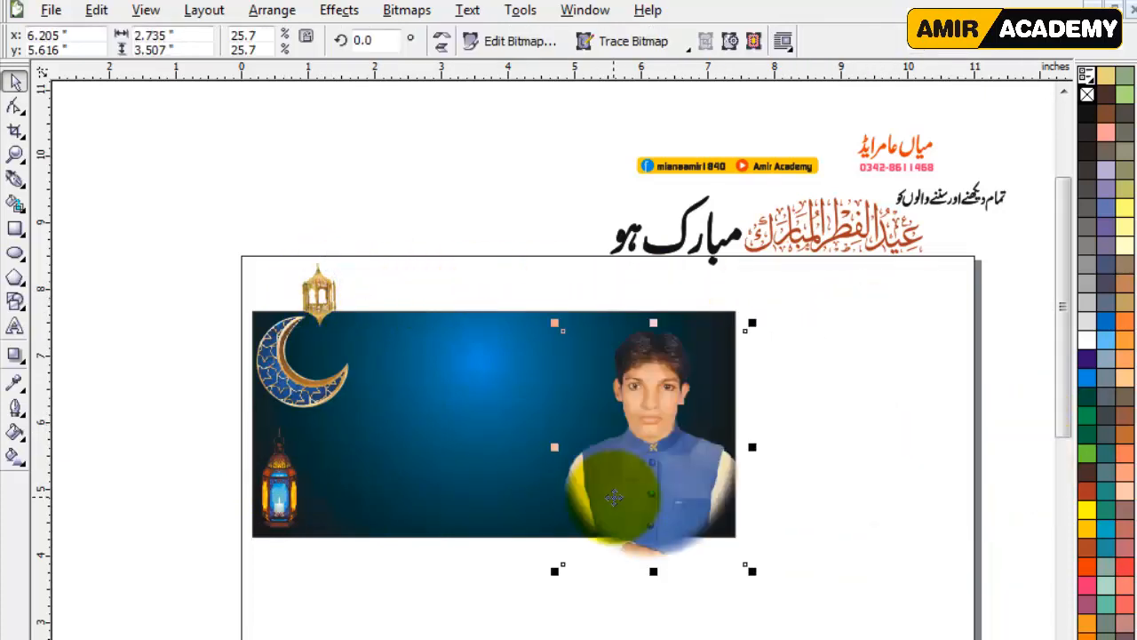
click(929, 386)
Rotate the crescent clockwise to an angle of about 349.5 degrees
key(z)
mouse_move(210, 221)
mouse_down()
mouse_move(444, 406)
mouse_move(474, 453)
mouse_up()
mouse_move(271, 161)
mouse_down()
mouse_move(702, 573)
mouse_move(271, 161)
mouse_up()
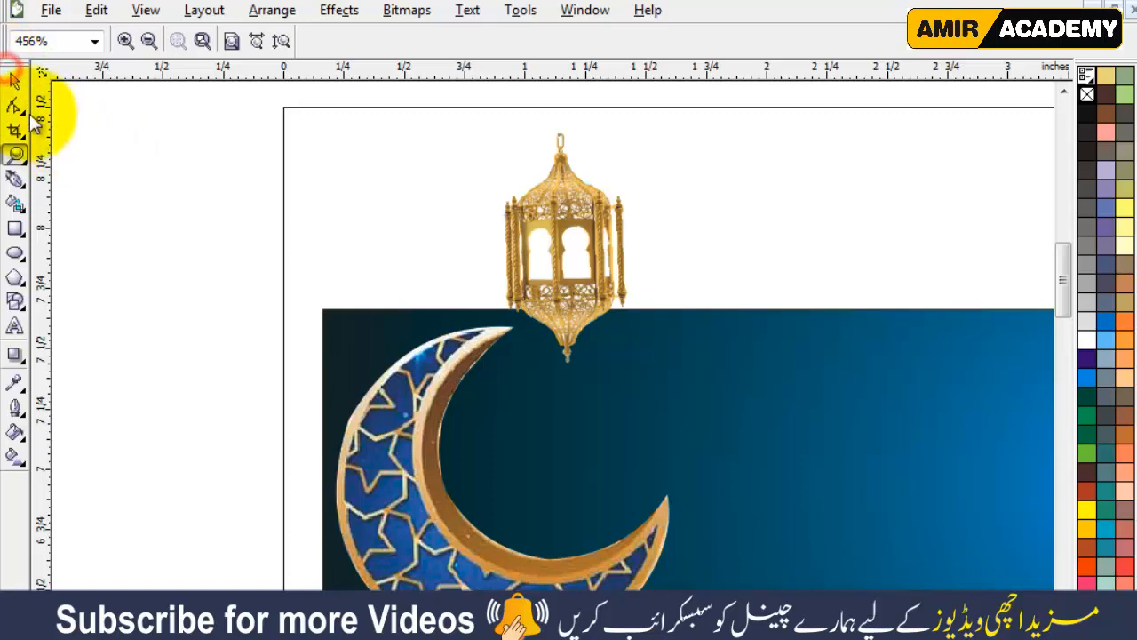
click(16, 83)
click(416, 479)
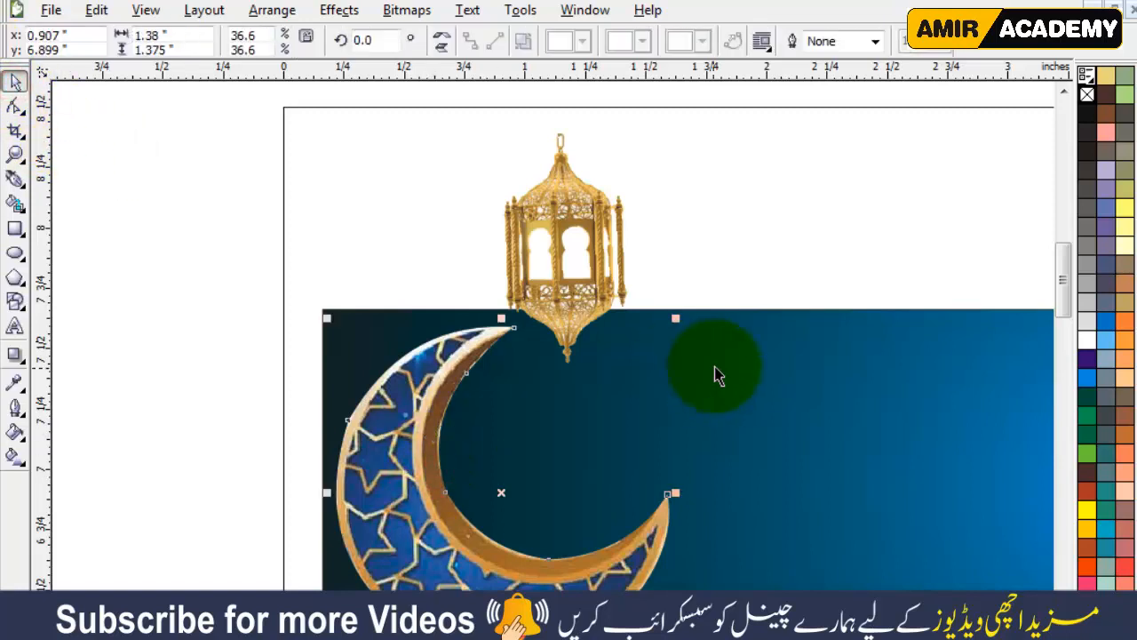
drag(678, 318, 703, 343)
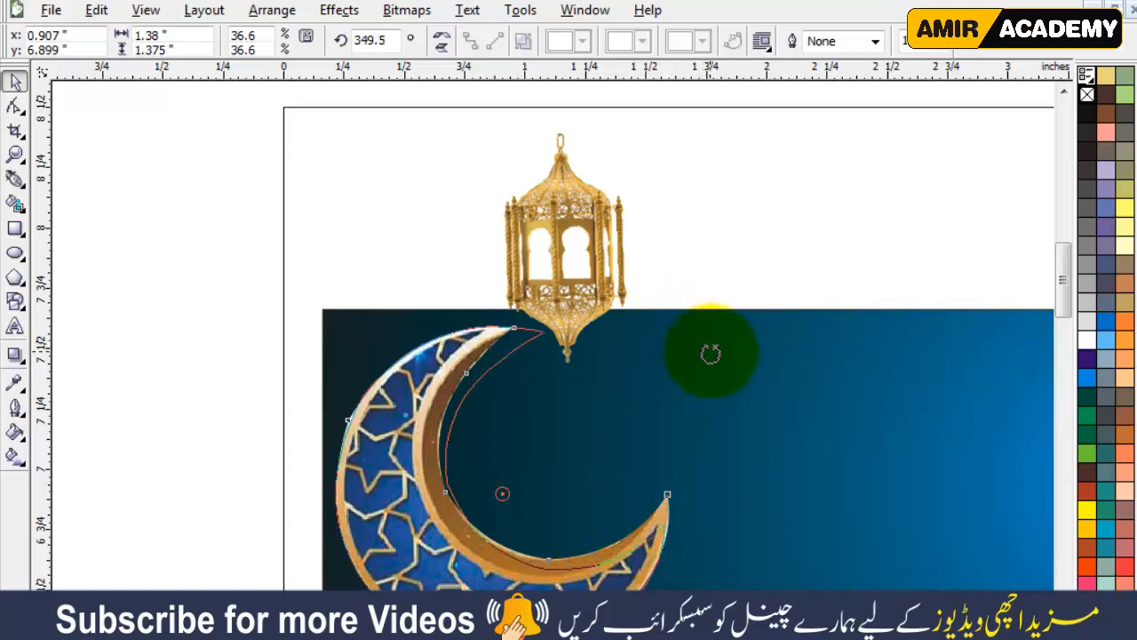
Hang the gold lantern inside the crescent, with its ring placed over the crescent's upper tip
click(579, 201)
drag(579, 201, 521, 305)
key(z)
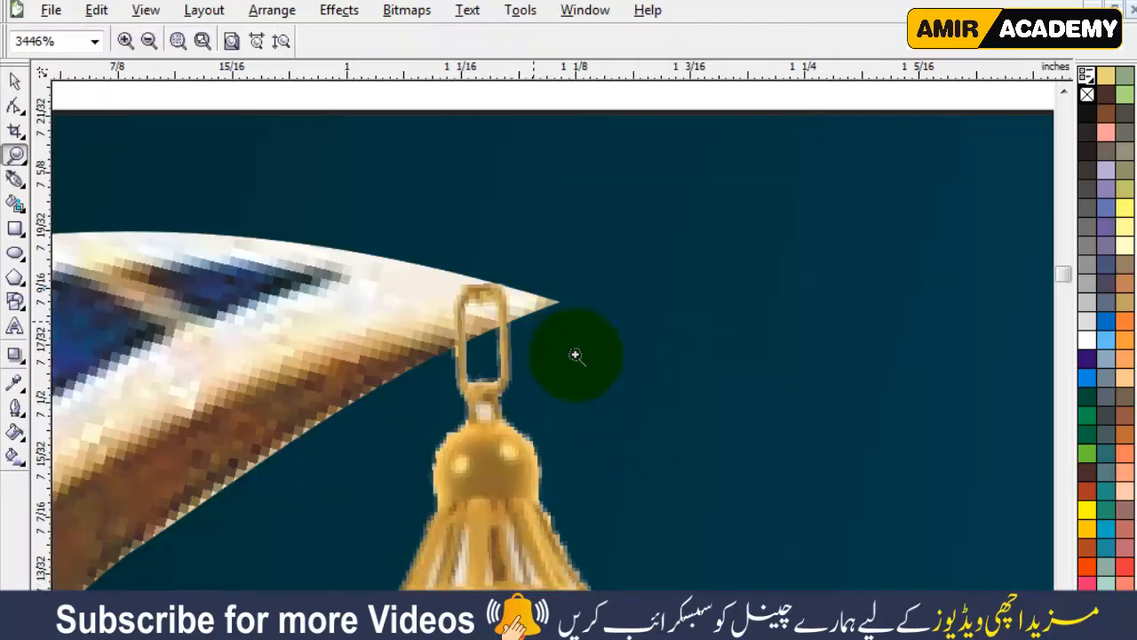
click(14, 81)
drag(505, 515, 549, 509)
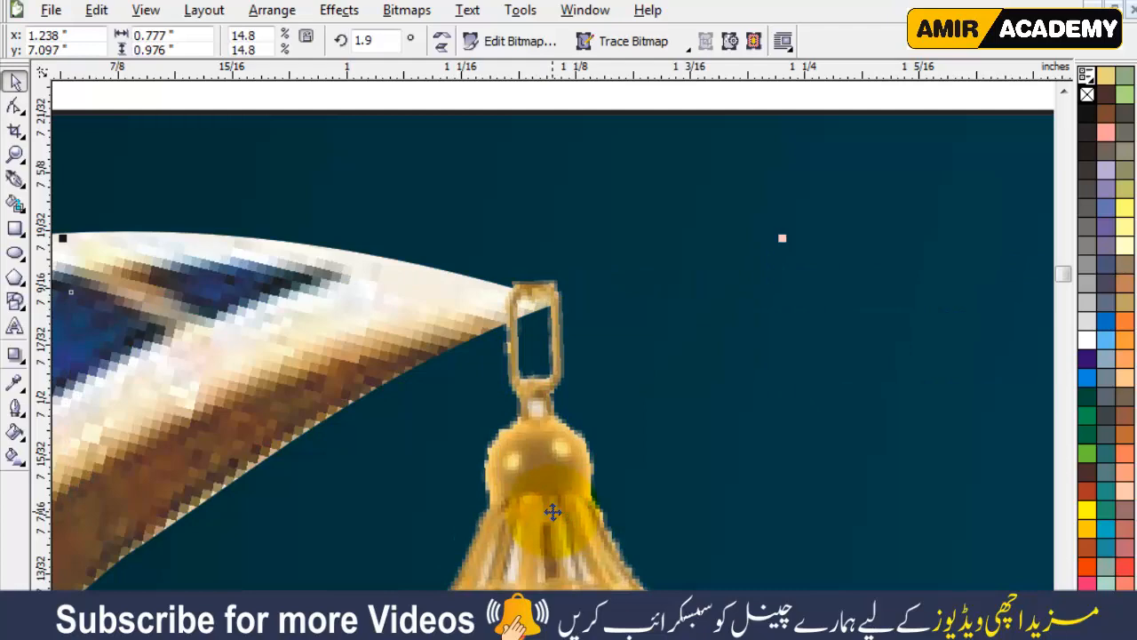
scroll(549, 509, down, 3)
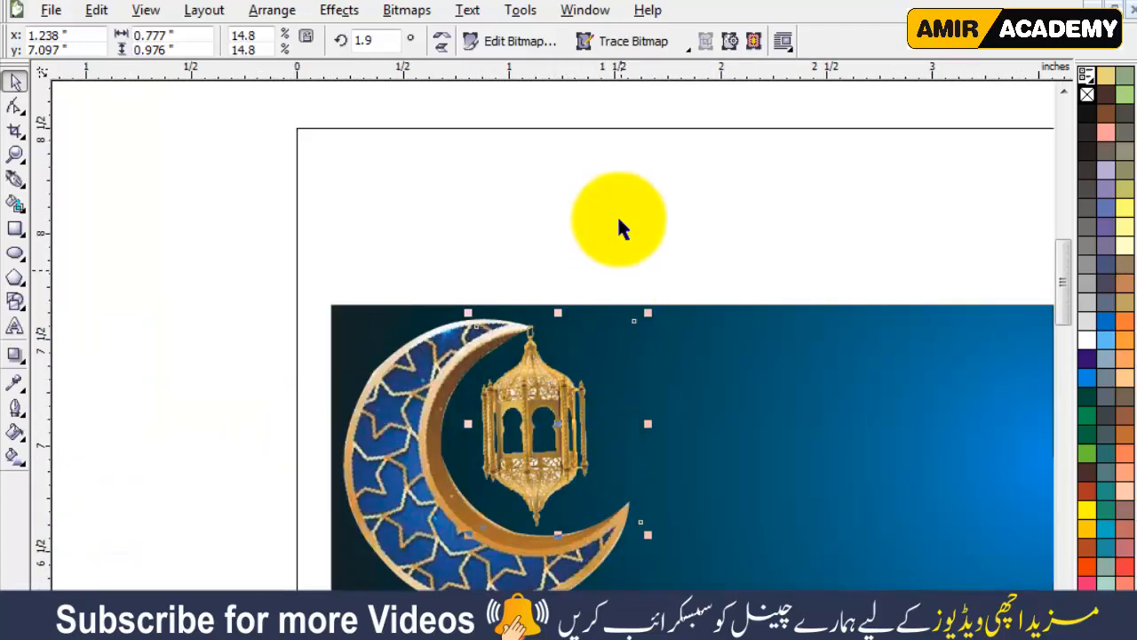
click(620, 222)
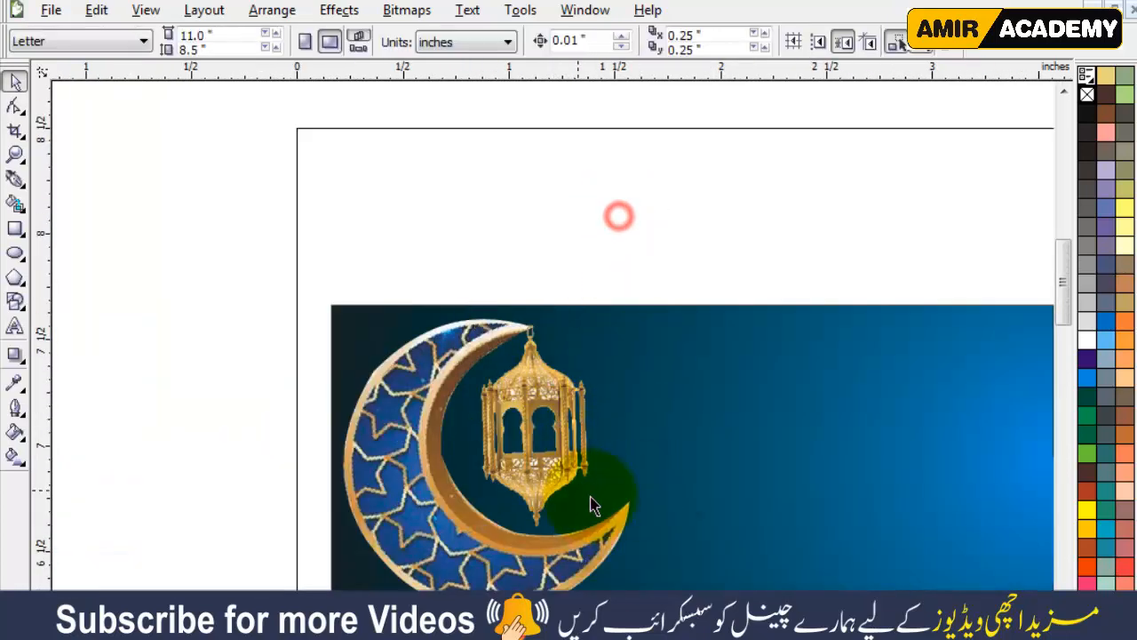
Enlarge the candle lantern to about 68.5% scale and fit it into the banner's lower-left corner beneath the crescent
scroll(569, 417, down, 2)
key(z)
drag(319, 263, 702, 518)
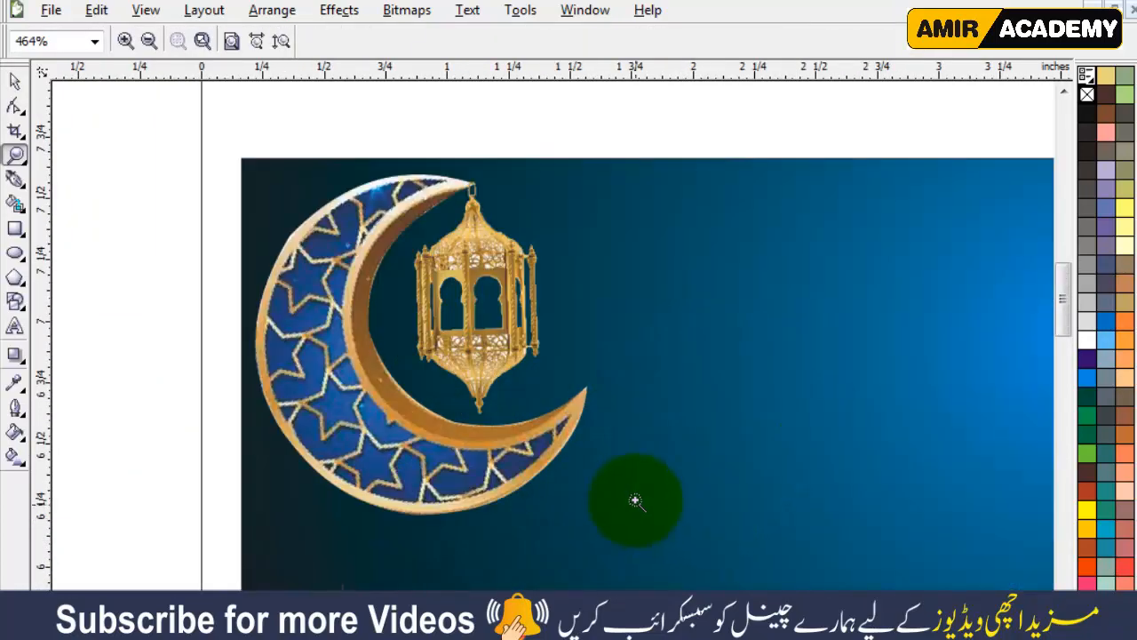
click(14, 81)
scroll(545, 420, down, 2)
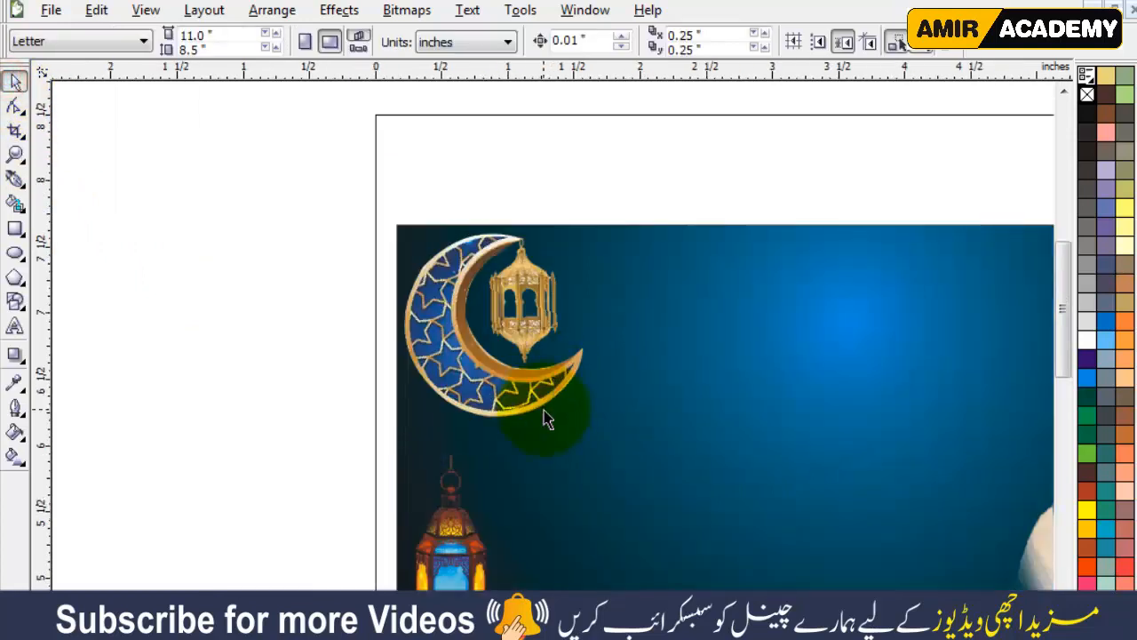
scroll(1057, 319, down, 3)
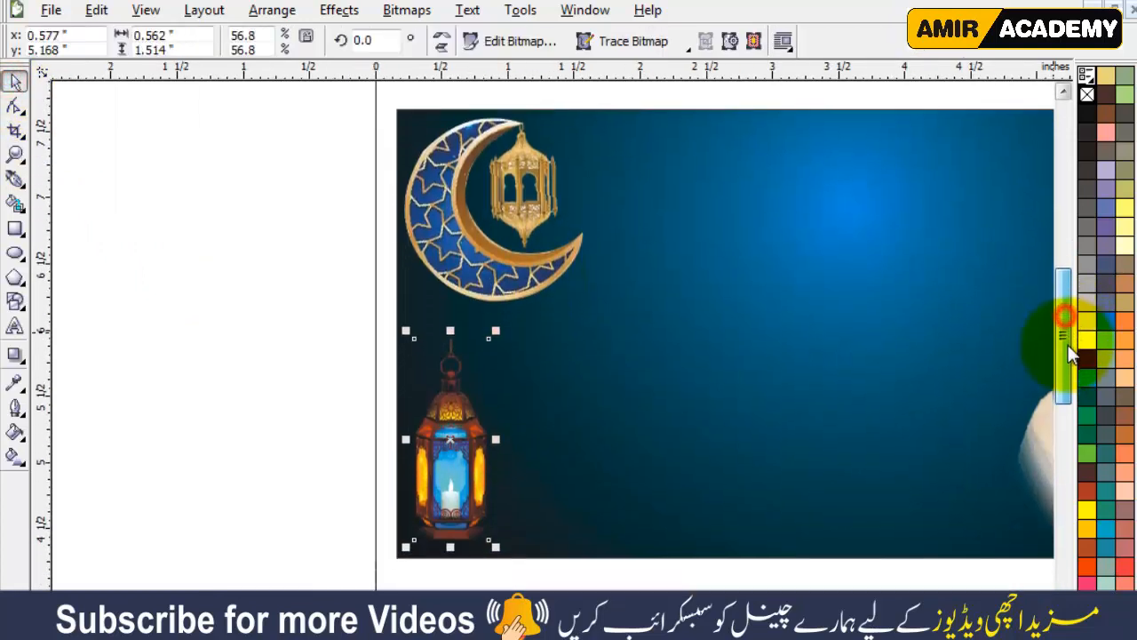
drag(488, 327, 491, 324)
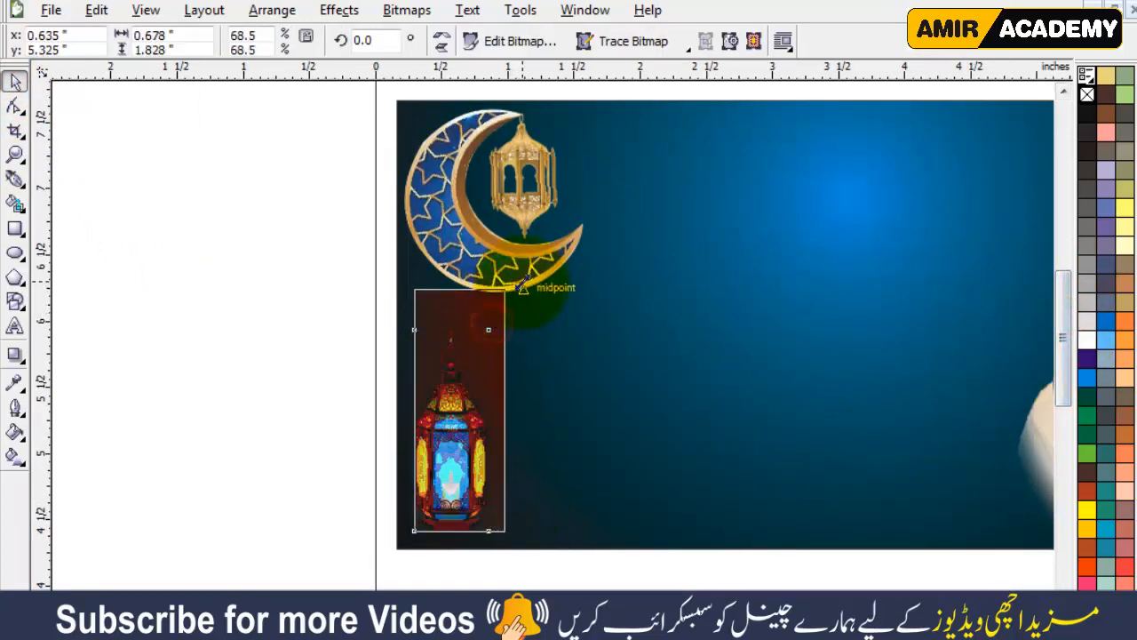
drag(522, 285, 523, 286)
drag(467, 481, 460, 487)
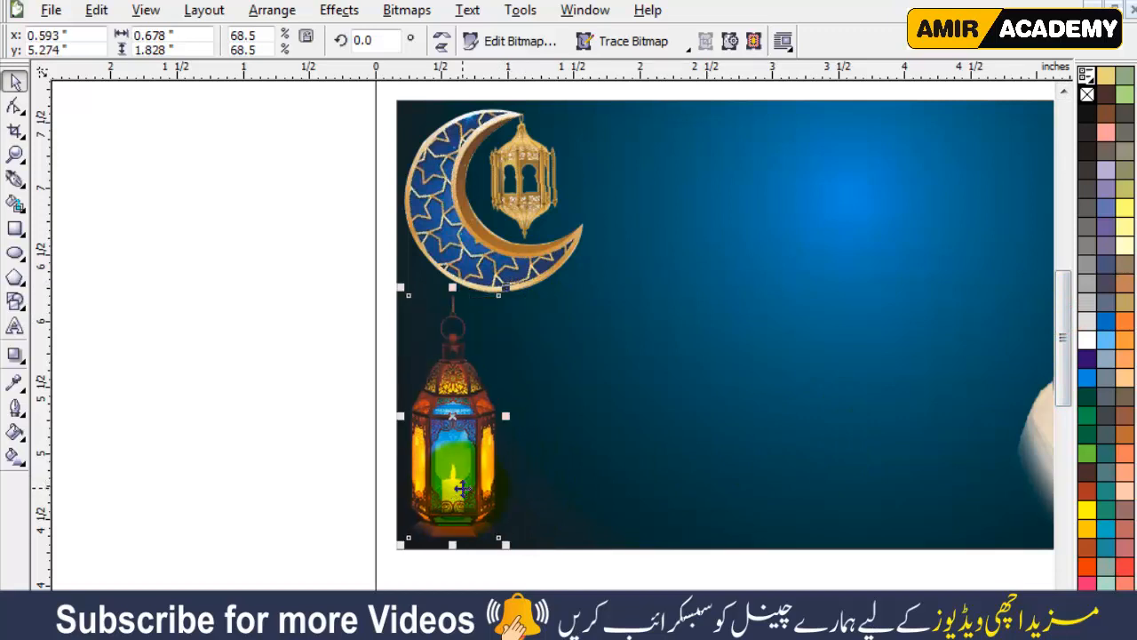
Set the candle lantern's rotation centre at its base and create a copy rotated about 43 degrees clockwise
key(z)
drag(329, 258, 655, 586)
click(14, 81)
click(483, 388)
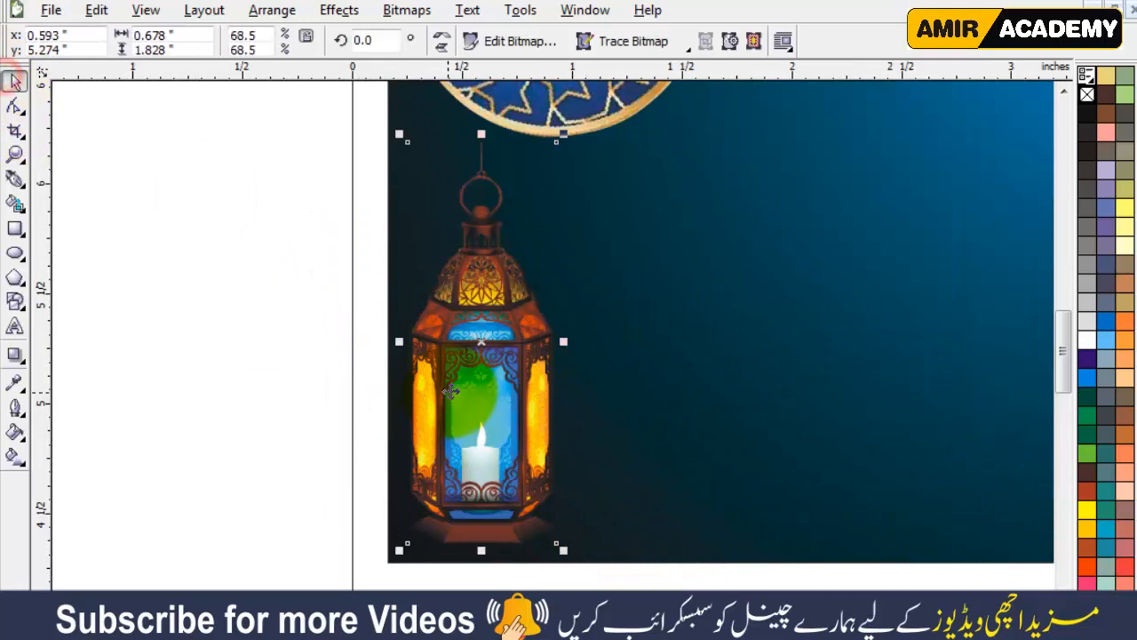
click(271, 462)
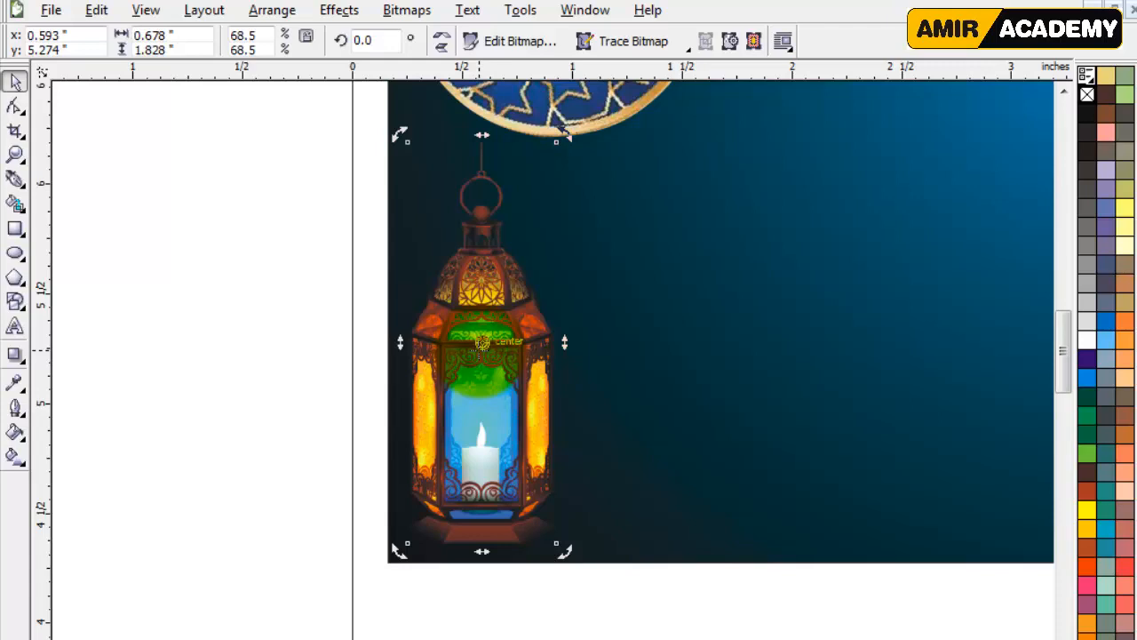
drag(481, 366, 482, 522)
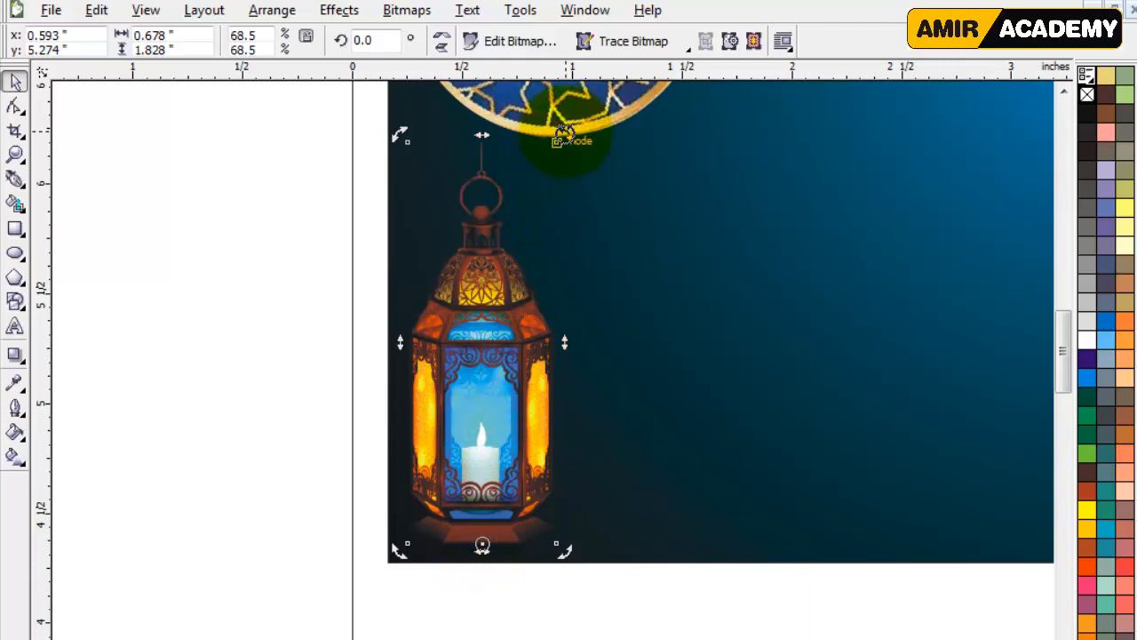
drag(566, 135, 771, 345)
click(263, 455)
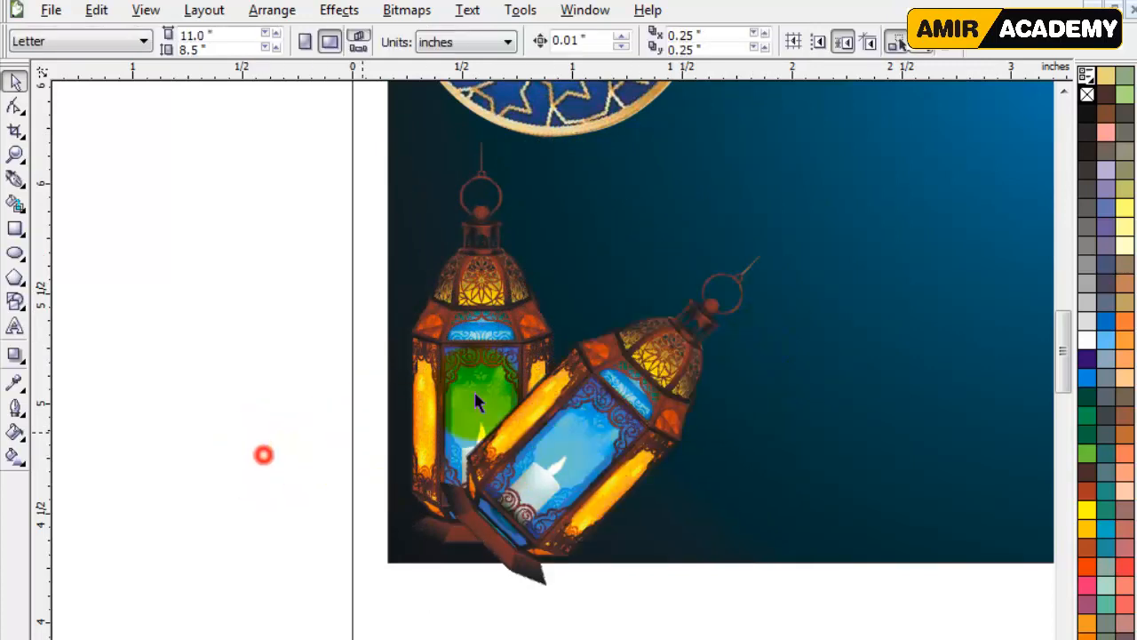
Bring the upright candle lantern to the front and shift the tilted copy closer behind it, within the banner's lower edge
click(490, 295)
key(shift+Page_Up)
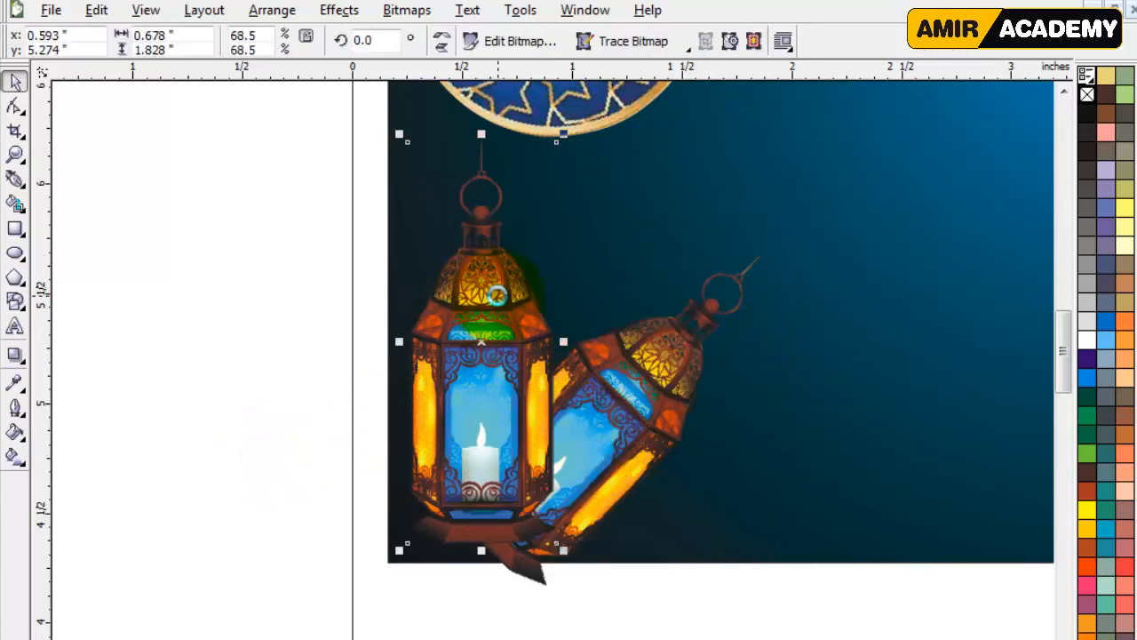
click(244, 507)
drag(604, 431, 577, 419)
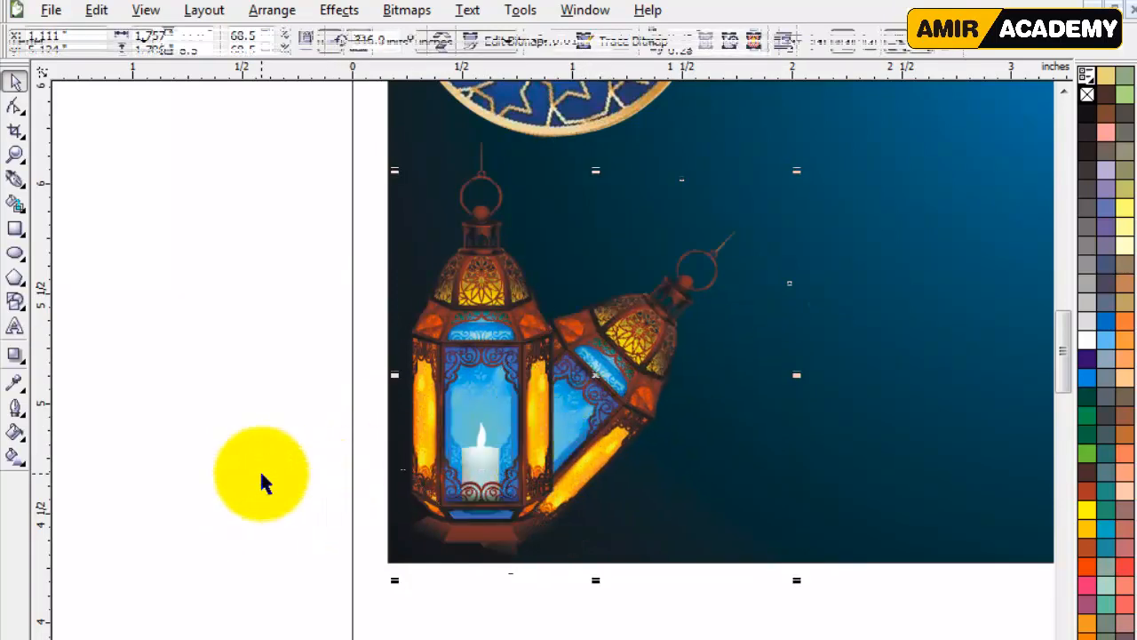
click(258, 467)
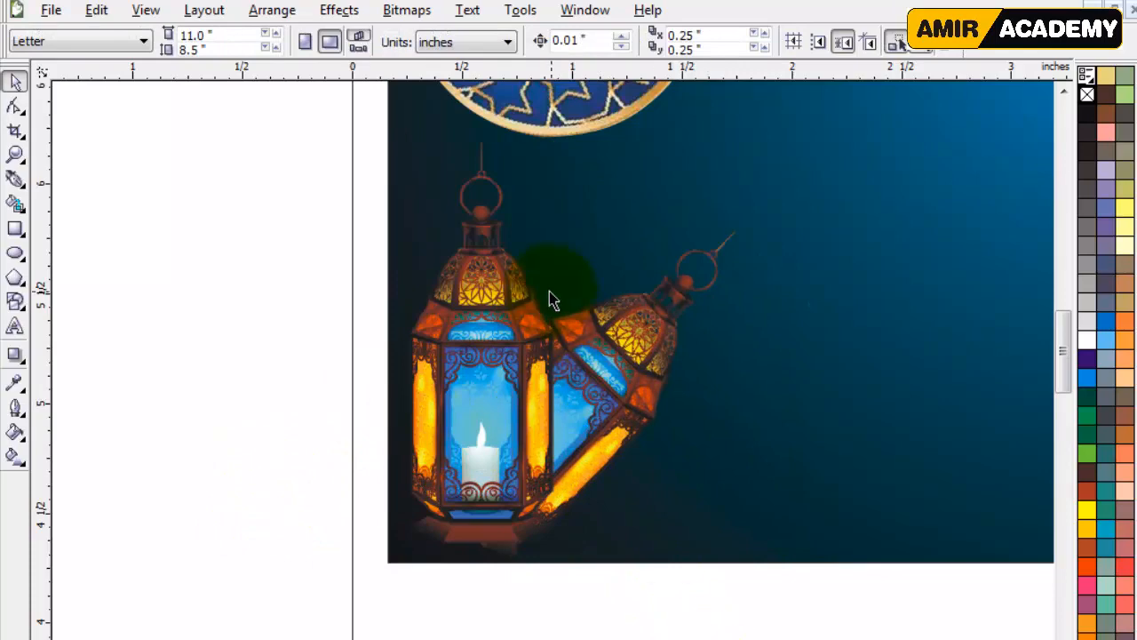
Enlarge the man's portrait to about 3.03 by 3.885 inches and align it with the banner's right end
scroll(556, 386, down, 3)
scroll(532, 356, up, 2)
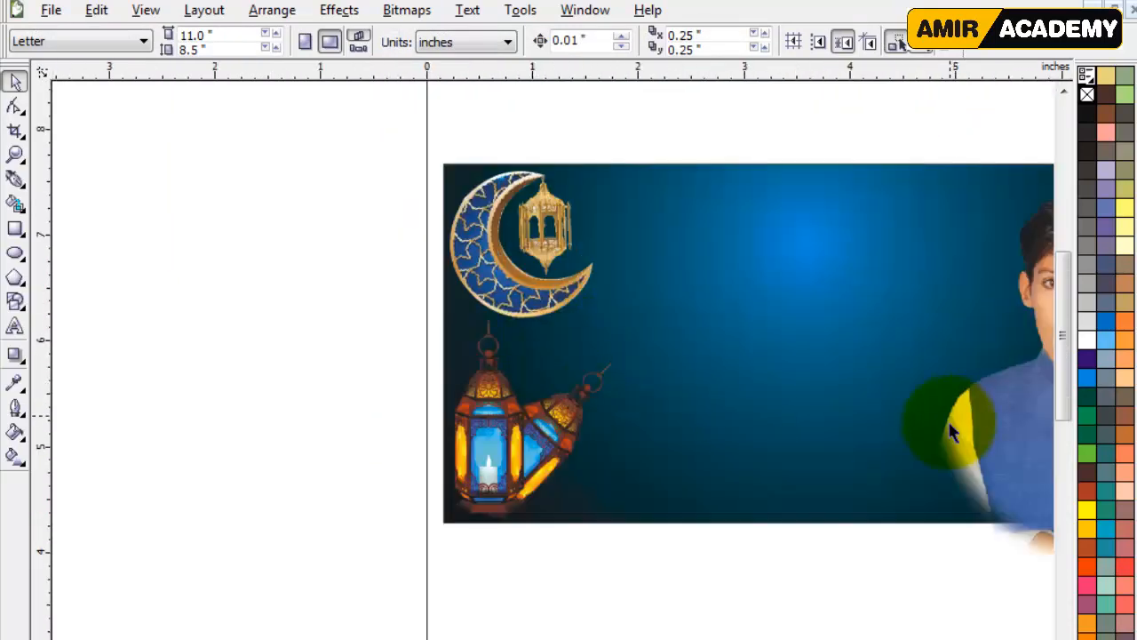
scroll(957, 411, down, 2)
scroll(559, 394, up, 2)
drag(530, 360, 517, 322)
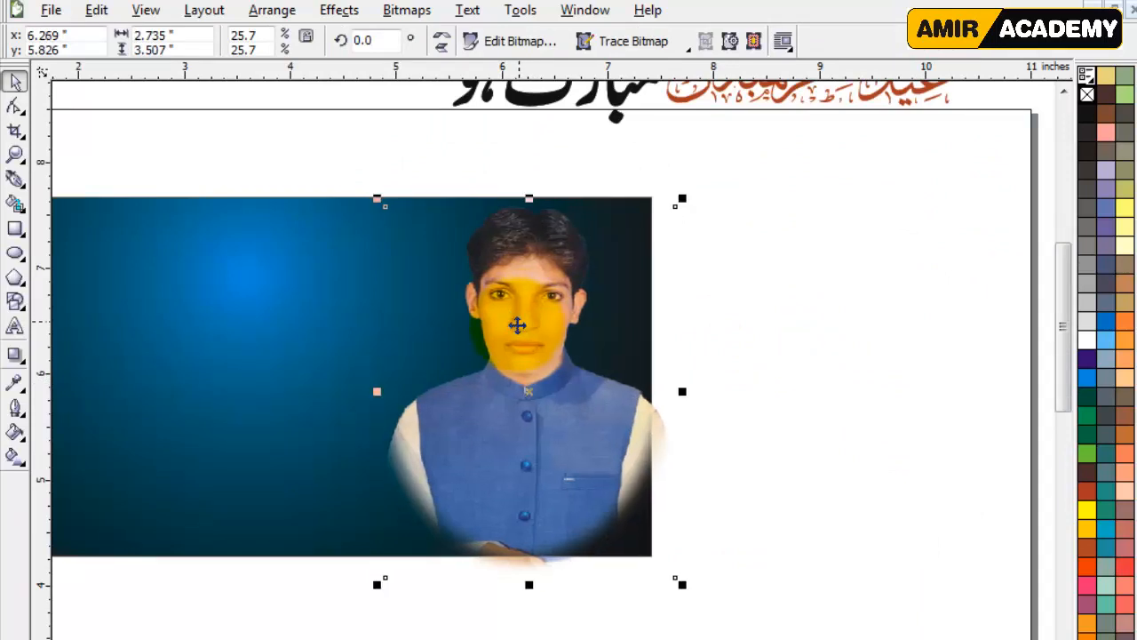
drag(680, 588, 696, 604)
mouse_move(544, 434)
mouse_down()
mouse_move(529, 437)
mouse_move(534, 454)
mouse_move(554, 441)
mouse_up()
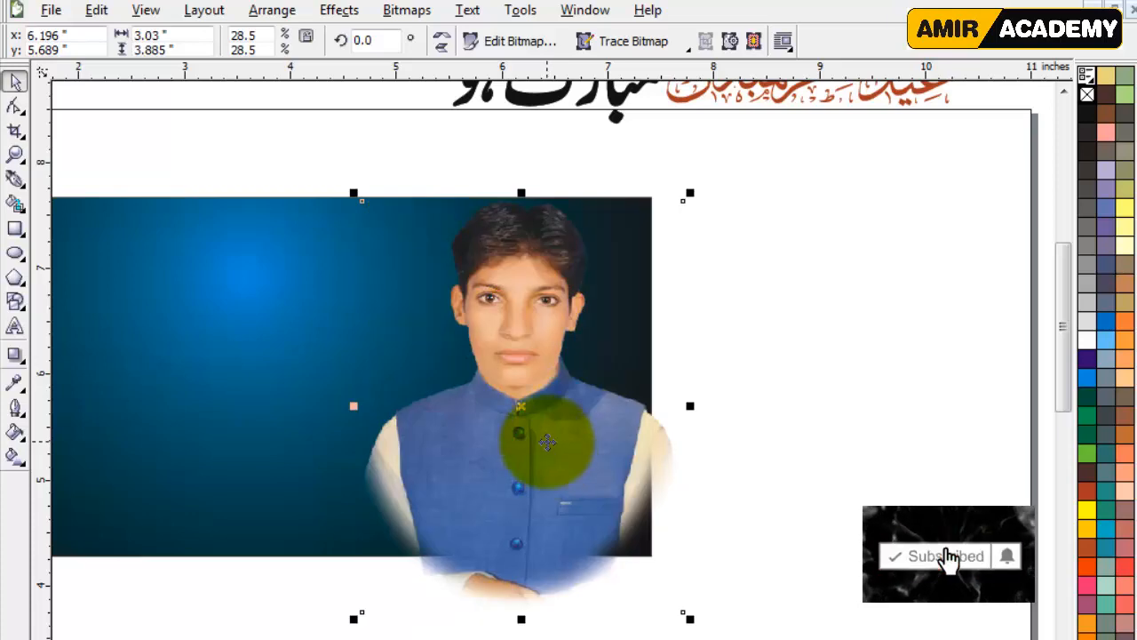
click(746, 334)
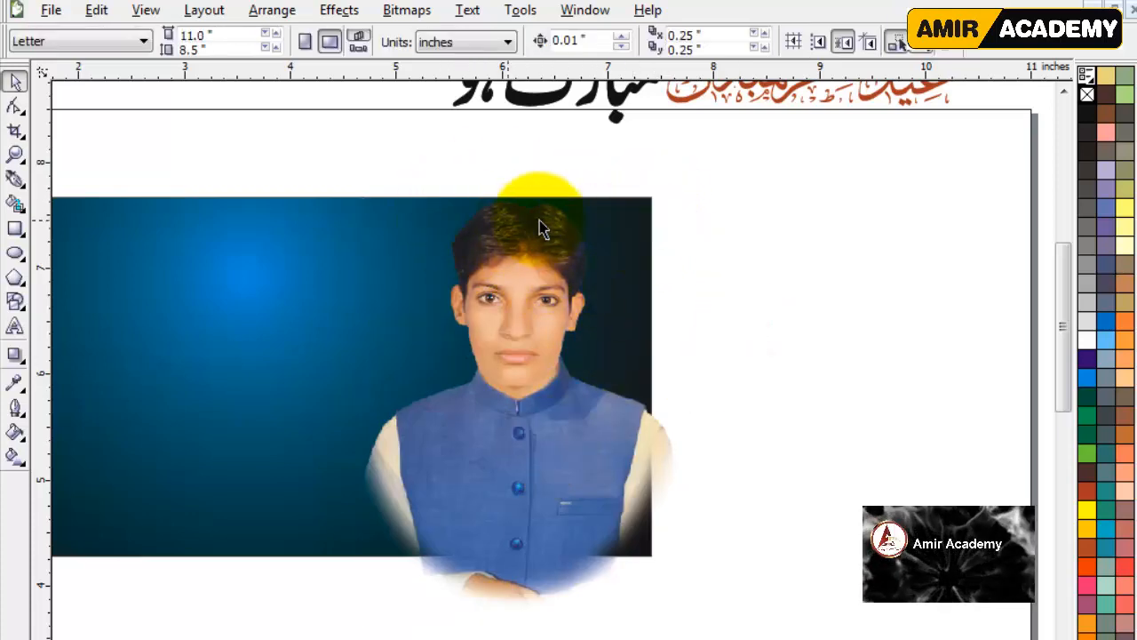
Draw an ellipse about 2.717 by 2.413 inches over the man's head and fill it light blue without an outline
click(14, 253)
drag(669, 190, 420, 411)
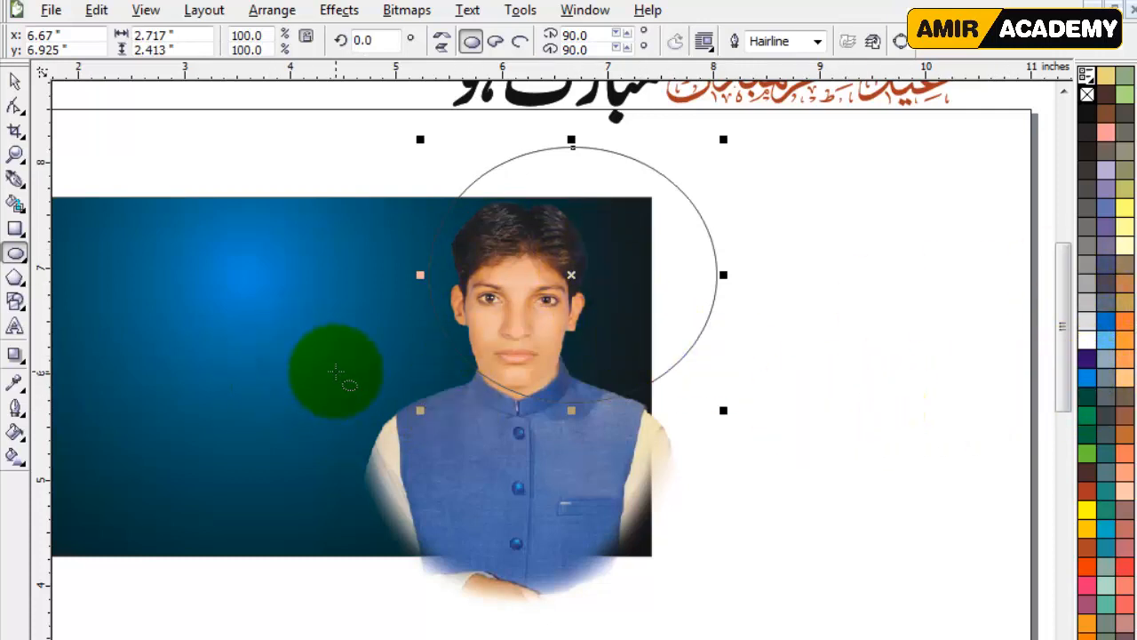
click(1108, 344)
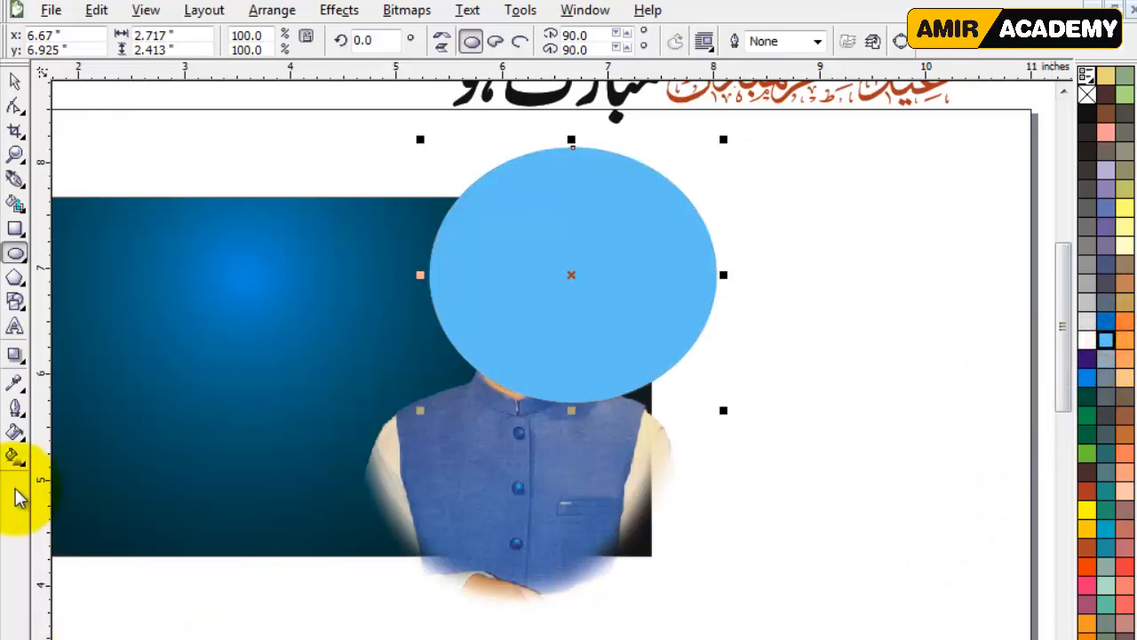
Apply a linear transparency to the light blue ellipse, fading it from its upper-right side toward the lower left
click(18, 357)
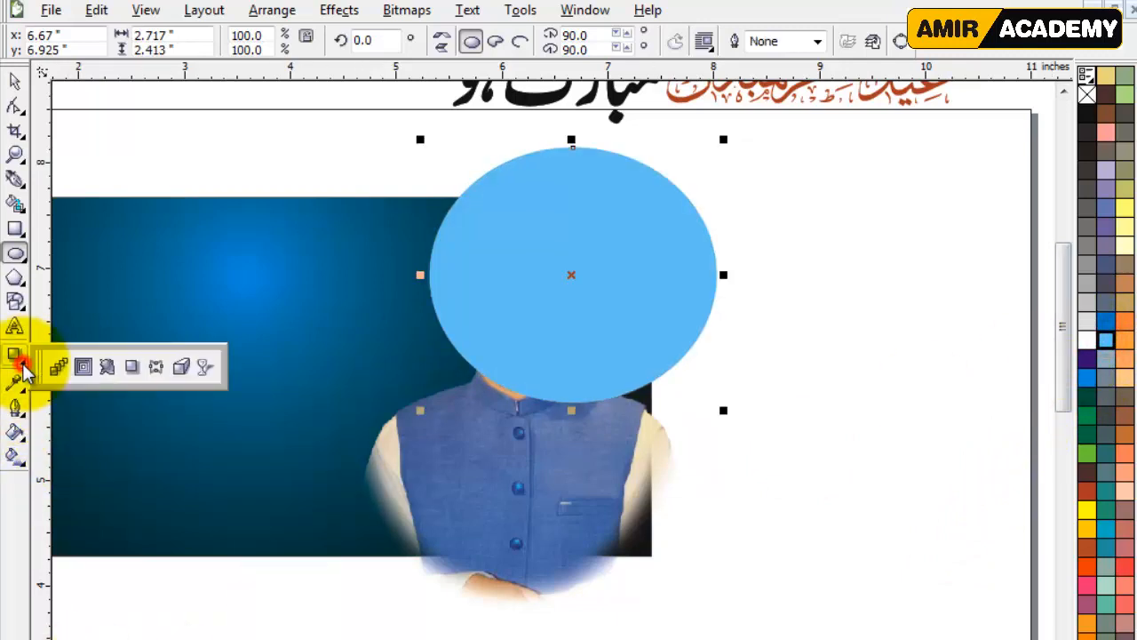
click(204, 366)
drag(822, 207, 404, 356)
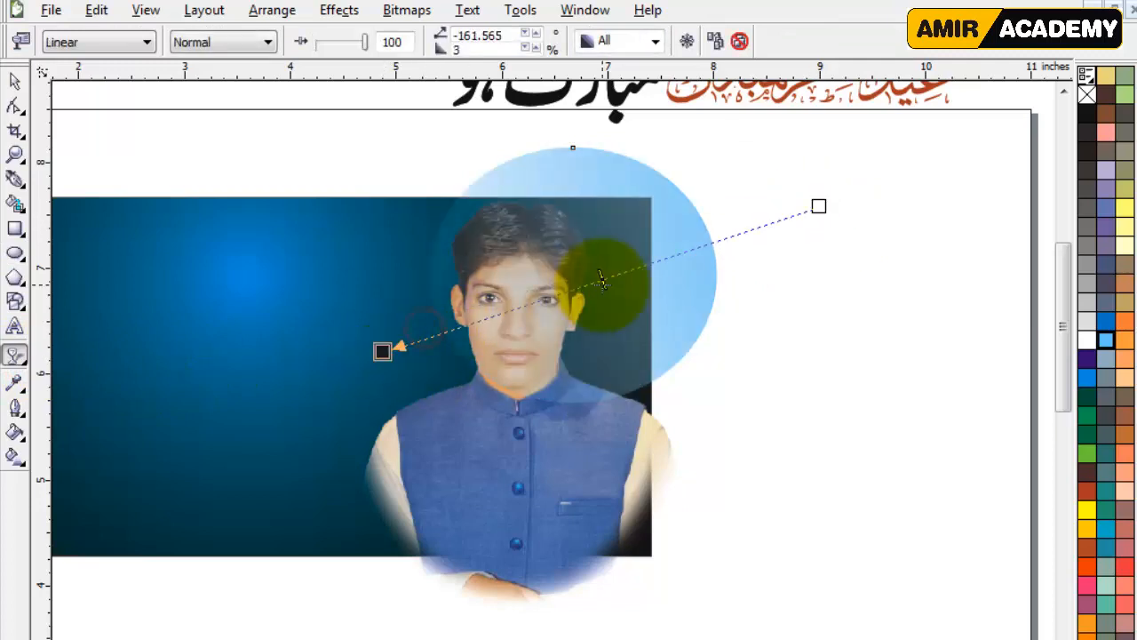
drag(817, 206, 740, 220)
click(16, 82)
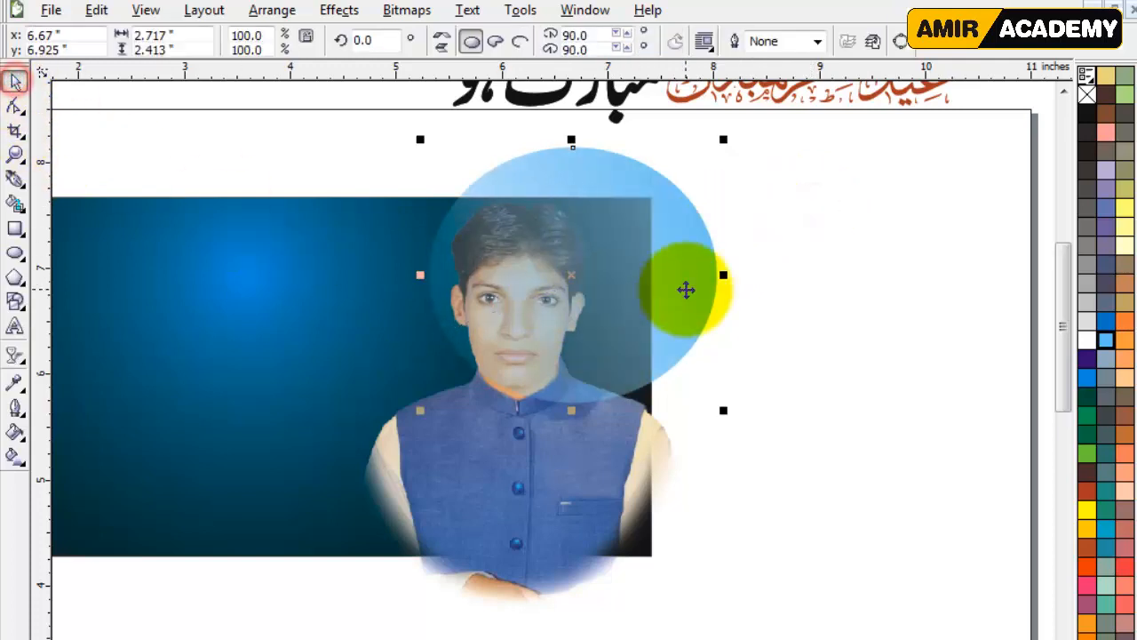
Rotate the transparent ellipse by 38.5 degrees and shift it up past the banner's upper edge
click(685, 287)
drag(720, 414, 747, 287)
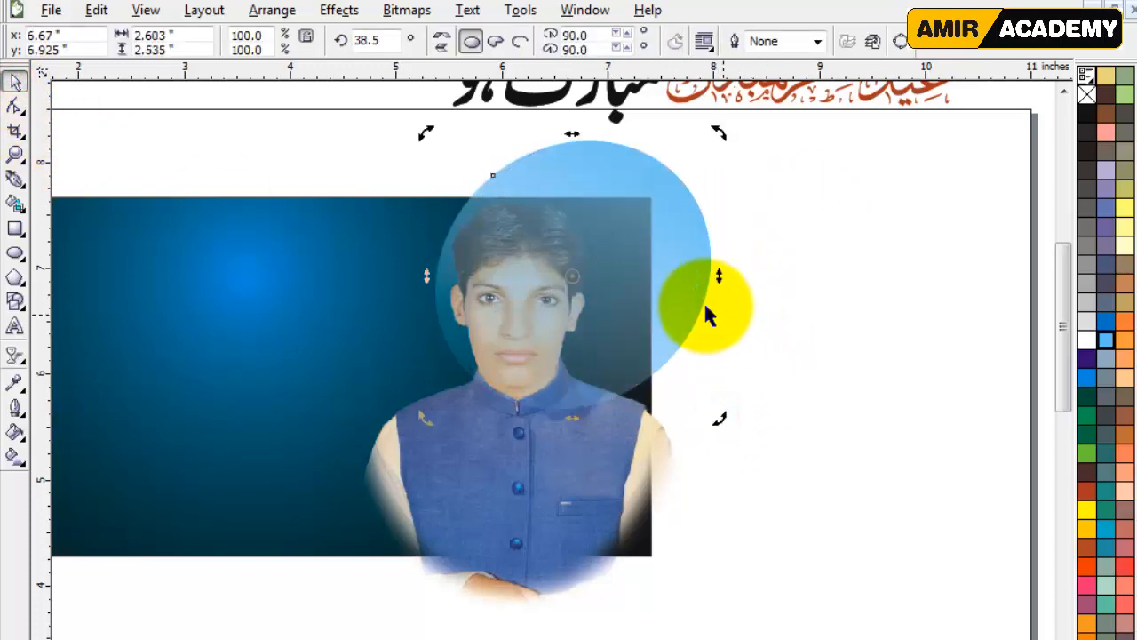
click(698, 305)
drag(690, 323, 682, 298)
PowerClip the rotated ellipse inside the banner rectangle
click(339, 10)
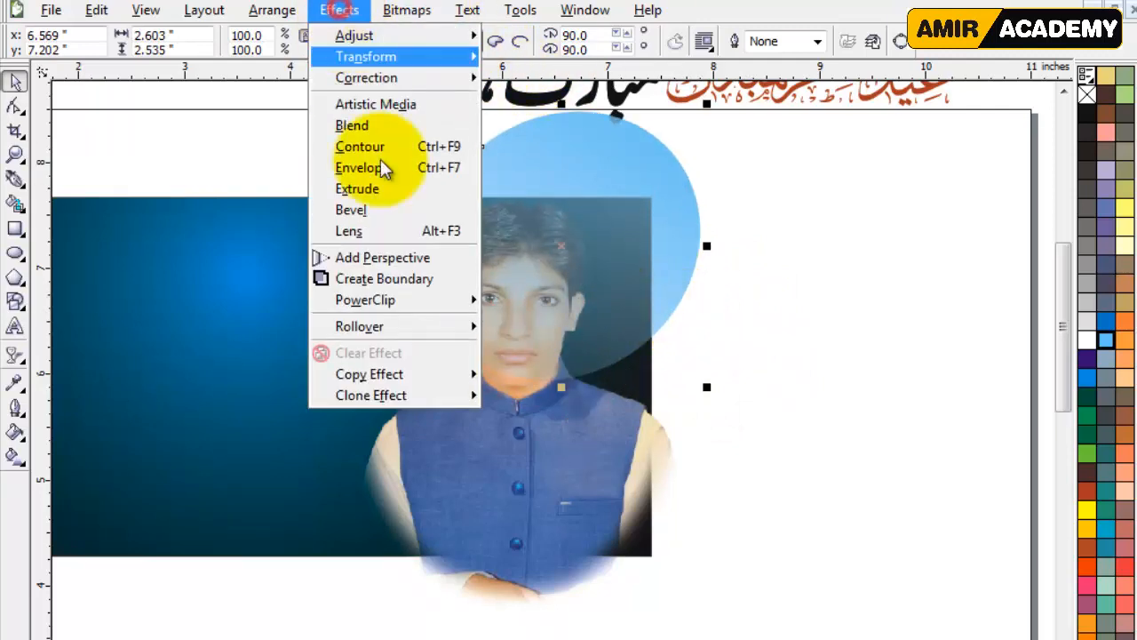
mouse_move(412, 306)
click(522, 302)
click(178, 330)
click(769, 335)
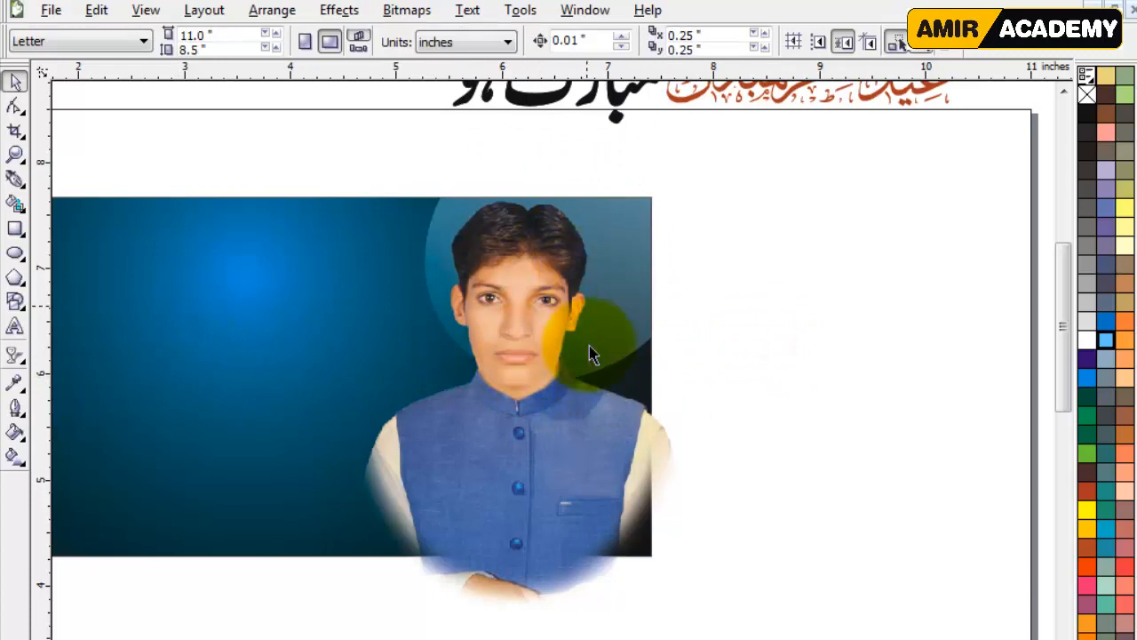
Edit the banner's PowerClip contents and move the light blue ellipse outside the banner frame
click(541, 294)
click(742, 272)
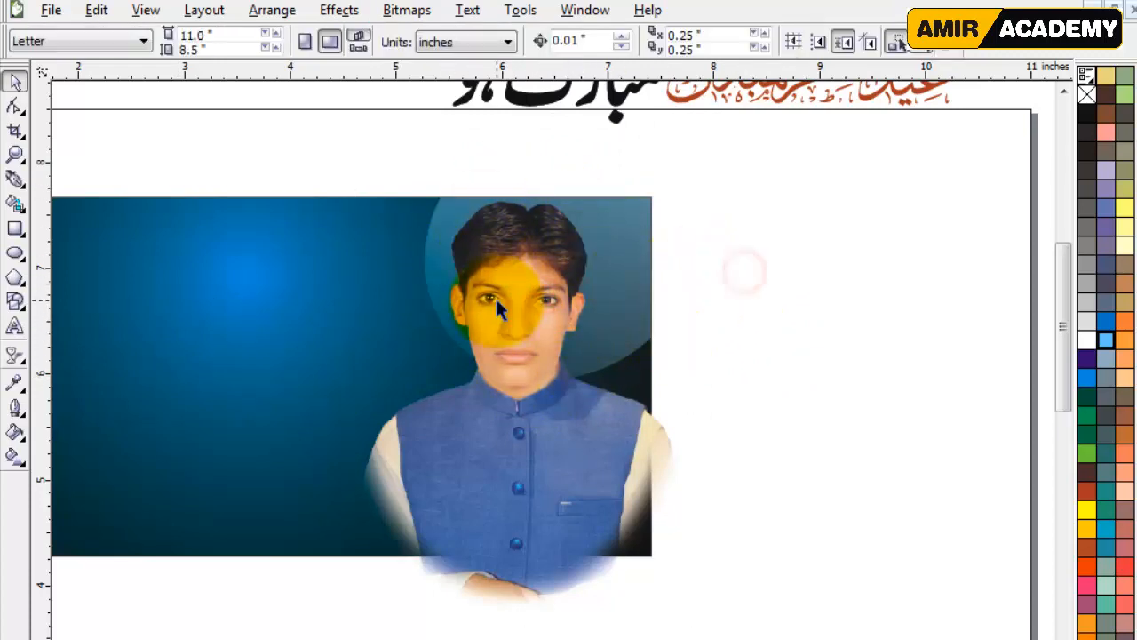
click(287, 240)
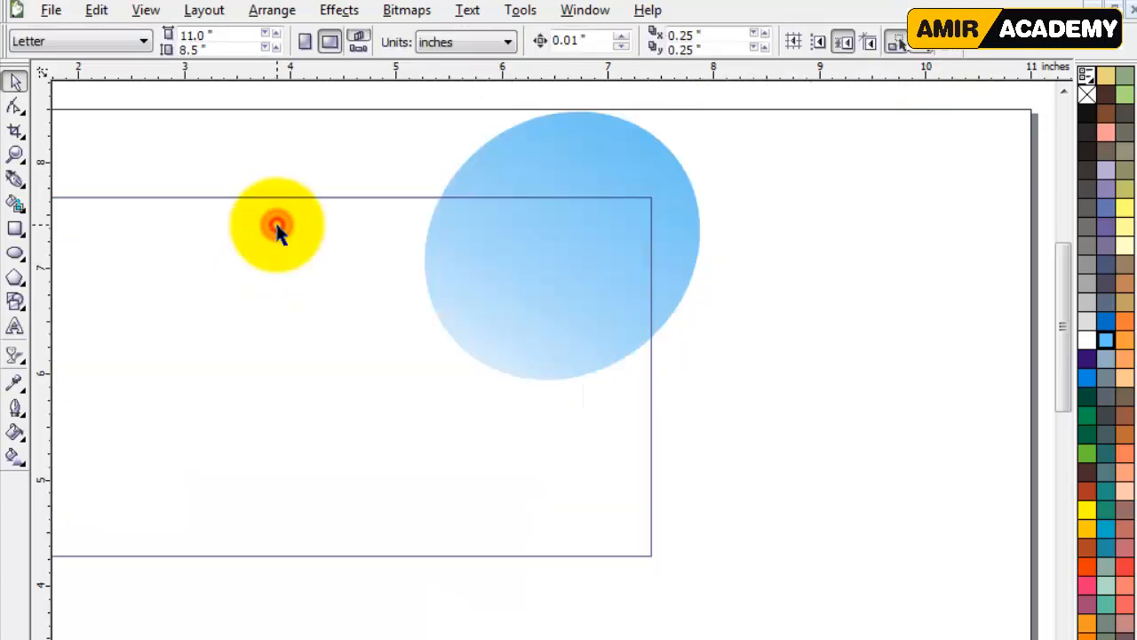
drag(640, 158, 915, 248)
click(802, 164)
click(784, 296)
Move the man's portrait off the banner onto the empty page area beyond its right end
drag(517, 317, 888, 439)
click(842, 226)
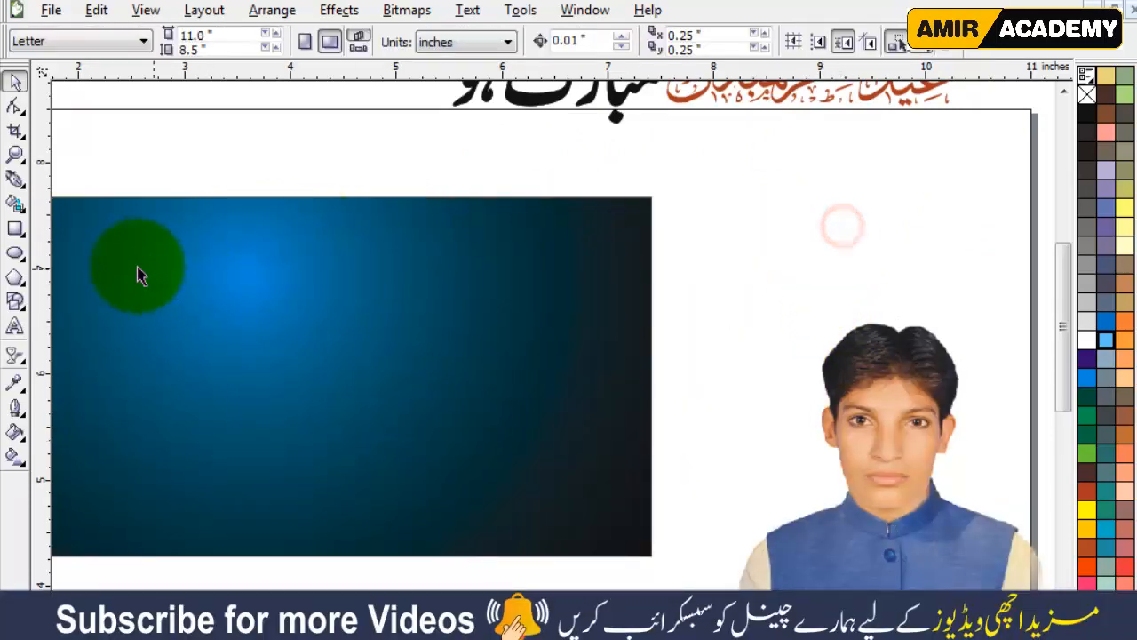
click(401, 338)
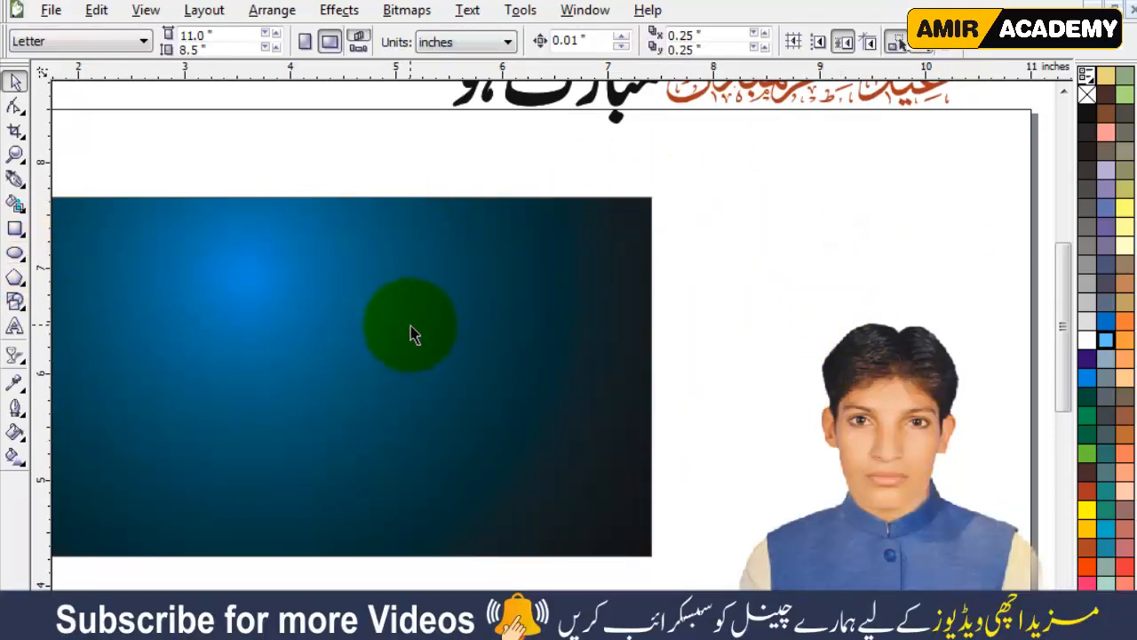
Draw a three-sided polygon about 0.854 by 1.511 inches on the banner and fill it light blue
click(15, 254)
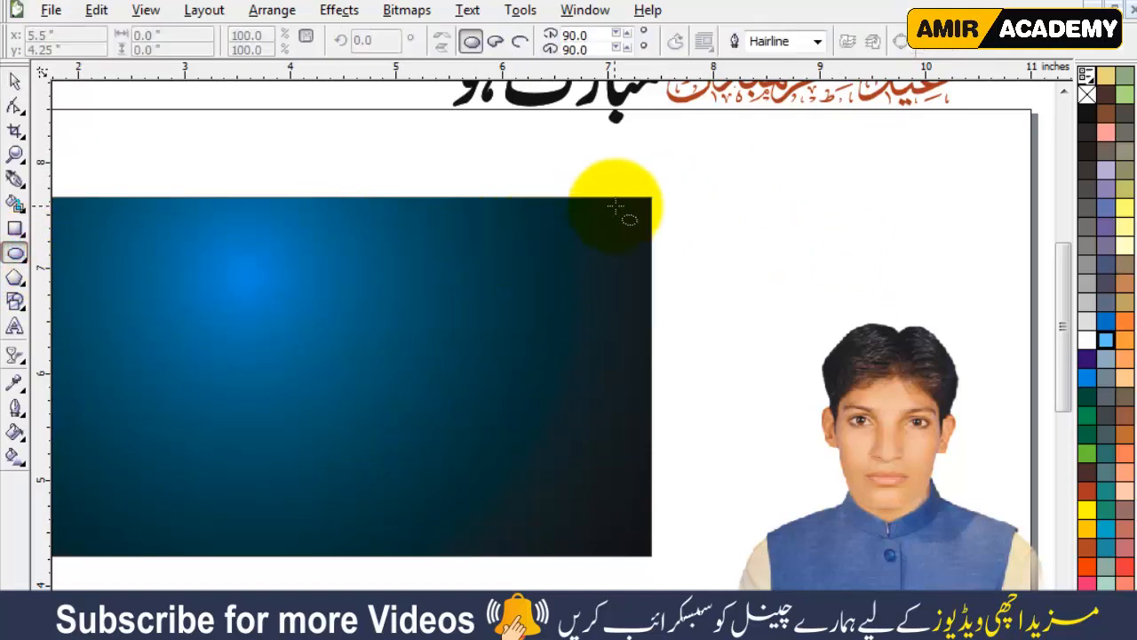
click(15, 278)
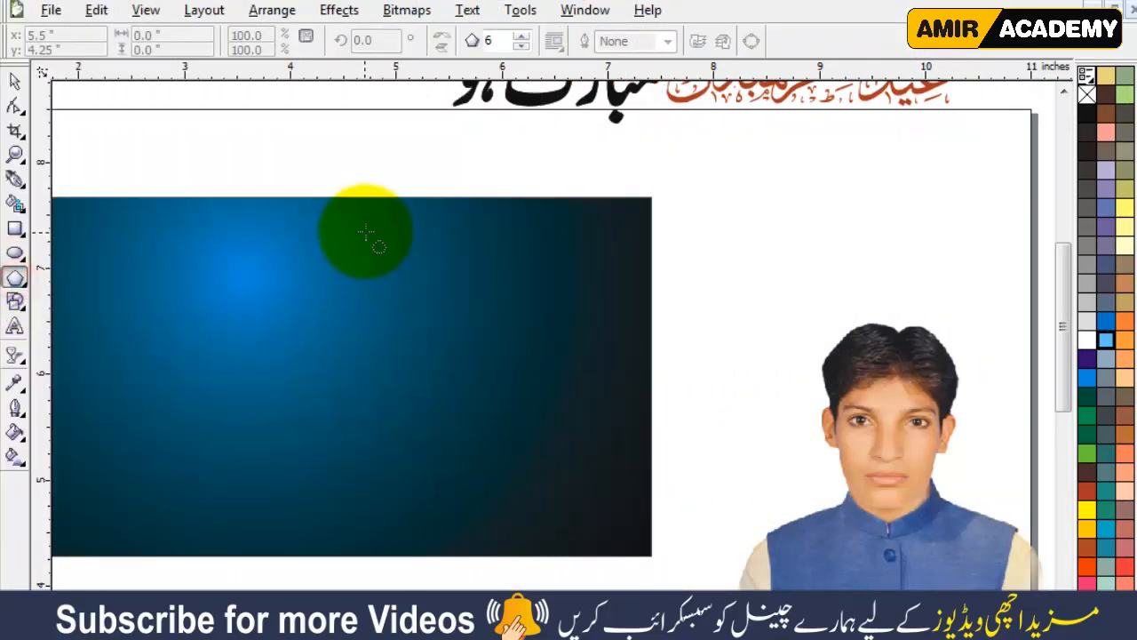
drag(366, 233, 469, 452)
click(506, 40)
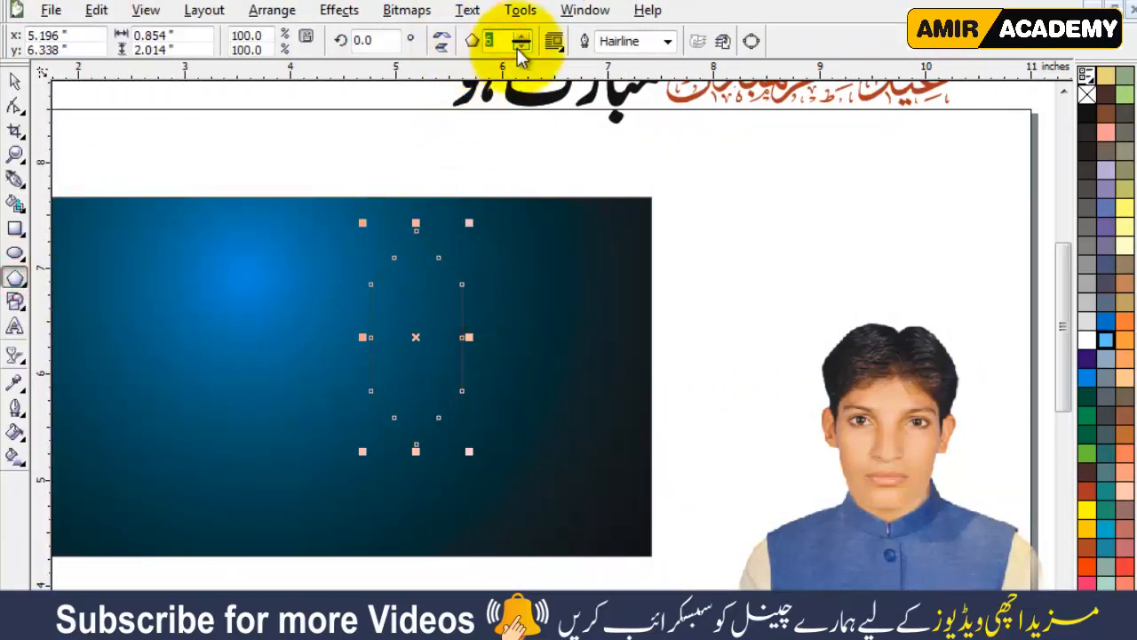
text(3)
key(Return)
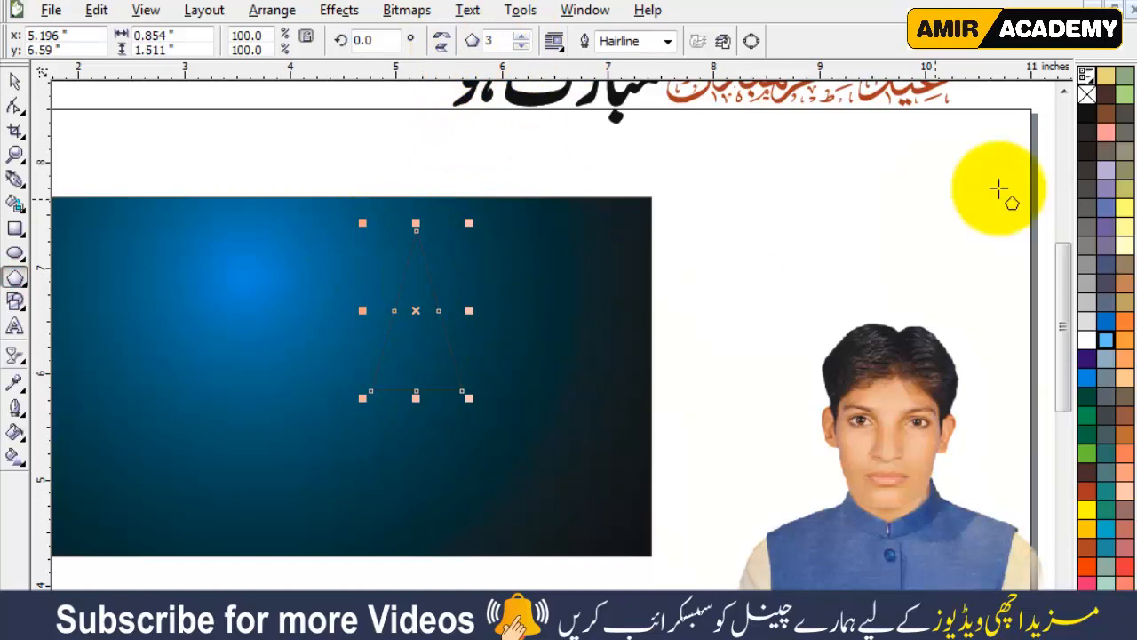
click(1106, 343)
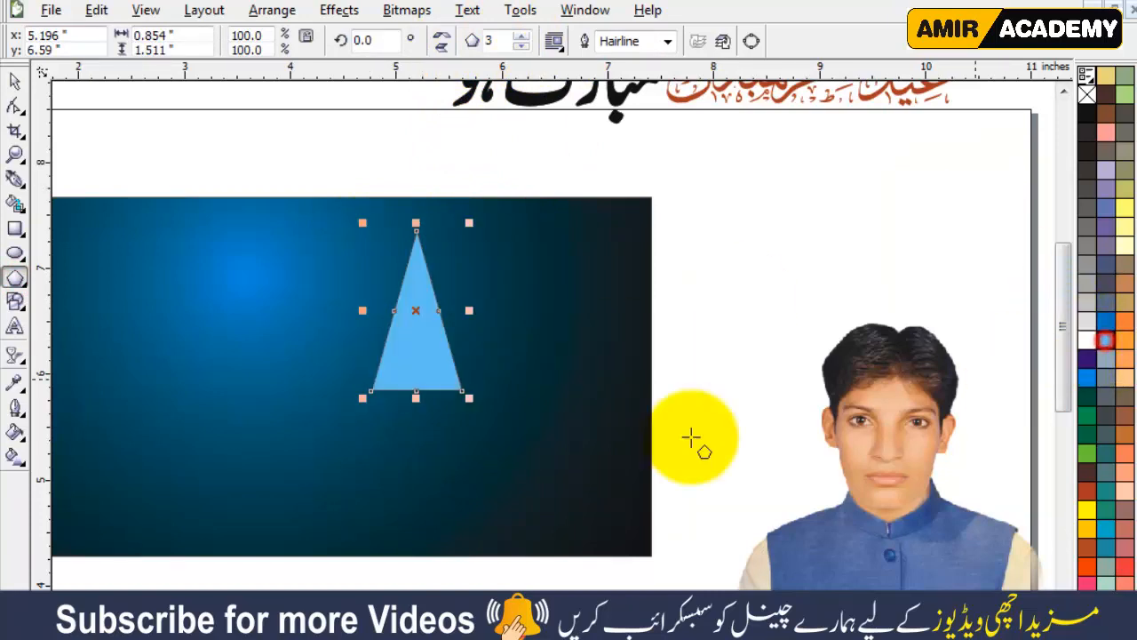
Narrow the triangle to about 0.214 inches wide, place its tip on the banner's upper-right corner and remove its outline
click(15, 153)
drag(332, 155, 619, 521)
click(15, 105)
click(15, 81)
click(525, 353)
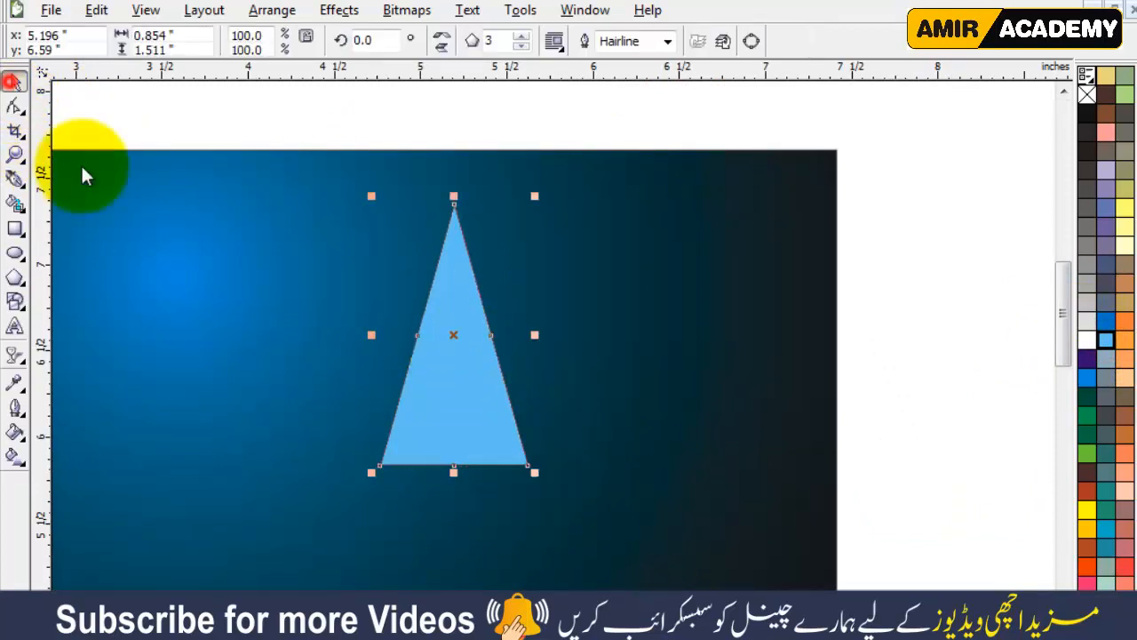
drag(490, 336, 846, 255)
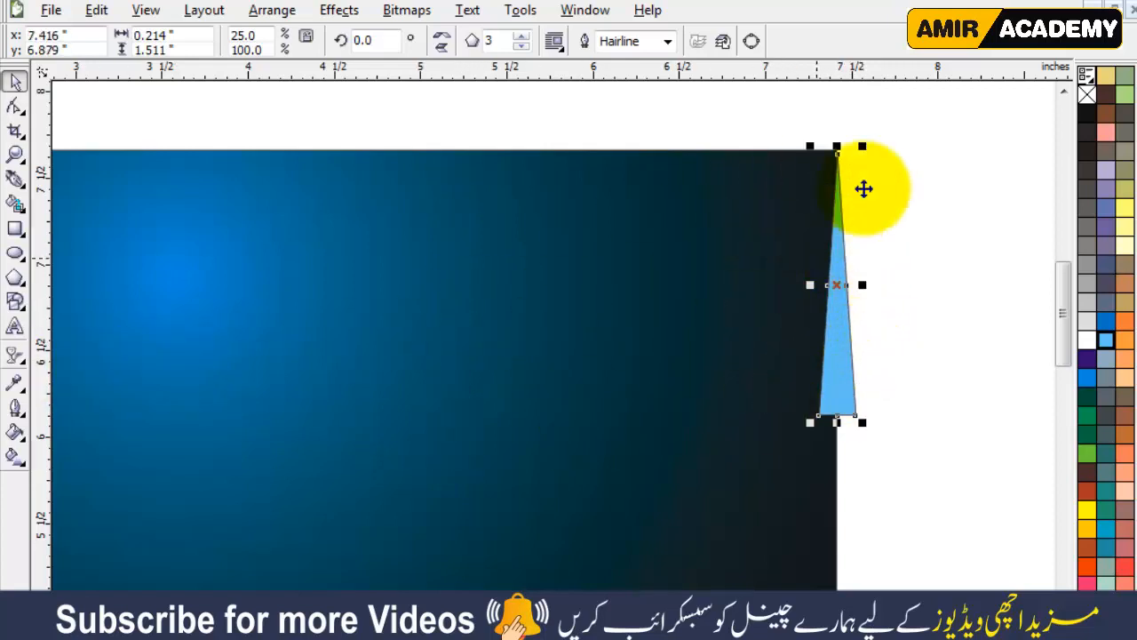
right_click(1090, 93)
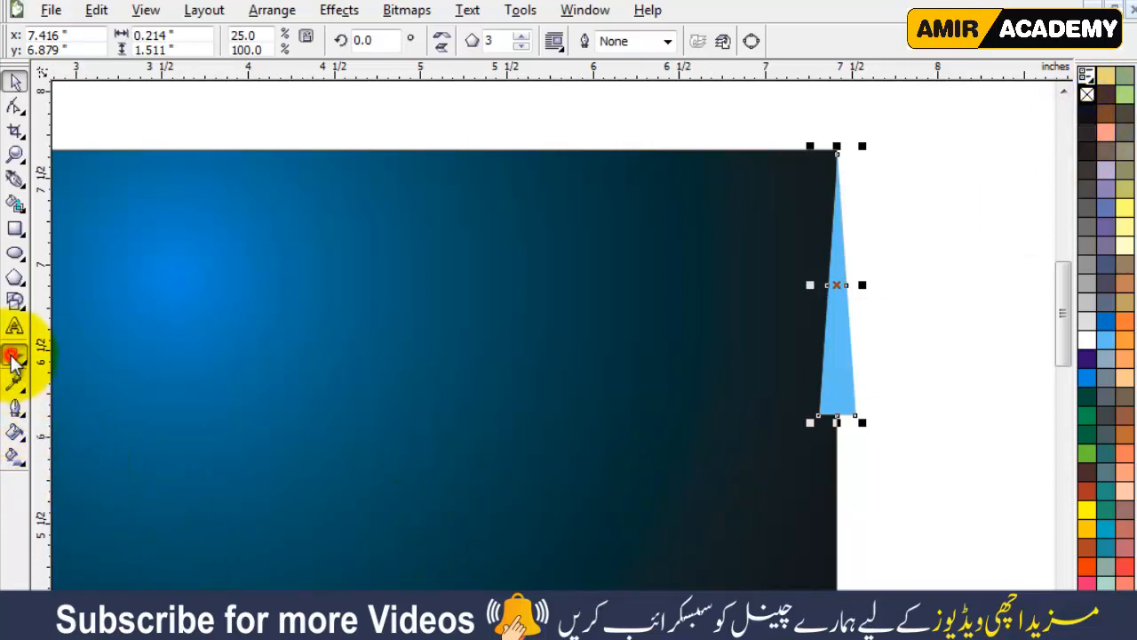
Apply a vertical linear transparency to the narrow triangle, fading from its middle toward its base
click(12, 356)
drag(840, 304, 842, 407)
click(13, 81)
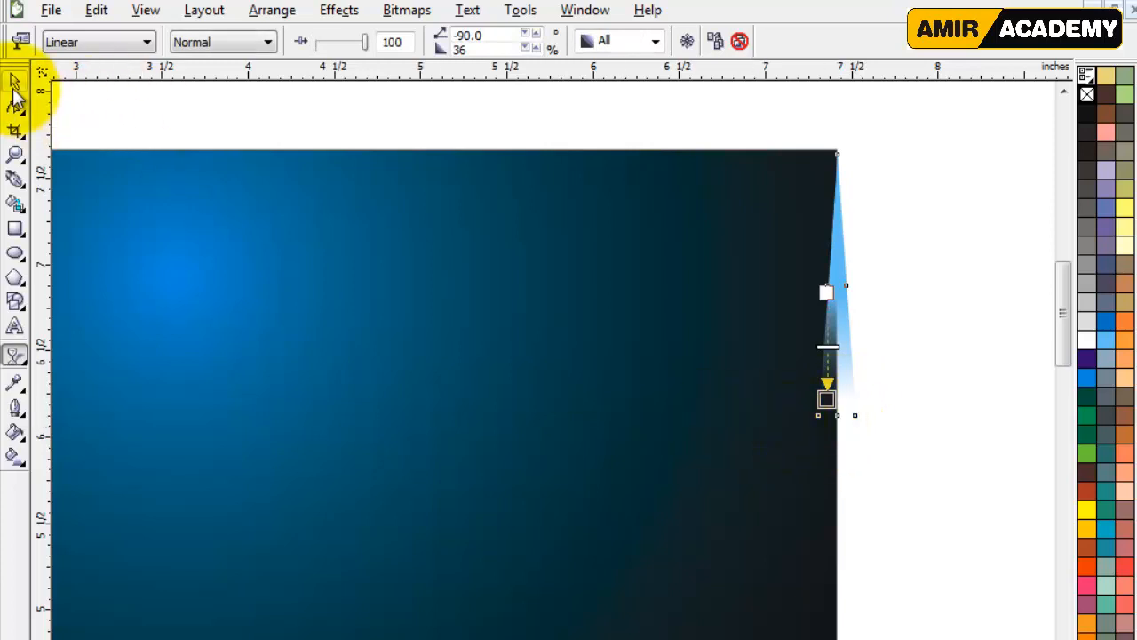
Set the ray's rotation centre at its tip and create a copy rotated about 10 degrees clockwise
click(841, 411)
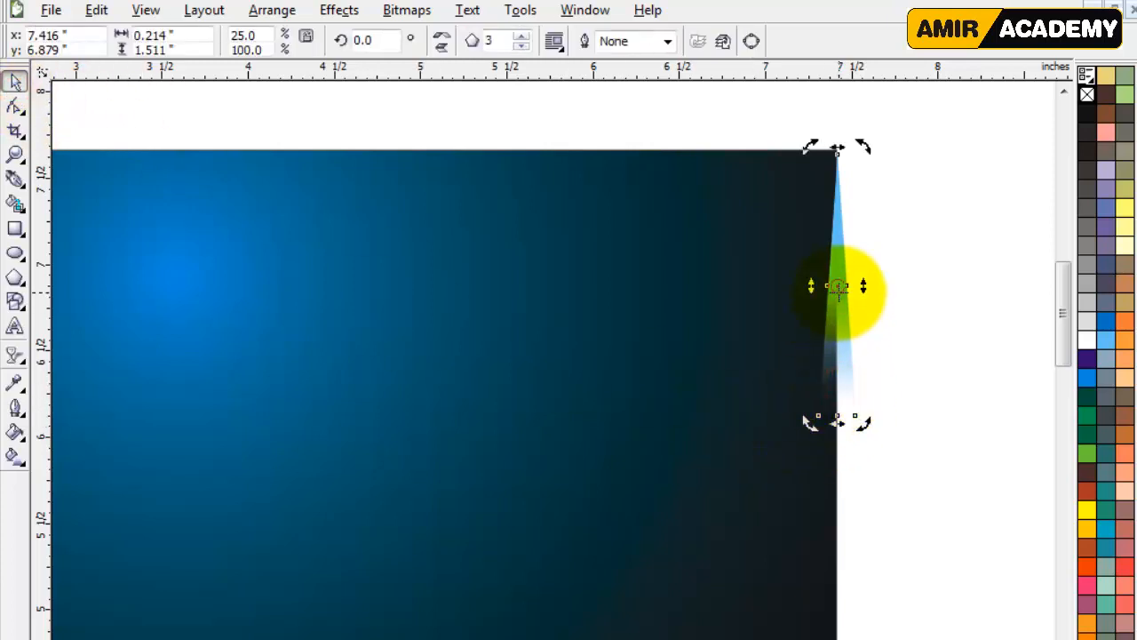
drag(840, 285, 836, 169)
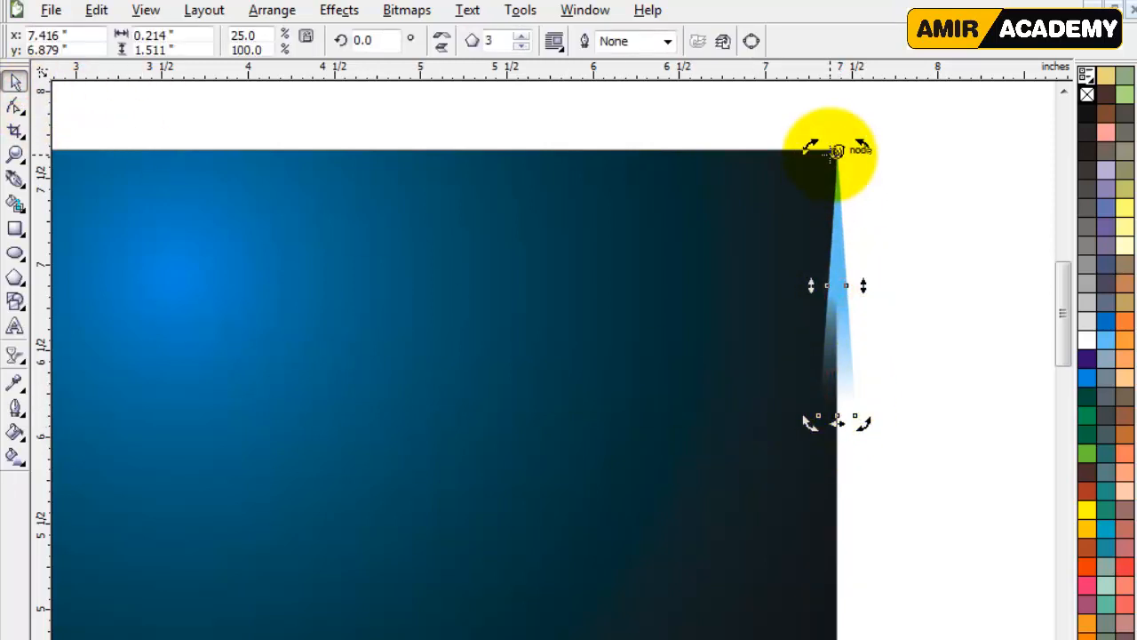
drag(867, 427, 815, 442)
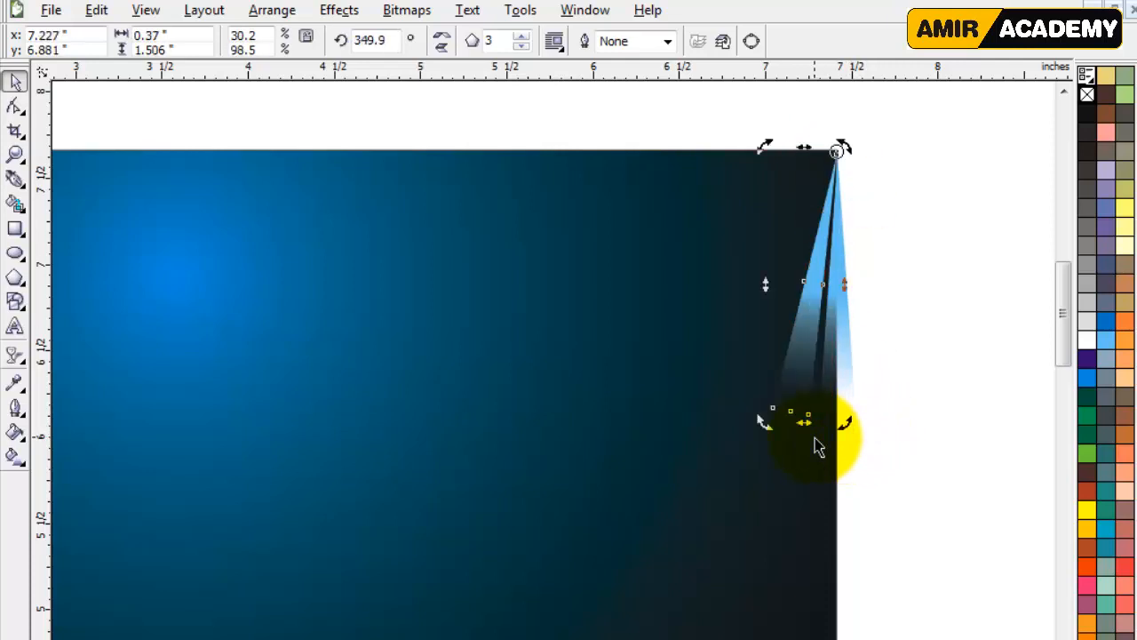
Repeat the rotated copy eight times to spread a fan of rays from the banner's upper-right corner
key(ctrl+r)
key(ctrl+r)
key(ctrl+r)
key(ctrl+r)
key(ctrl+r)
key(ctrl+r)
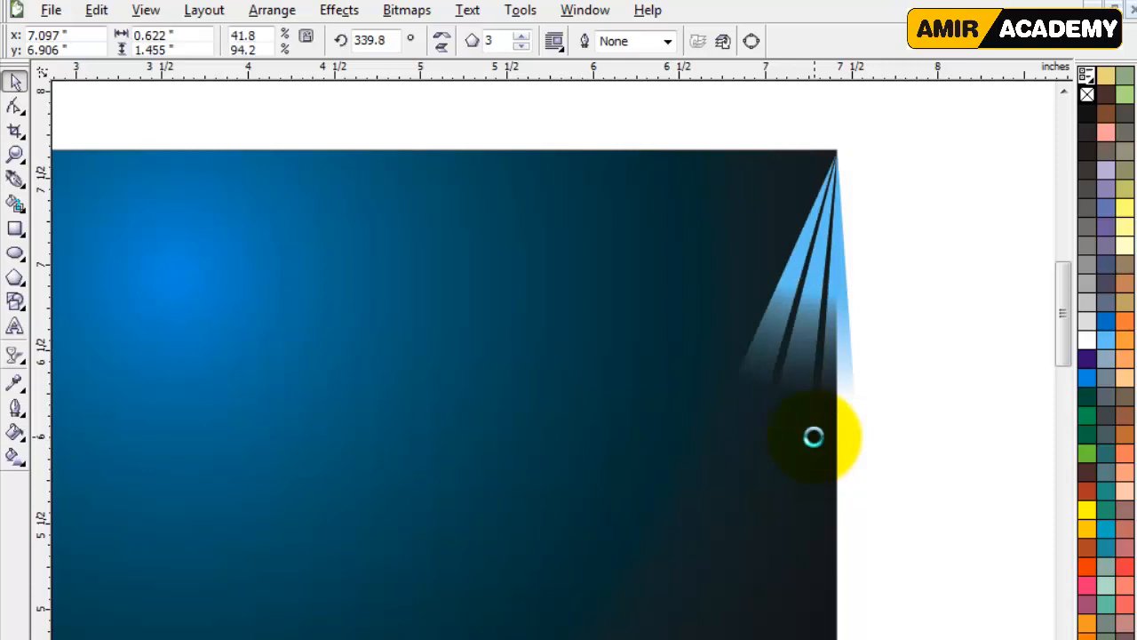
key(ctrl+r)
key(ctrl+r)
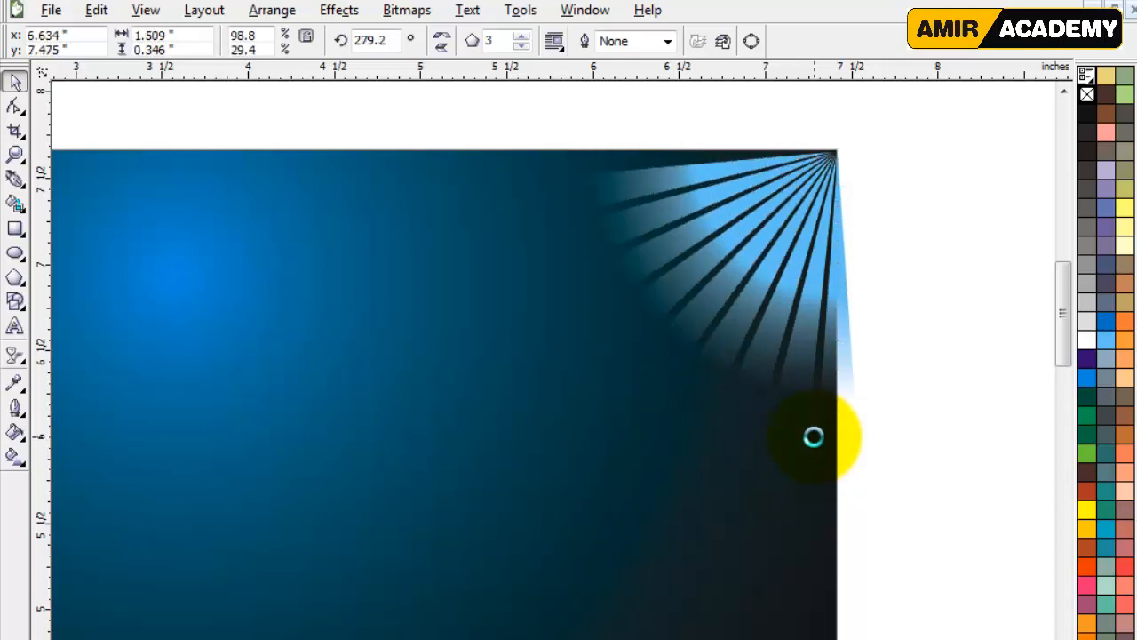
Select all the rays, enlarge the fan to about 2.741 by 2.761 inches and send it behind the banner
click(981, 271)
drag(959, 93, 396, 508)
drag(546, 428, 276, 604)
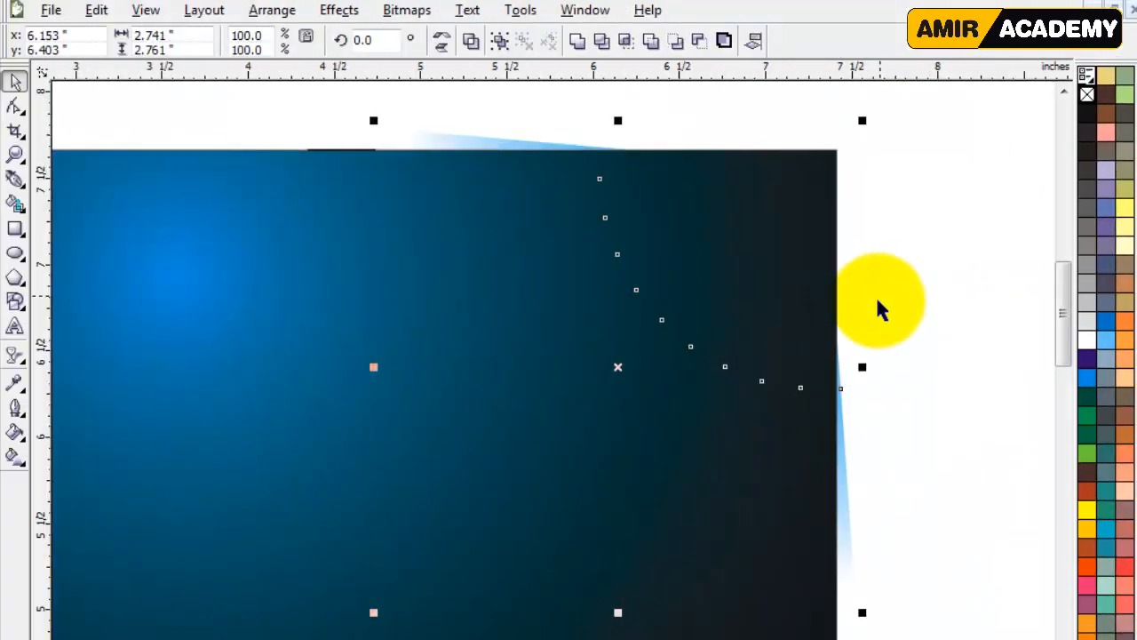
PowerClip the fan of rays inside the banner rectangle
click(338, 10)
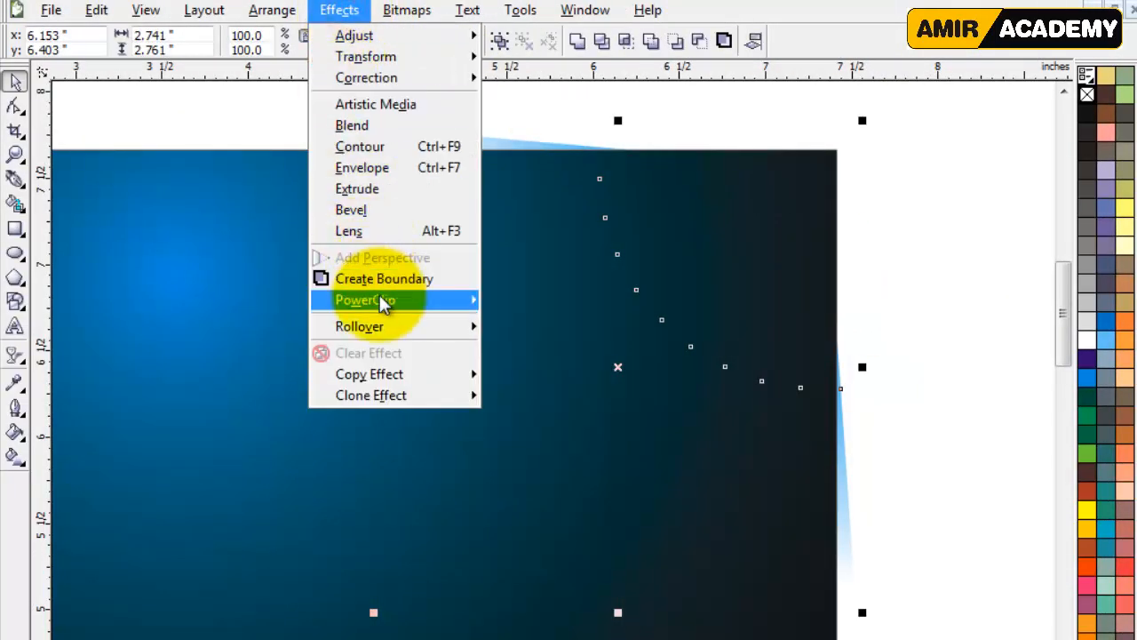
mouse_move(381, 302)
click(558, 305)
click(576, 297)
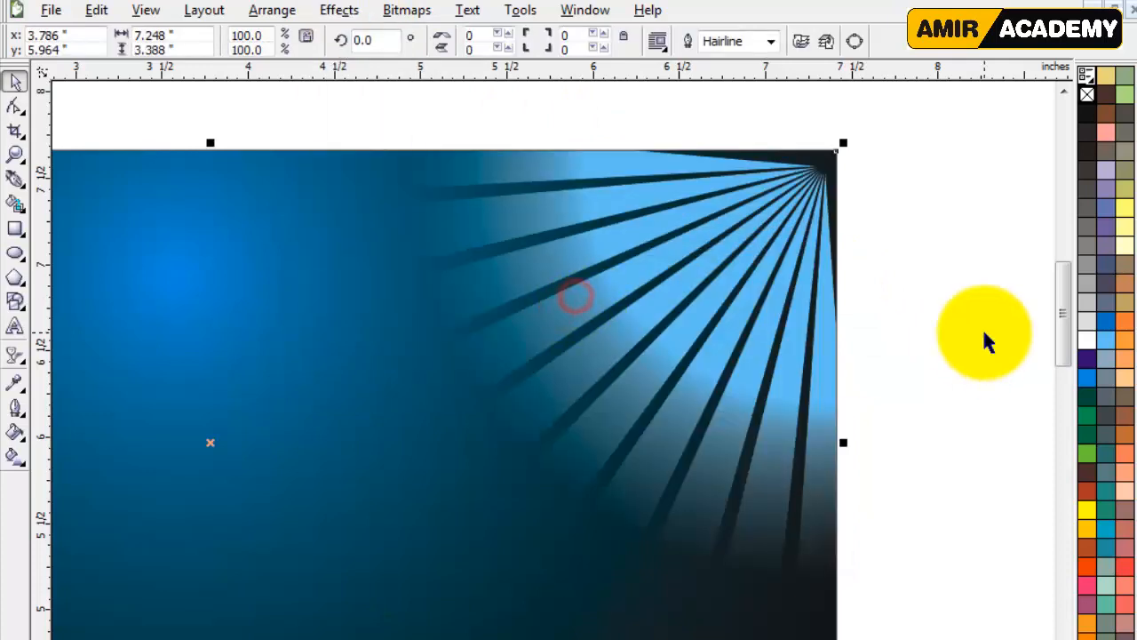
click(984, 331)
Edit the banner's PowerClip contents and shift the whole fan so the rays converge on the upper-right corner
click(806, 193)
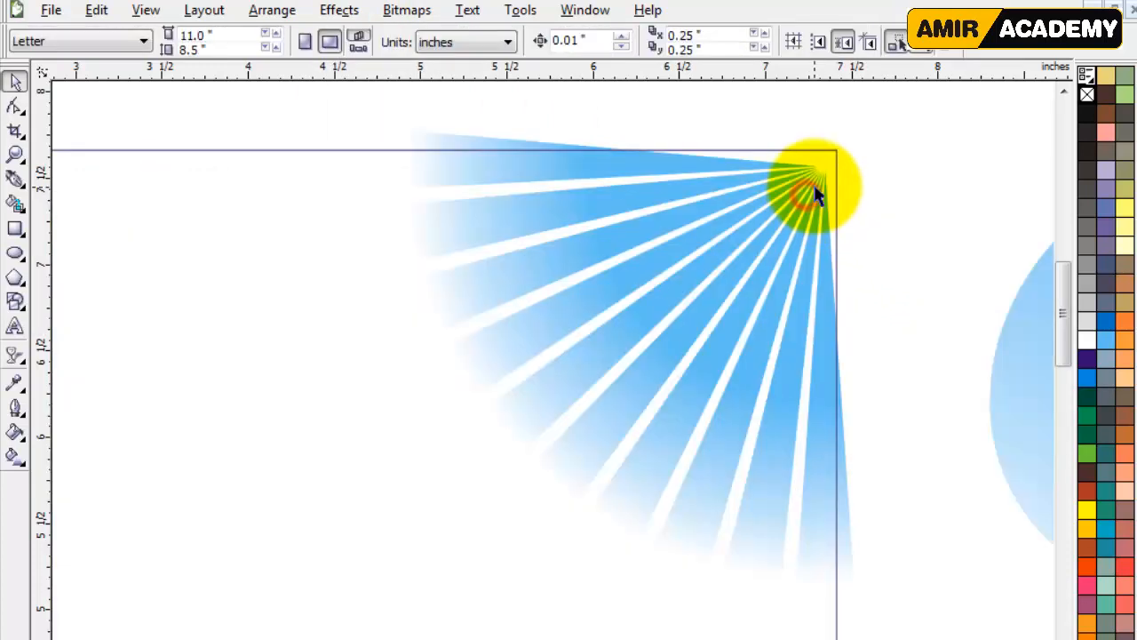
click(817, 187)
drag(951, 100, 322, 622)
drag(756, 257, 779, 240)
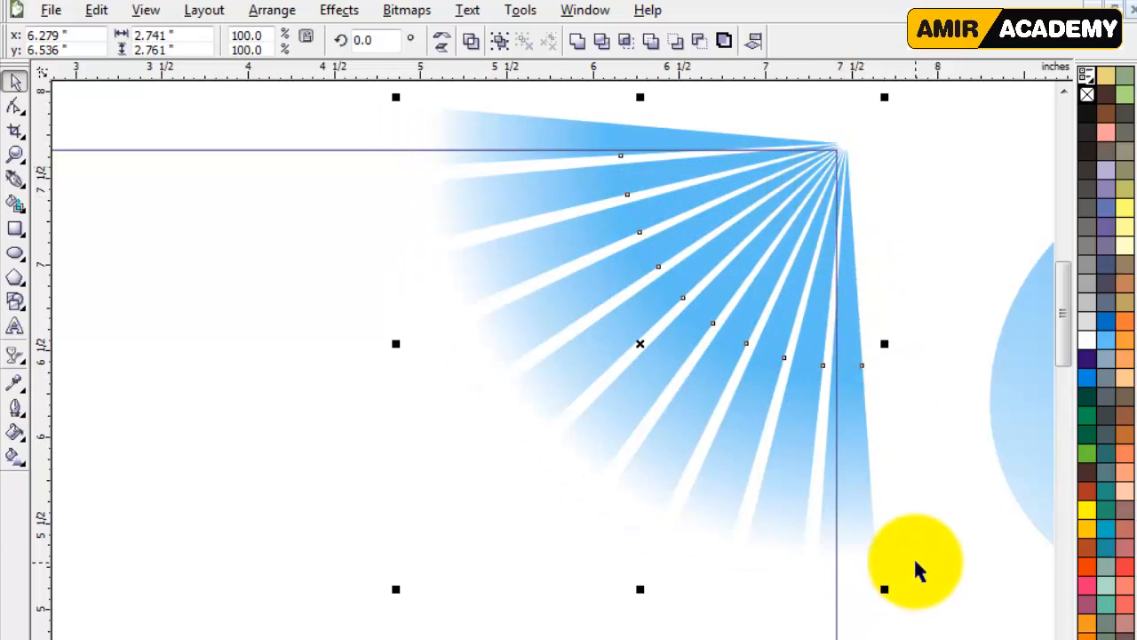
drag(819, 190, 812, 192)
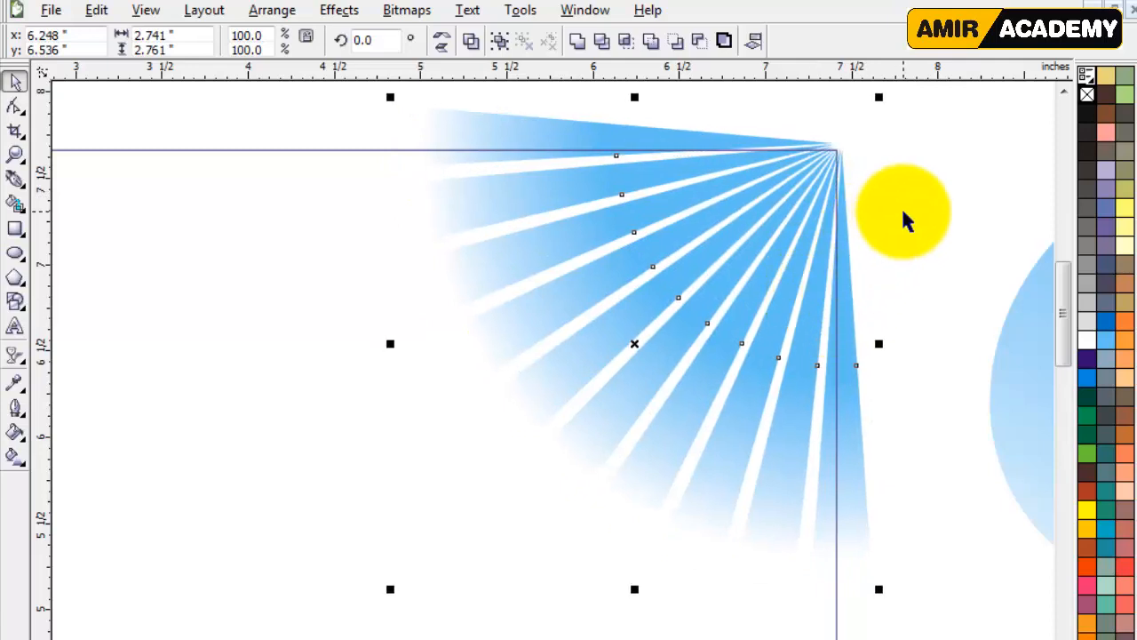
click(929, 197)
click(910, 249)
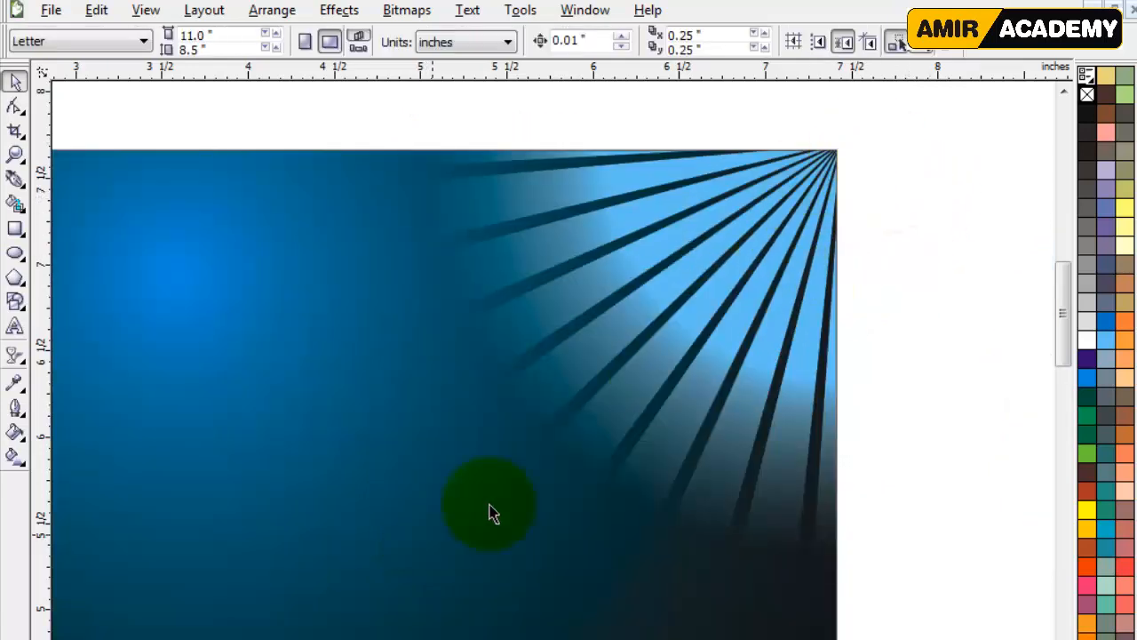
Move the man's portrait back over the rays at the banner's right end and nudge it right into alignment
scroll(432, 541, down, 2)
drag(463, 360, 492, 343)
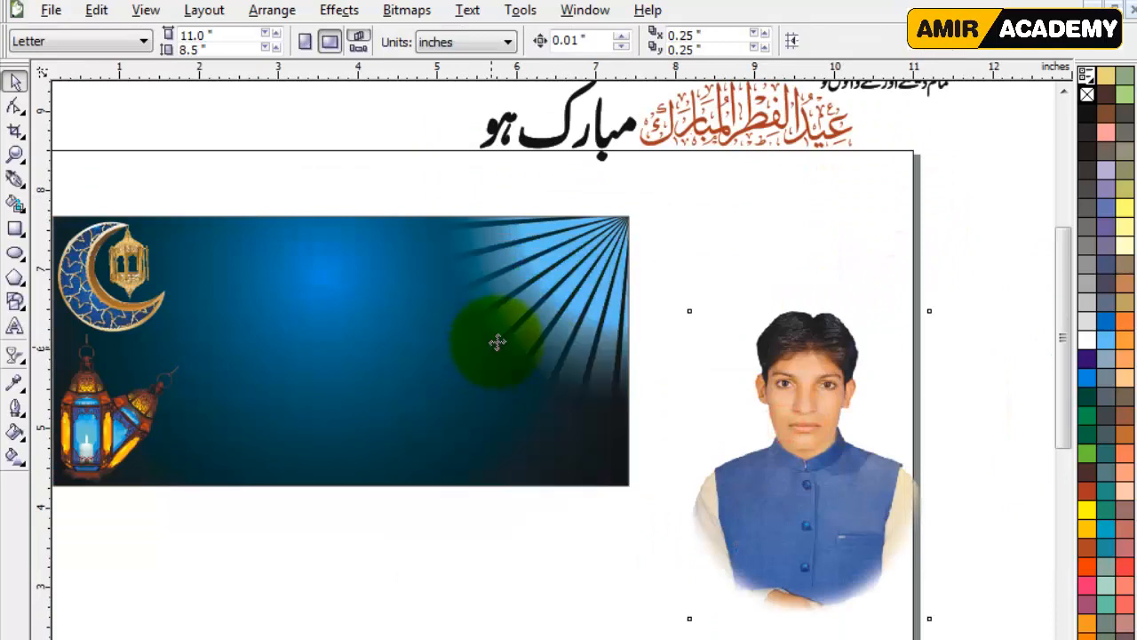
scroll(525, 330, up, 2)
key(Right)
key(Right)
key(Right)
key(Right)
key(Right)
key(Right)
key(Right)
key(Right)
key(Right)
key(Right)
key(Right)
key(Right)
key(Right)
key(Right)
key(Right)
key(Right)
key(Right)
key(Right)
key(Right)
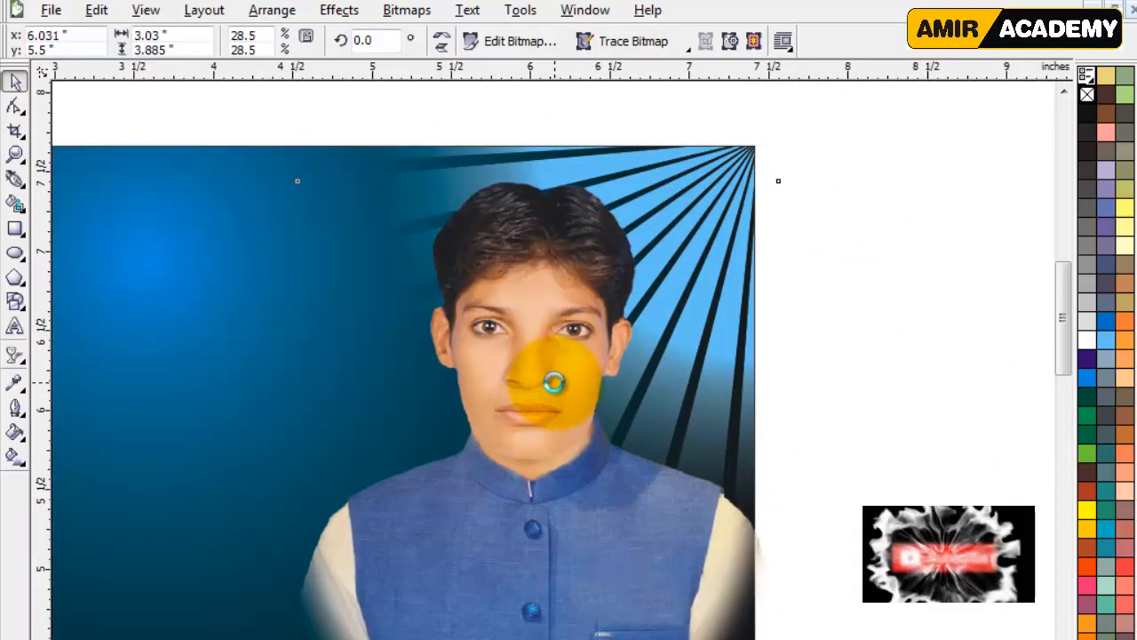
Nudge the man's portrait up and right, then slightly down, to about X 6.33 and Y 5.6 inches at the banner's right end
key(Up)
key(Up)
key(Up)
key(Up)
key(Up)
key(Up)
key(Up)
key(Up)
key(Up)
key(Up)
key(Up)
key(Up)
key(Up)
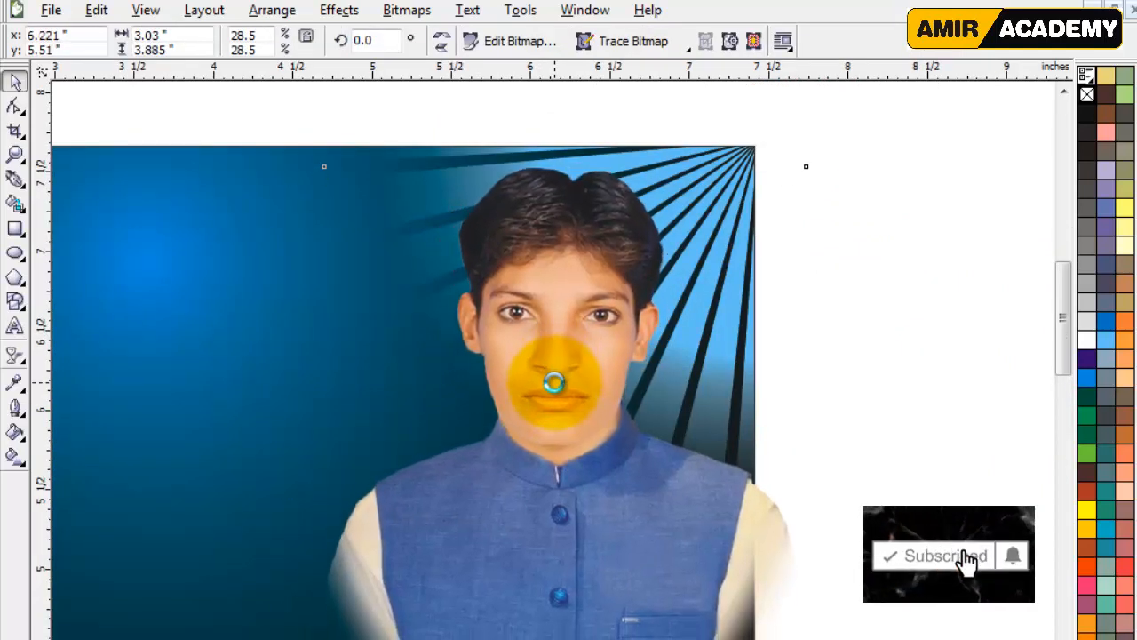
key(Right)
key(Right)
scroll(523, 431, down, 2)
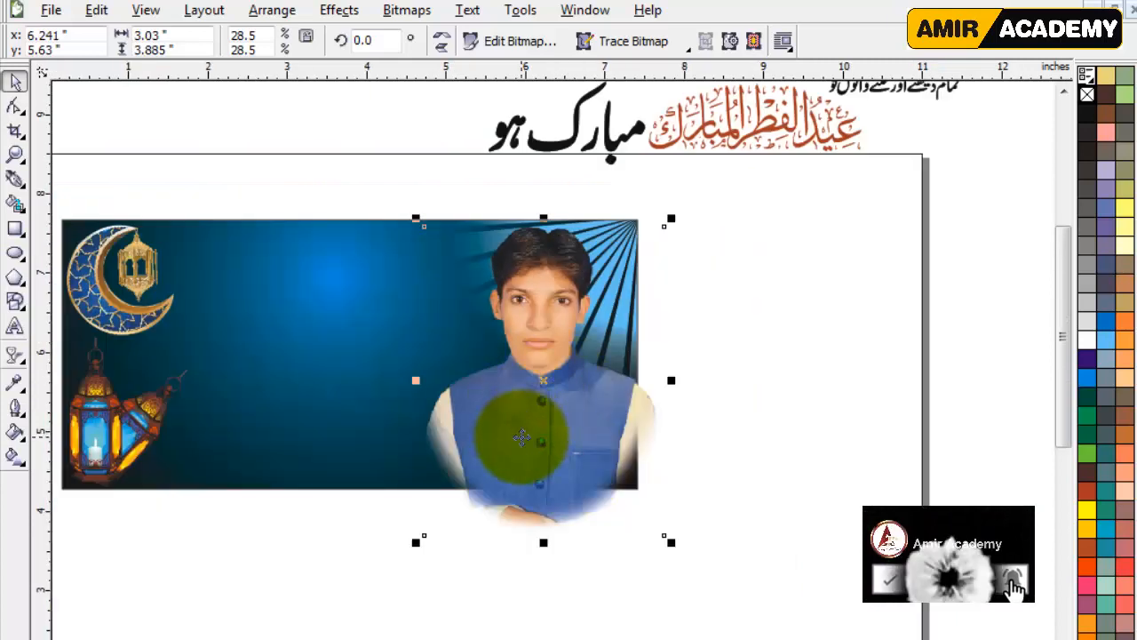
key(Right)
key(Right)
key(Right)
key(Right)
key(Right)
key(Right)
key(Right)
key(Right)
key(Right)
key(Down)
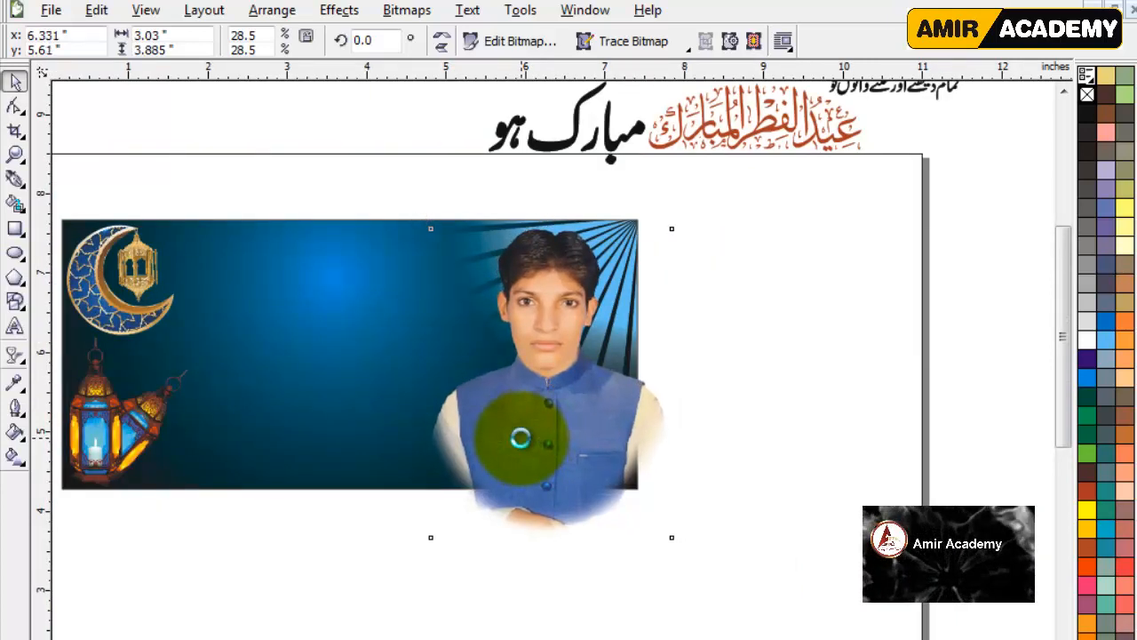
key(Down)
key(Down)
click(749, 406)
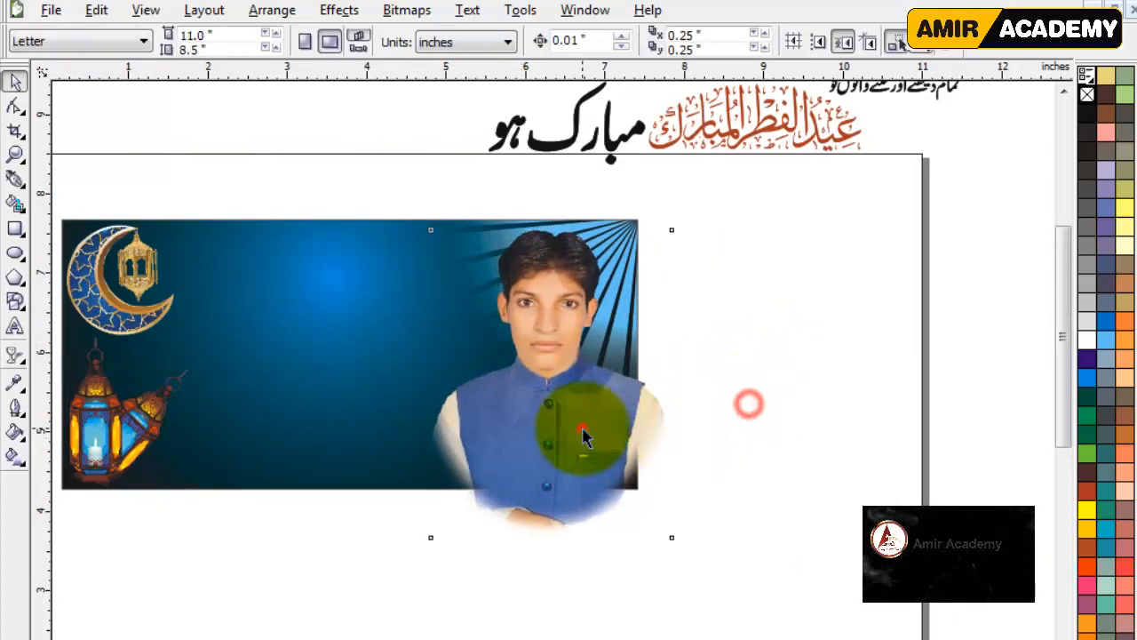
PowerClip the man's portrait inside the banner rectangle so its overhanging parts are trimmed at the banner's edges
click(582, 430)
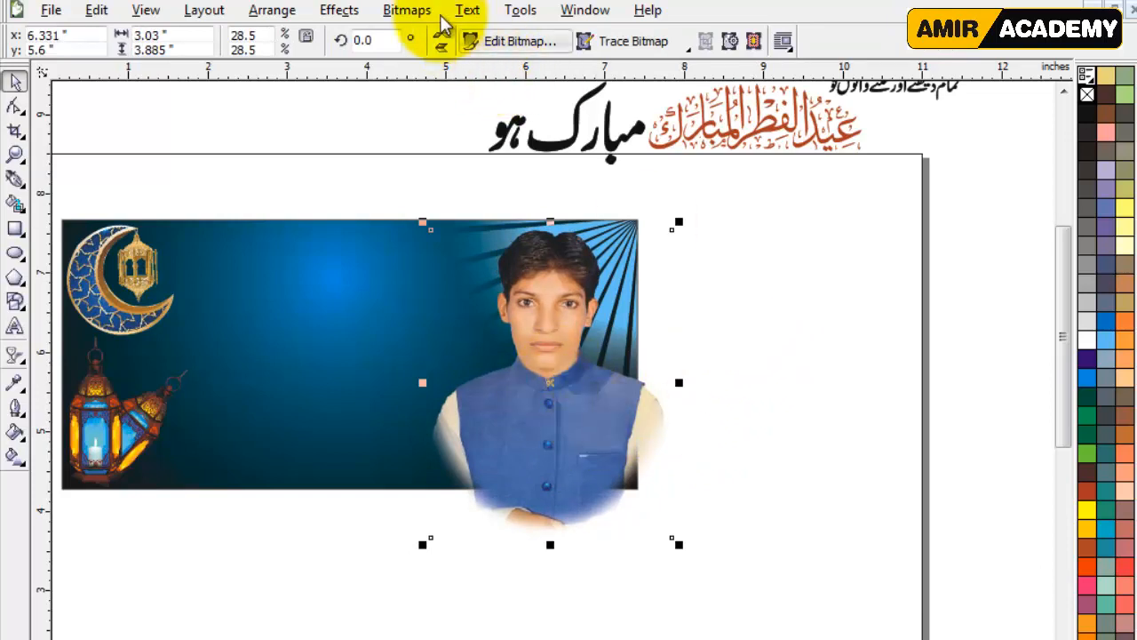
click(340, 10)
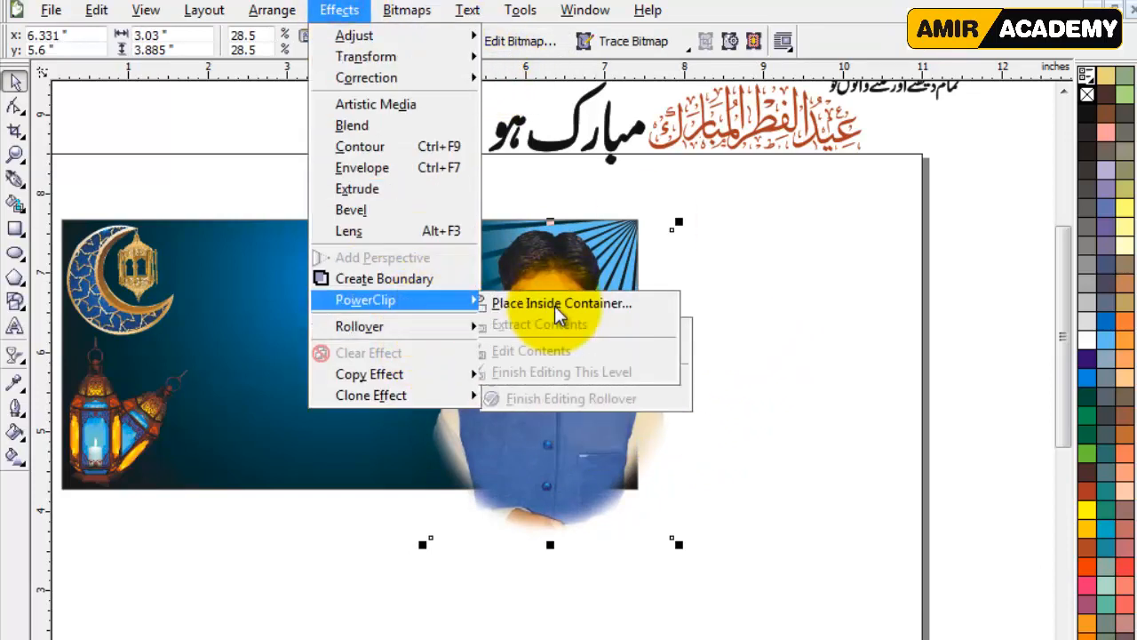
click(556, 310)
click(350, 310)
click(864, 396)
drag(752, 639, 713, 639)
key(z)
drag(122, 197, 751, 549)
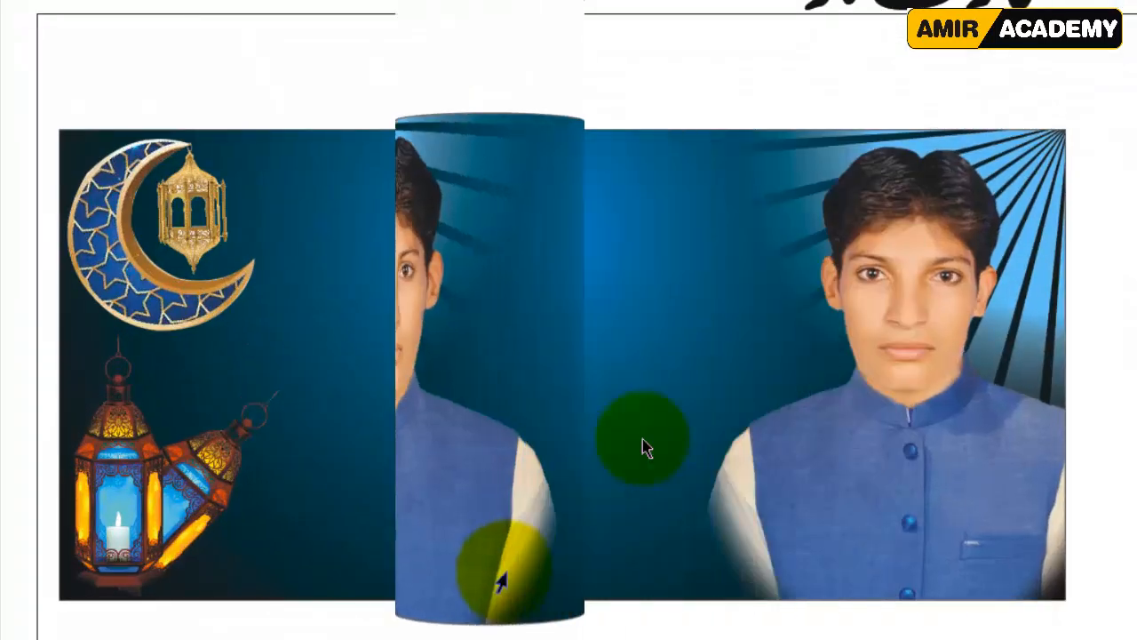
click(640, 436)
click(524, 251)
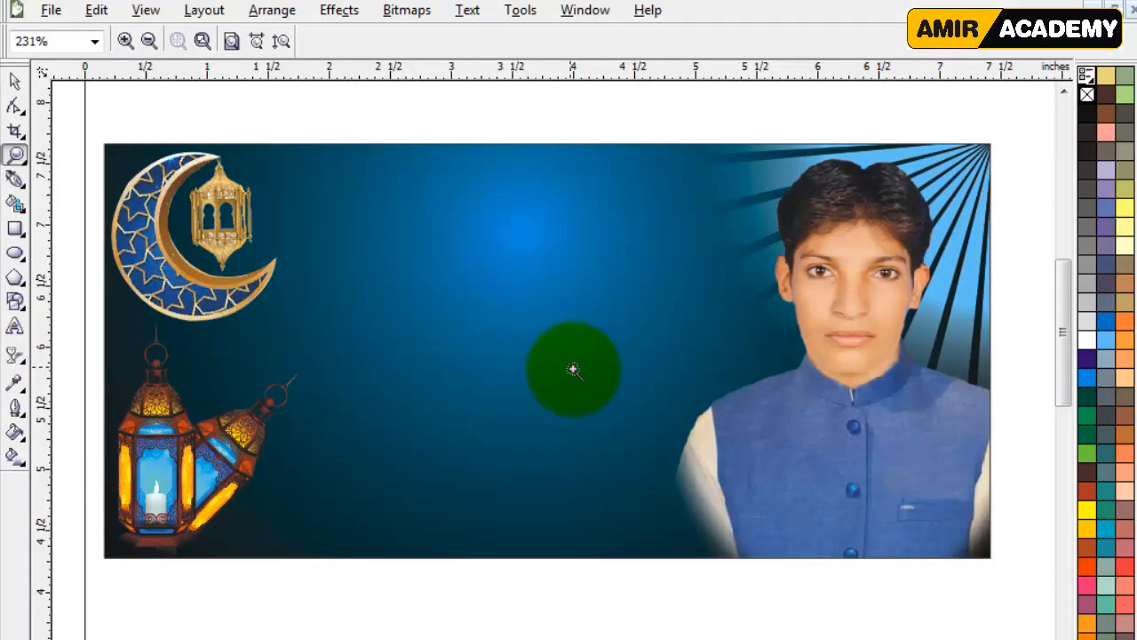
Place a reduced copy of the upright lantern at the banner's upper edge and a smaller copy beside it, right of the crescent moon
click(16, 81)
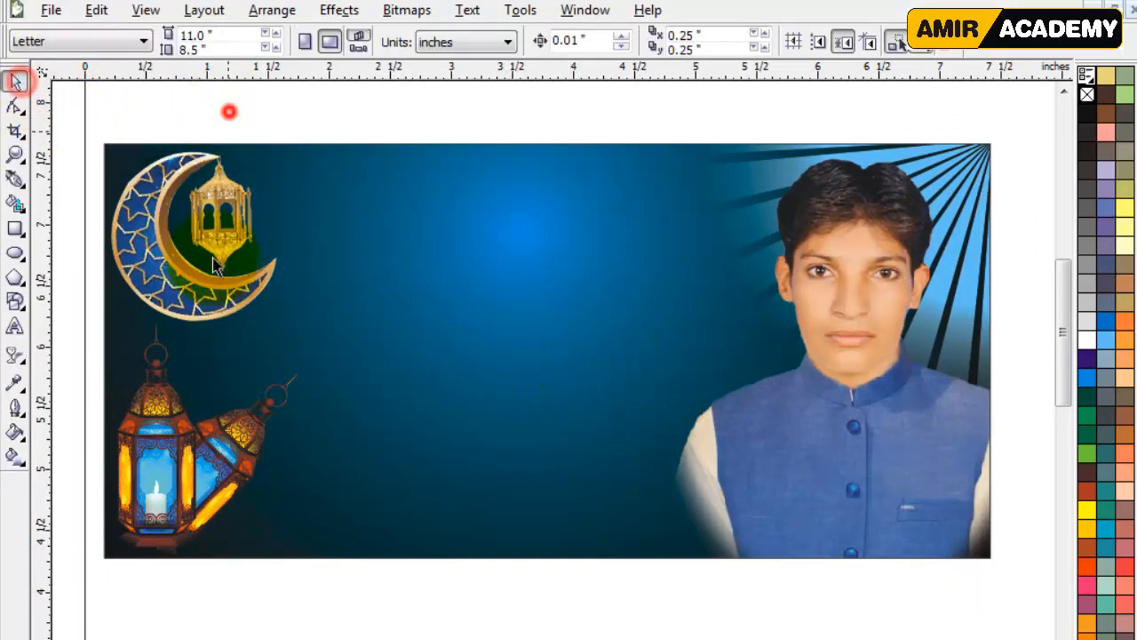
click(236, 454)
drag(184, 461, 416, 243)
drag(453, 328, 430, 271)
drag(402, 224, 349, 200)
scroll(349, 200, up, 1)
drag(520, 346, 613, 396)
drag(652, 517, 629, 470)
drag(613, 397, 591, 396)
scroll(464, 229, down, 2)
Duplicate the small lantern pair across to the portrait's left side along the upper edge and mirror the copy horizontally
click(463, 230)
drag(366, 285, 787, 362)
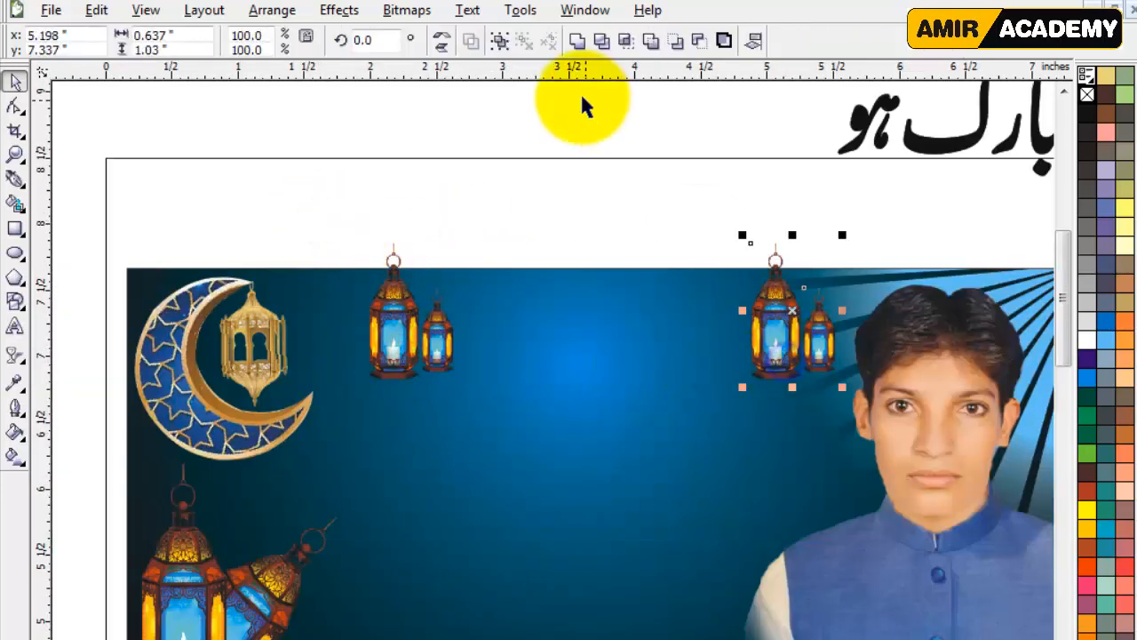
click(447, 44)
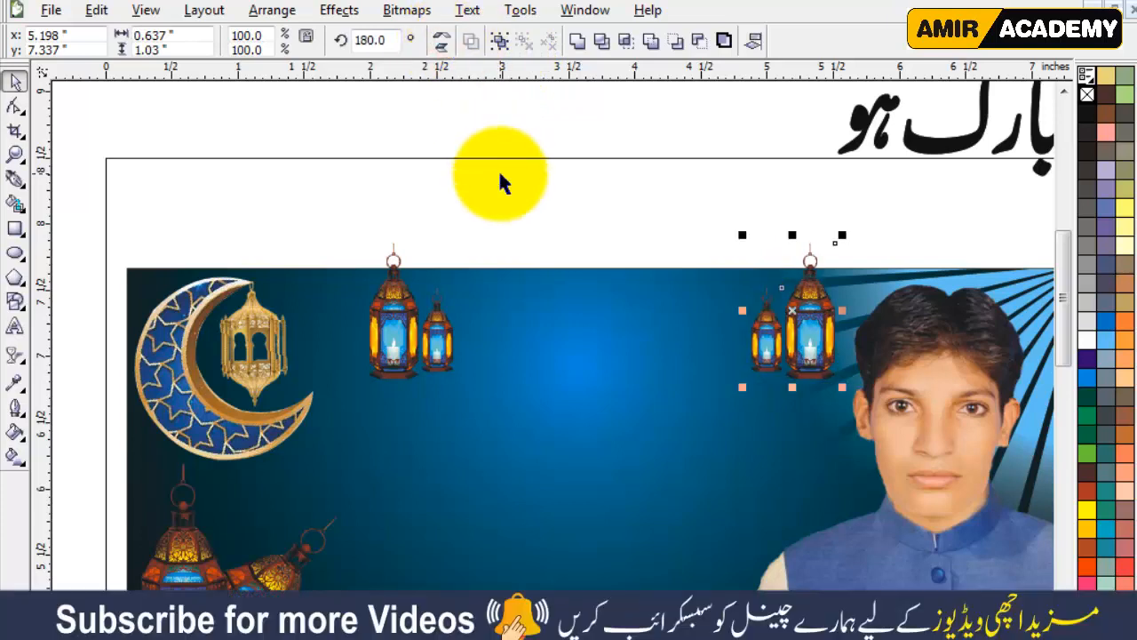
Select both small lantern pairs, send them behind the banner and PowerClip them inside the banner rectangle
drag(272, 178, 894, 478)
key(shift+Page_Down)
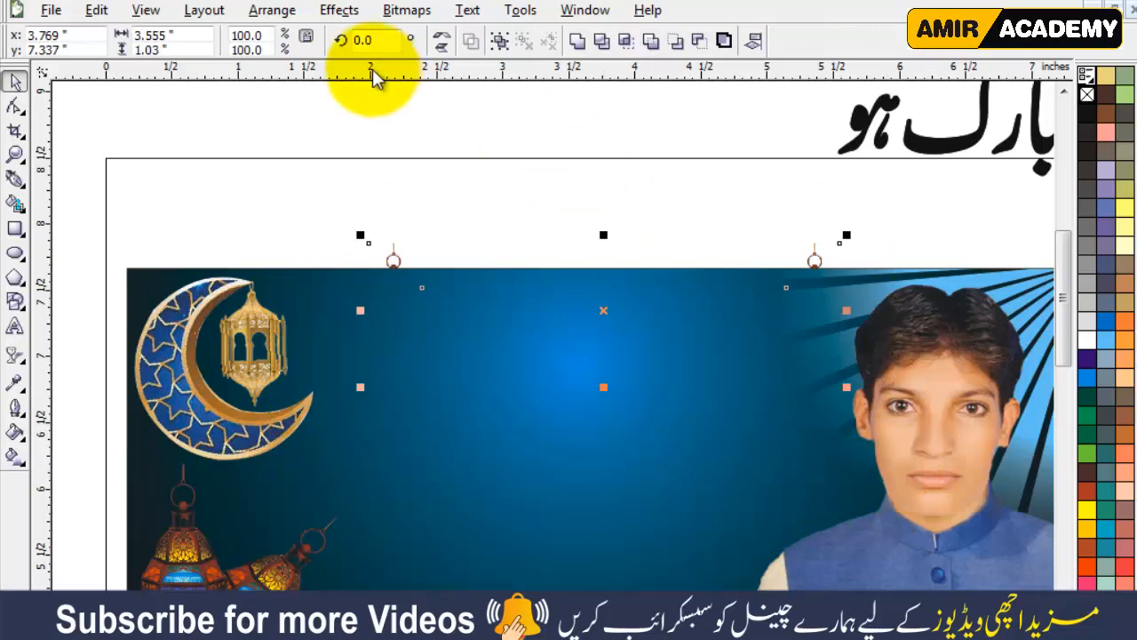
click(339, 11)
mouse_move(419, 300)
click(540, 302)
click(515, 388)
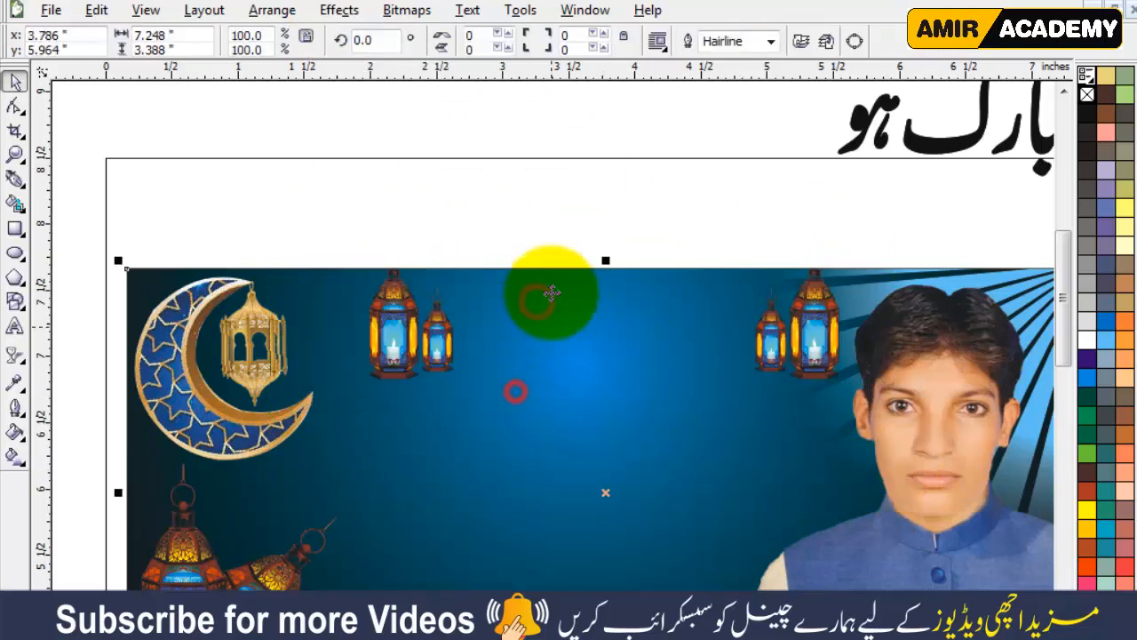
click(559, 230)
scroll(558, 386, down, 2)
click(876, 350)
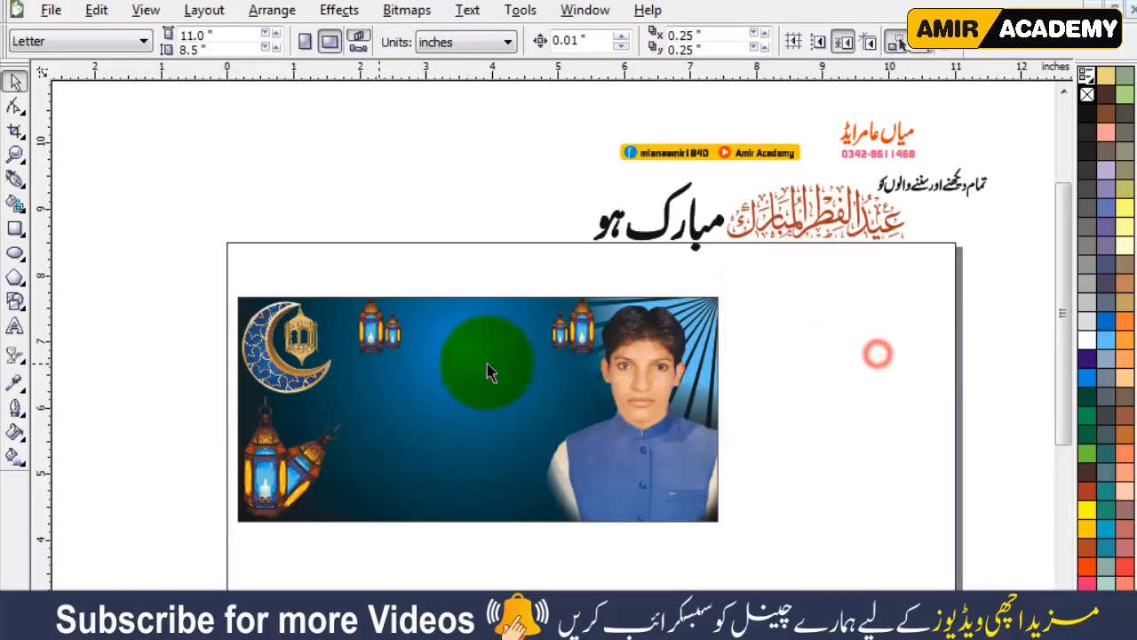
Move the red "عيد الفطر المبارك" calligraphy onto the middle of the banner and enlarge it to about 4.002 by 1.27 inches
key(z)
drag(139, 185, 806, 554)
click(14, 80)
click(340, 98)
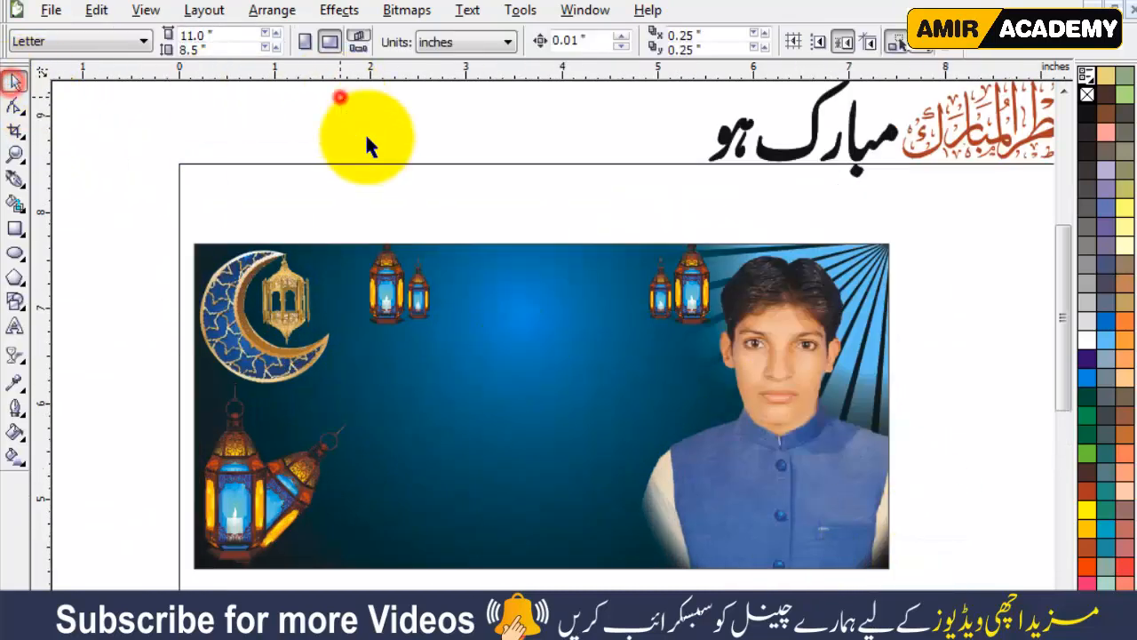
drag(999, 153, 502, 381)
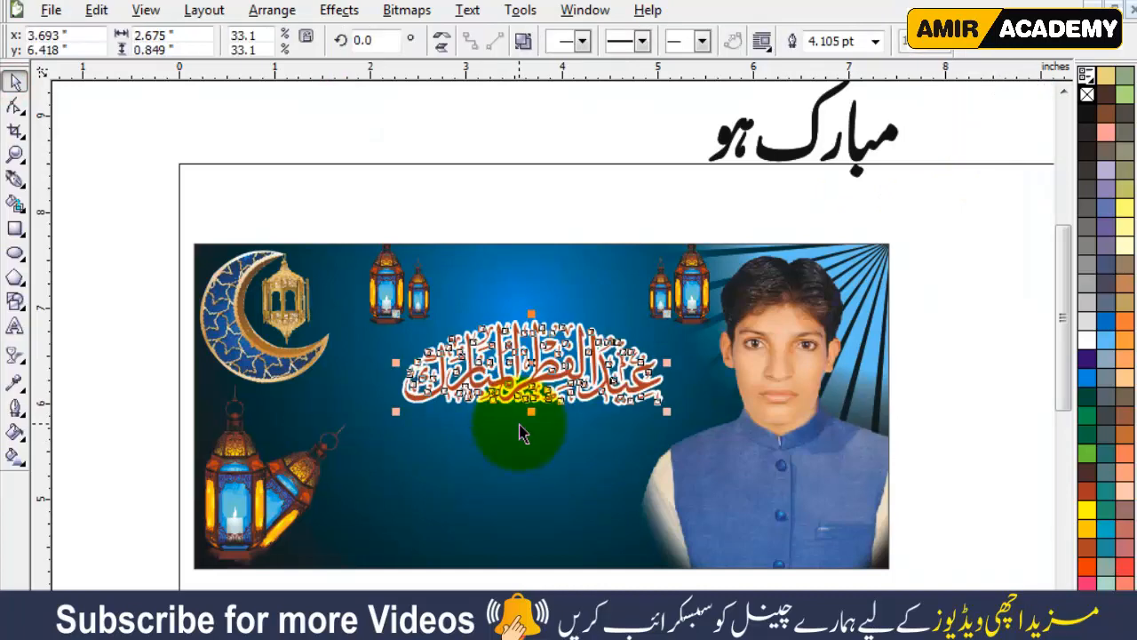
drag(666, 314, 706, 302)
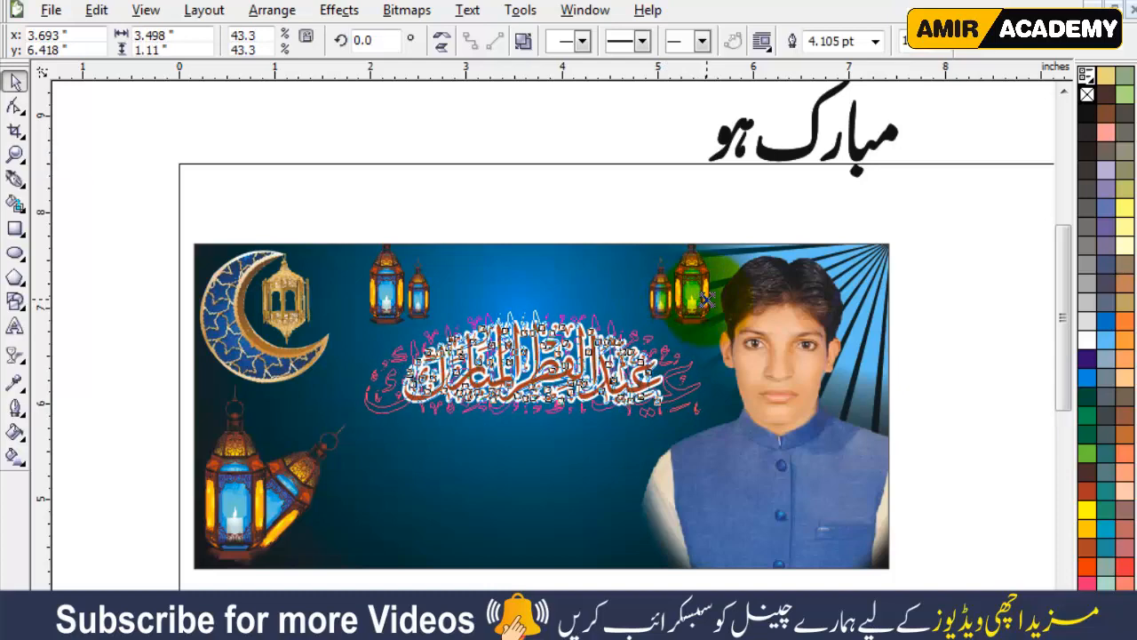
drag(360, 423, 348, 418)
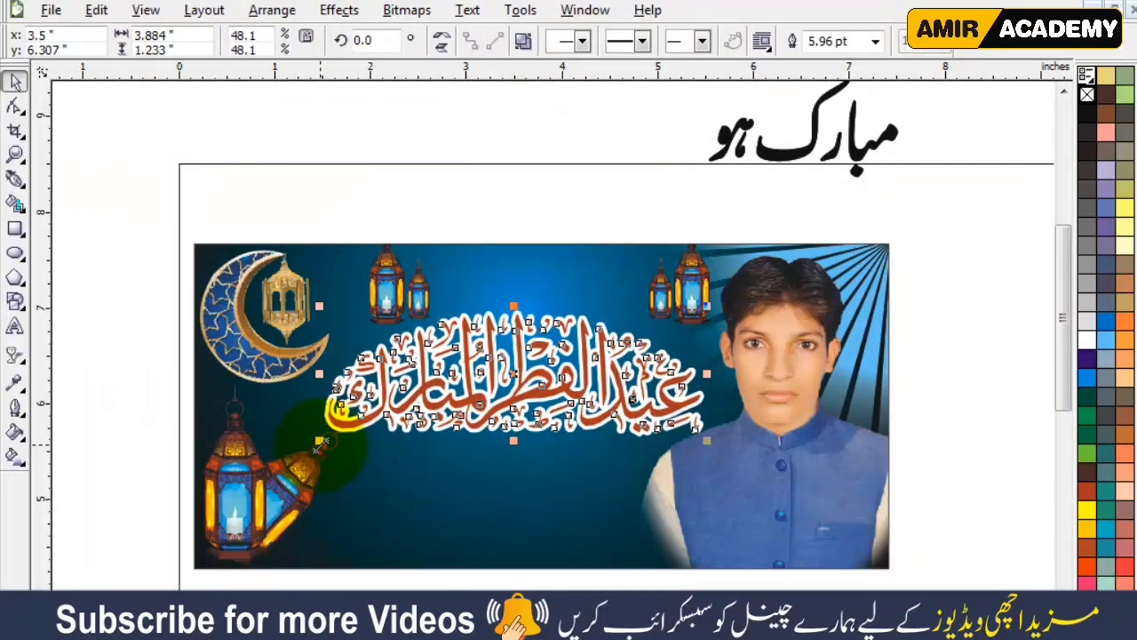
drag(320, 444, 308, 444)
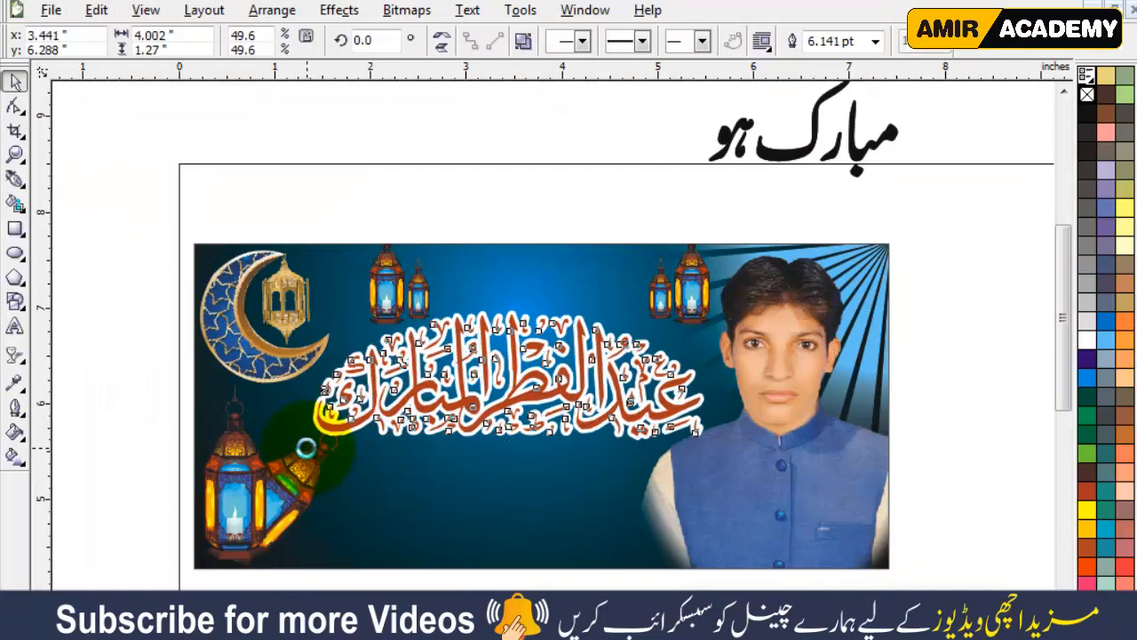
Nudge the calligraphy slightly up and right to about X 3.491 and Y 6.328 inches
key(Up)
key(Up)
key(Right)
key(Right)
key(Right)
key(Right)
key(Right)
key(Up)
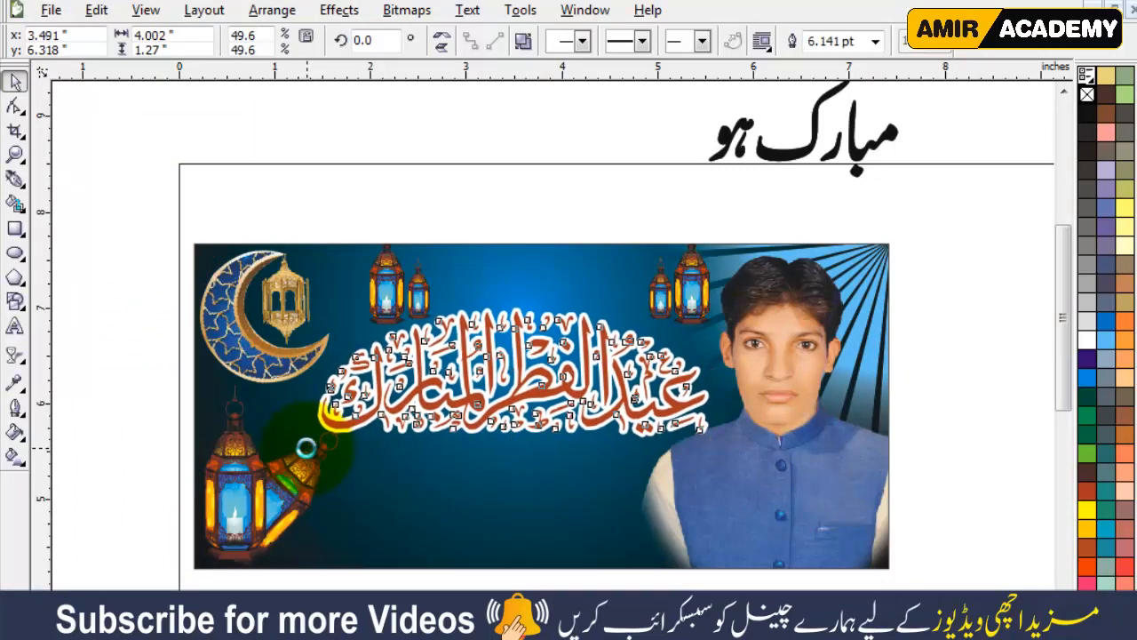
key(Up)
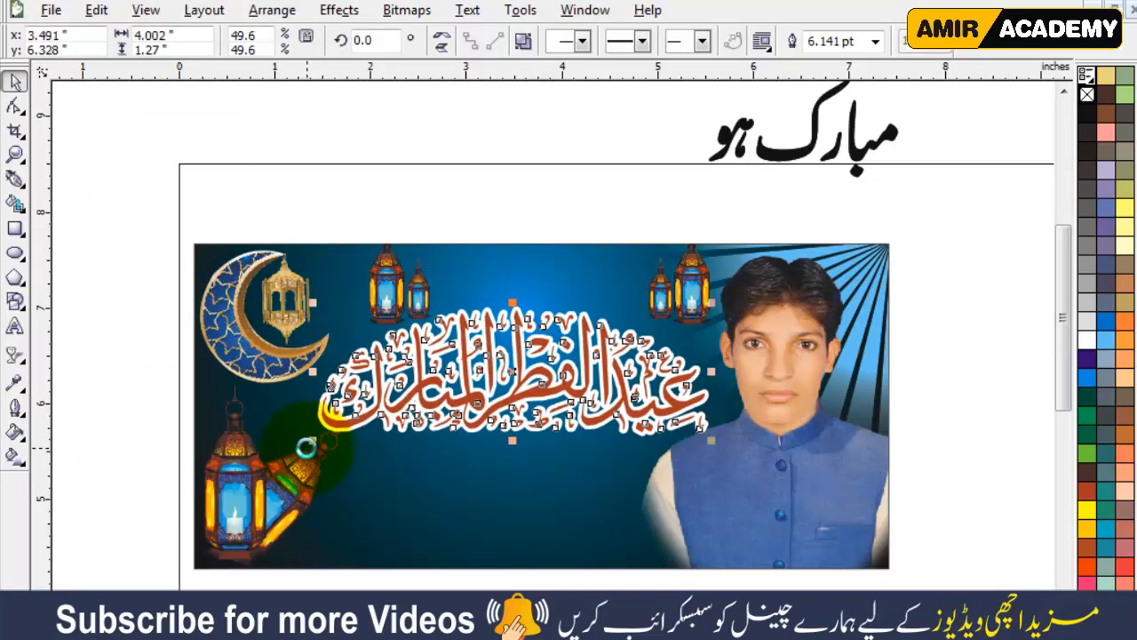
Shrink the "مبارک ہو" text and move it onto the banner below the calligraphy
click(860, 157)
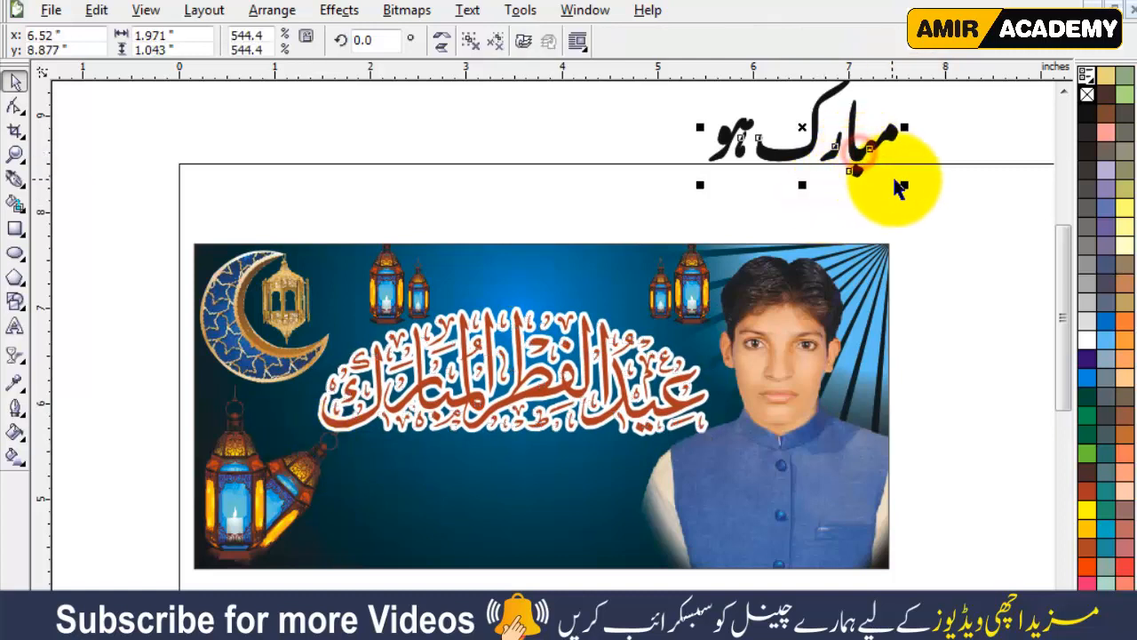
drag(903, 181, 856, 175)
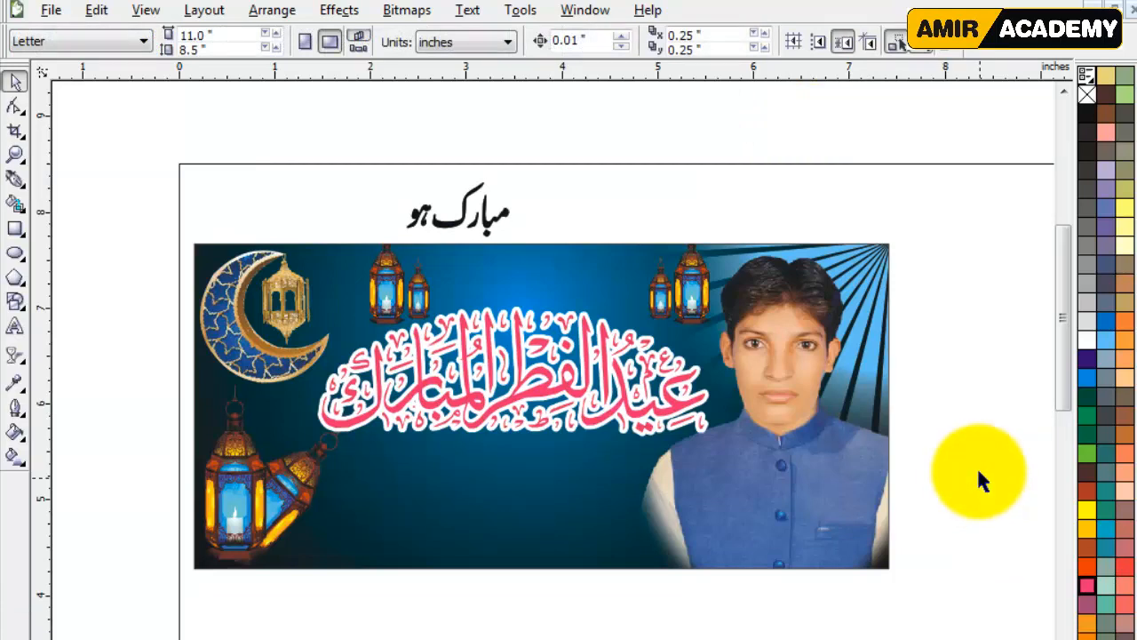
drag(462, 230, 480, 484)
scroll(480, 479, up, 2)
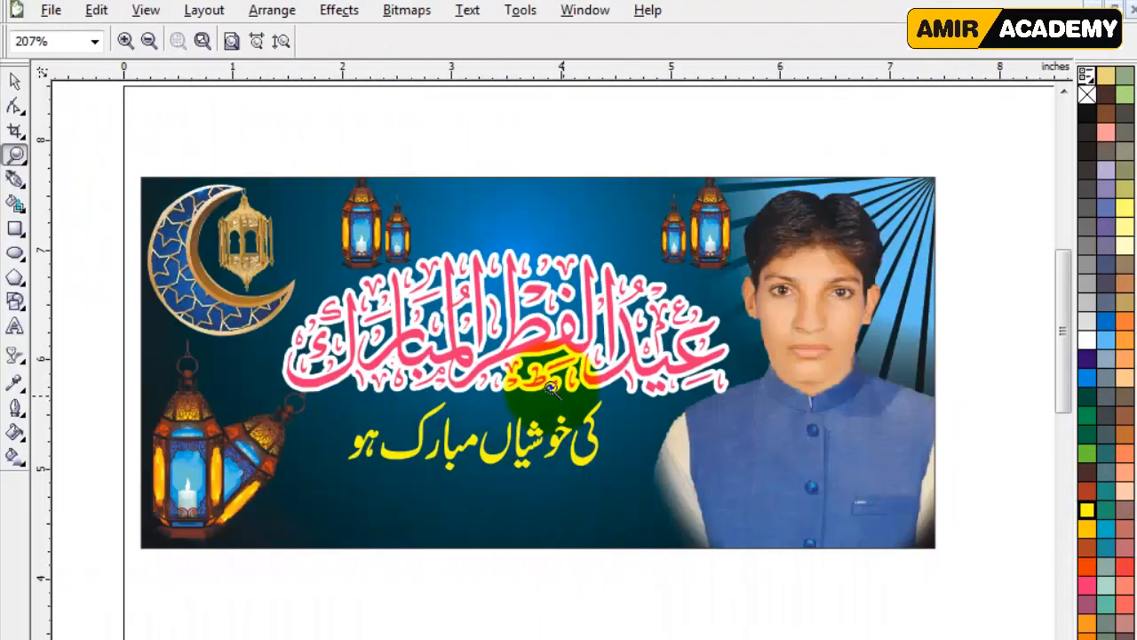
Move the "تمام دیکھنے اور سننے والوں کو" text onto the banner above the calligraphy, between the small lantern pairs
click(14, 81)
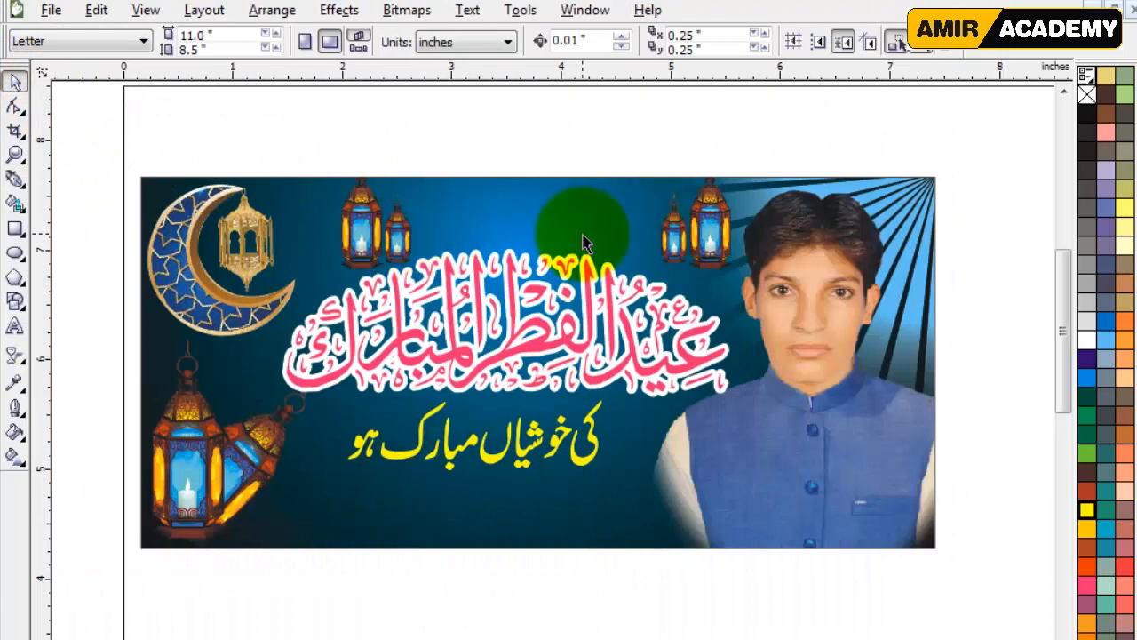
click(1062, 93)
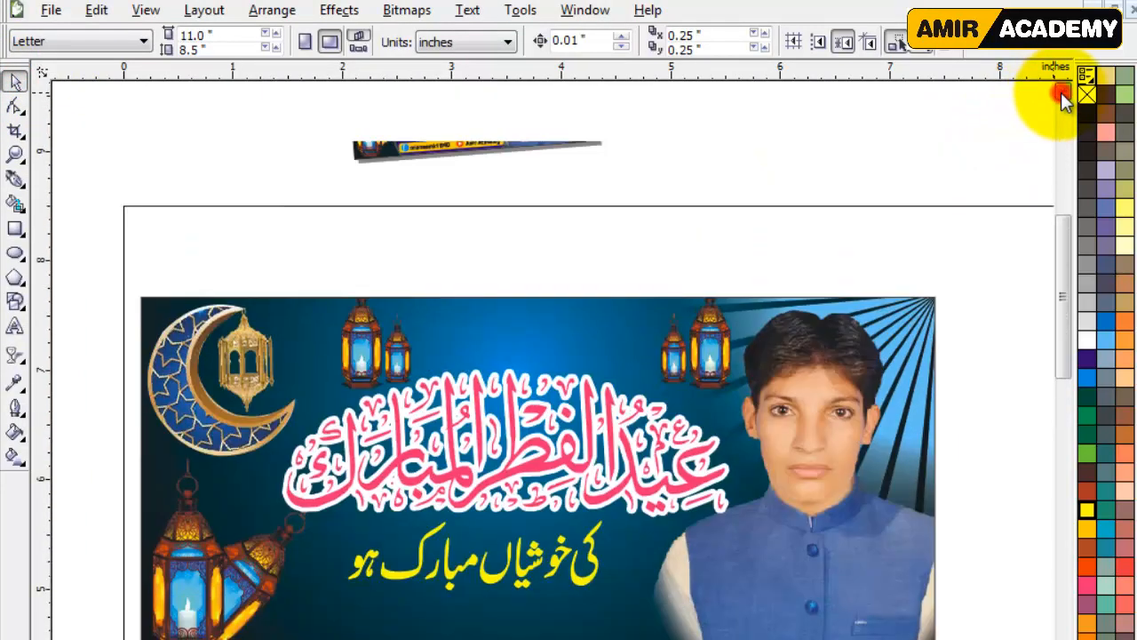
scroll(825, 616, right, 5)
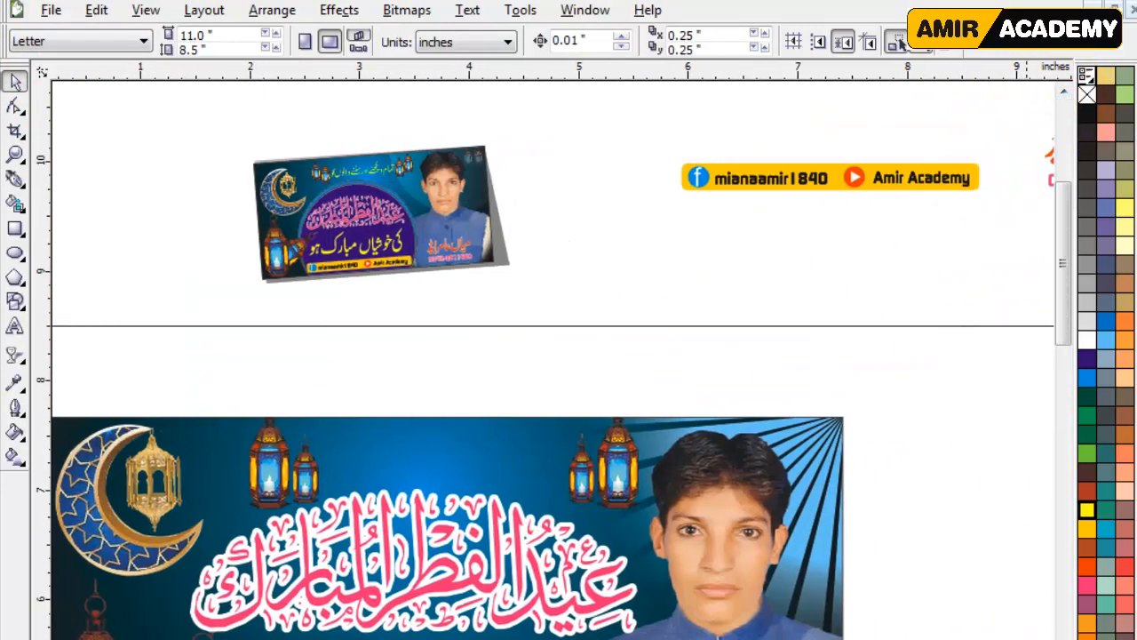
drag(989, 223, 267, 448)
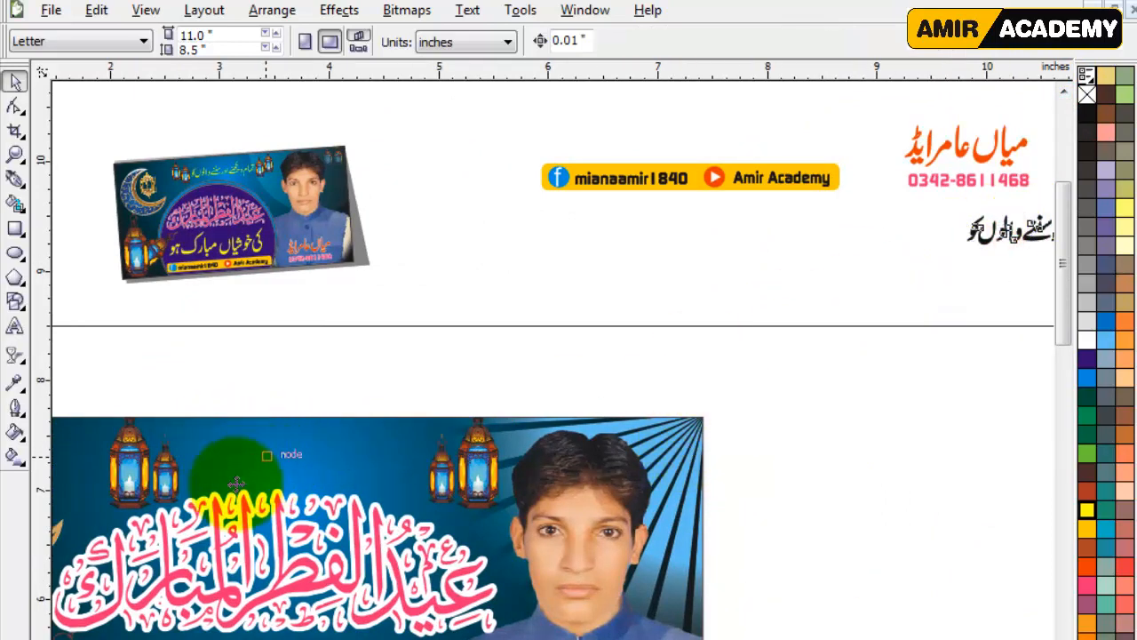
key(z)
drag(165, 386, 449, 600)
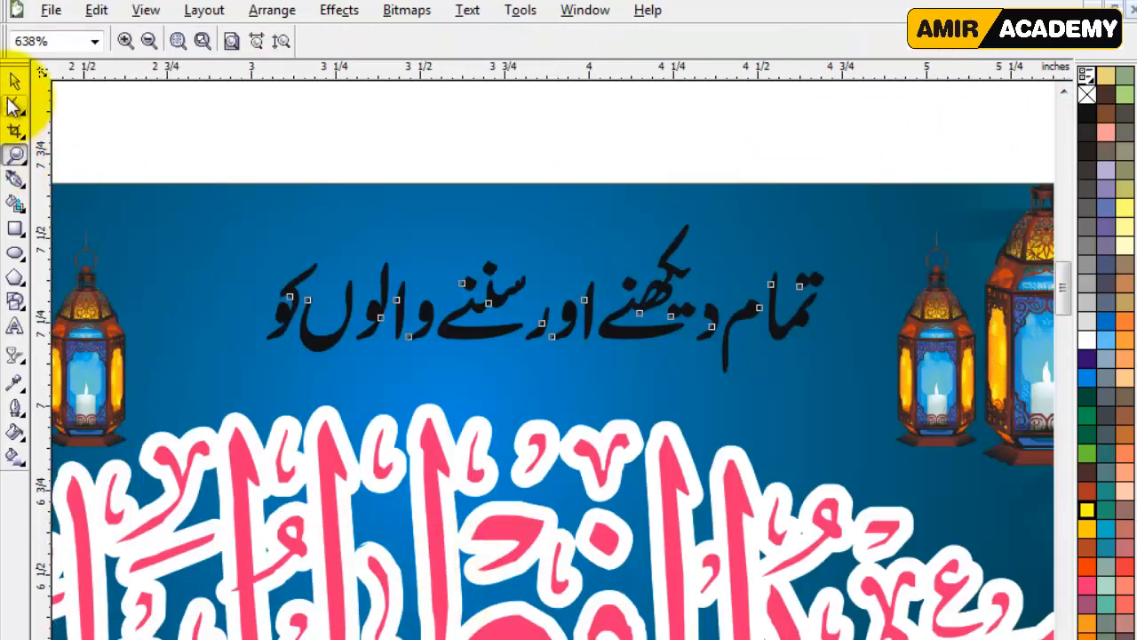
Enlarge the text above the calligraphy to about 2.086 by 0.556 inches and adjust its position between the lantern pairs
click(14, 82)
click(499, 375)
drag(827, 383, 891, 400)
drag(507, 351, 459, 351)
drag(850, 399, 856, 401)
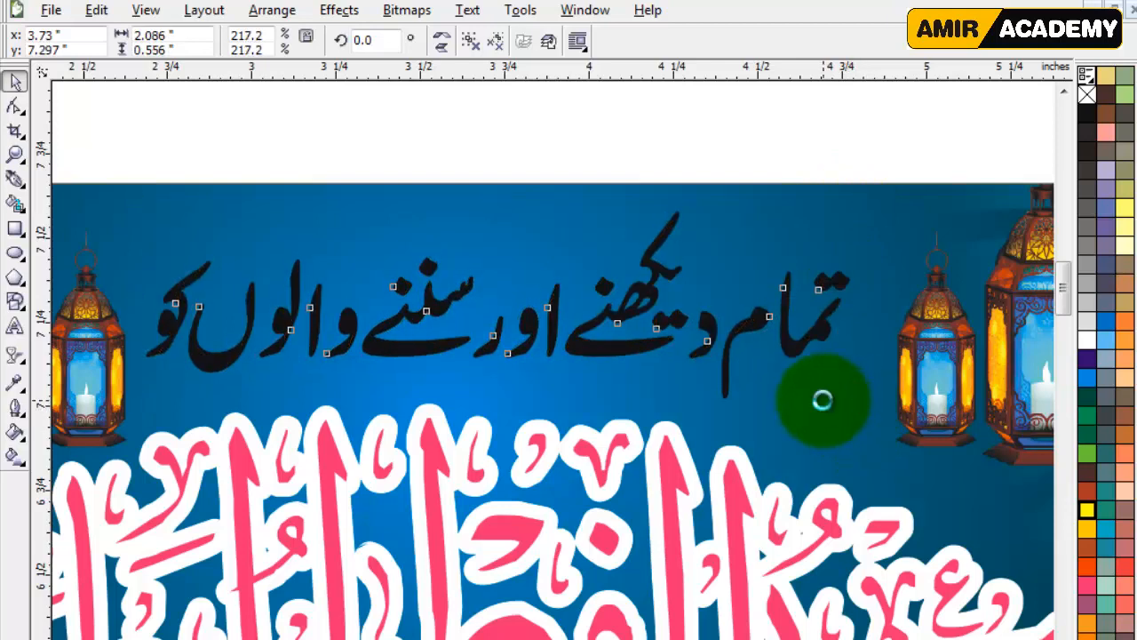
Try a white fill on the text above the calligraphy, then fill it yellow
click(1086, 341)
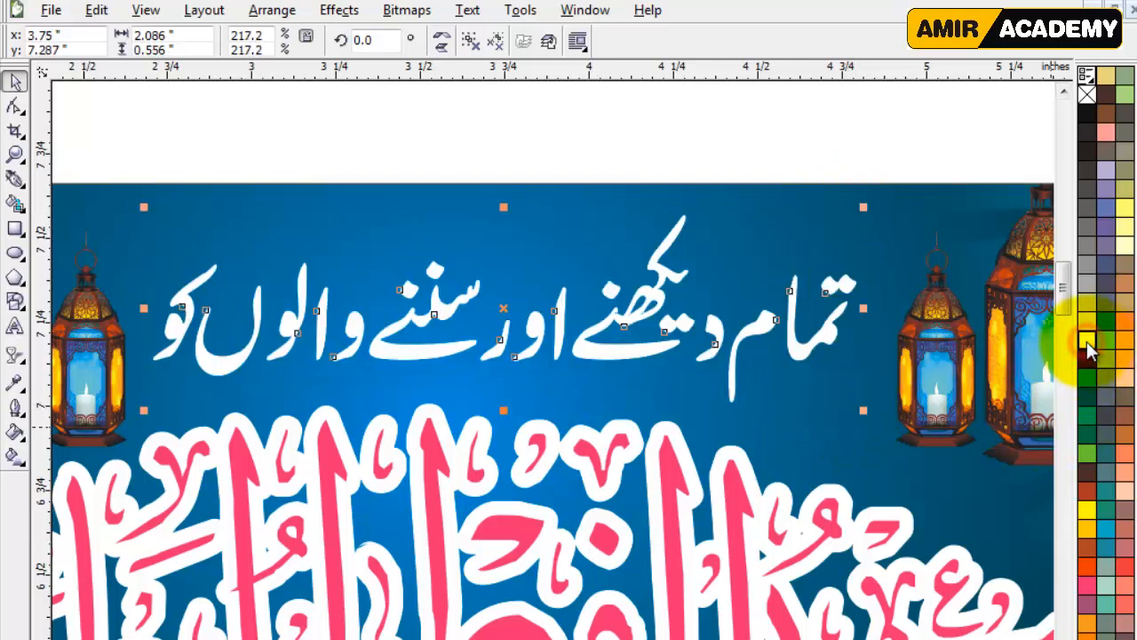
click(1088, 512)
click(583, 160)
scroll(555, 390, down, 2)
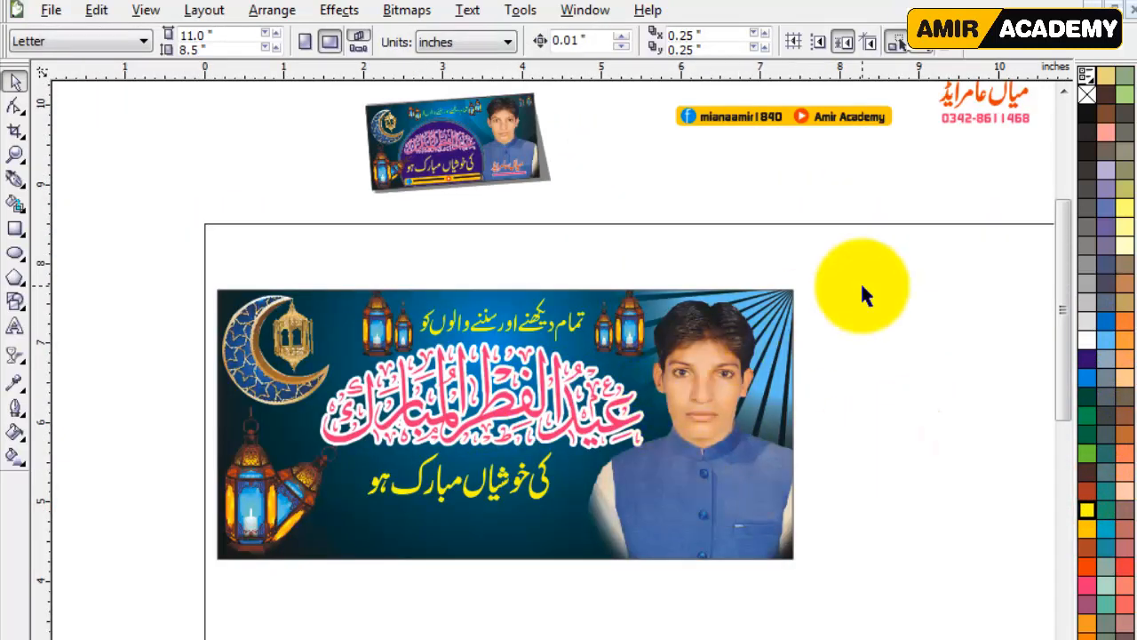
click(977, 116)
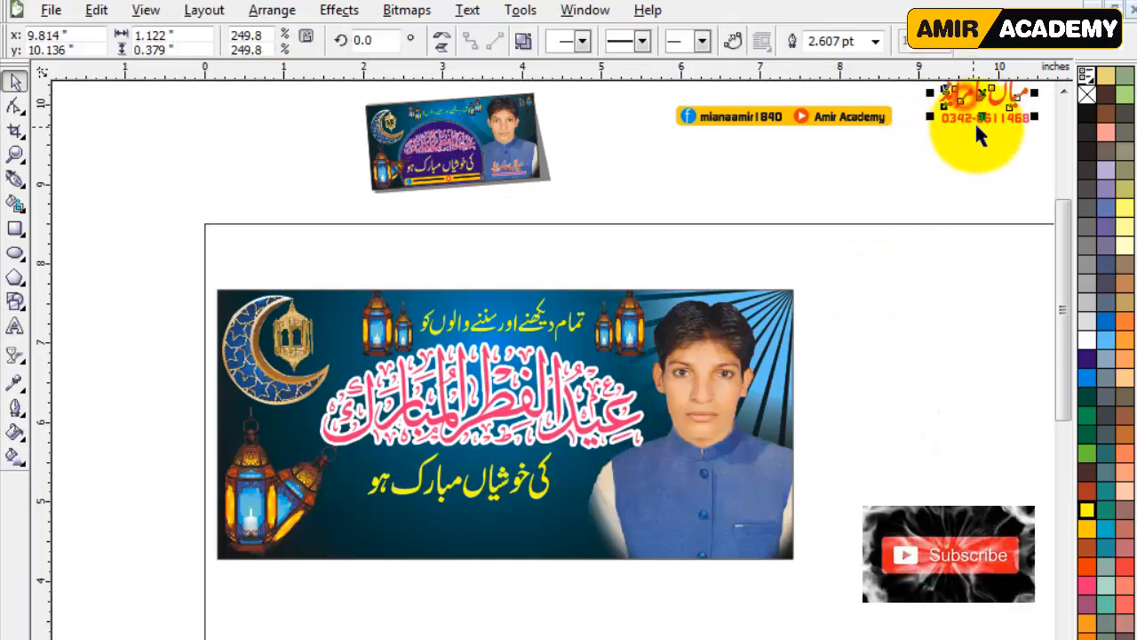
drag(987, 101, 726, 527)
click(958, 229)
key(ctrl+z)
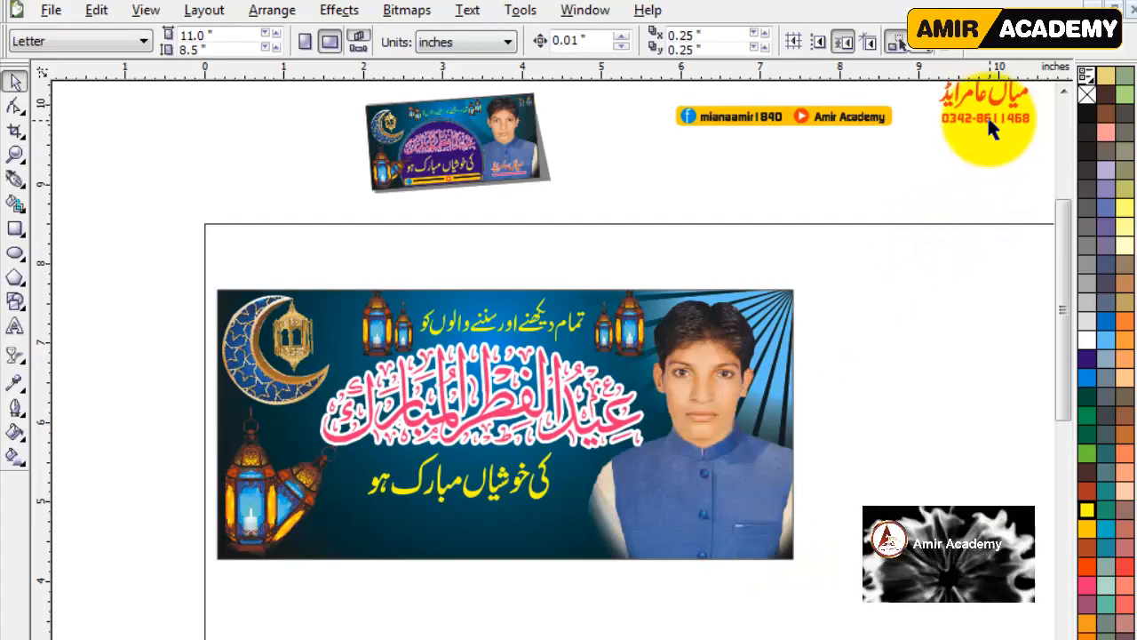
Select the red name and phone number together and move them onto the lower chest of the man's portrait
click(971, 128)
click(970, 124)
drag(971, 120, 713, 518)
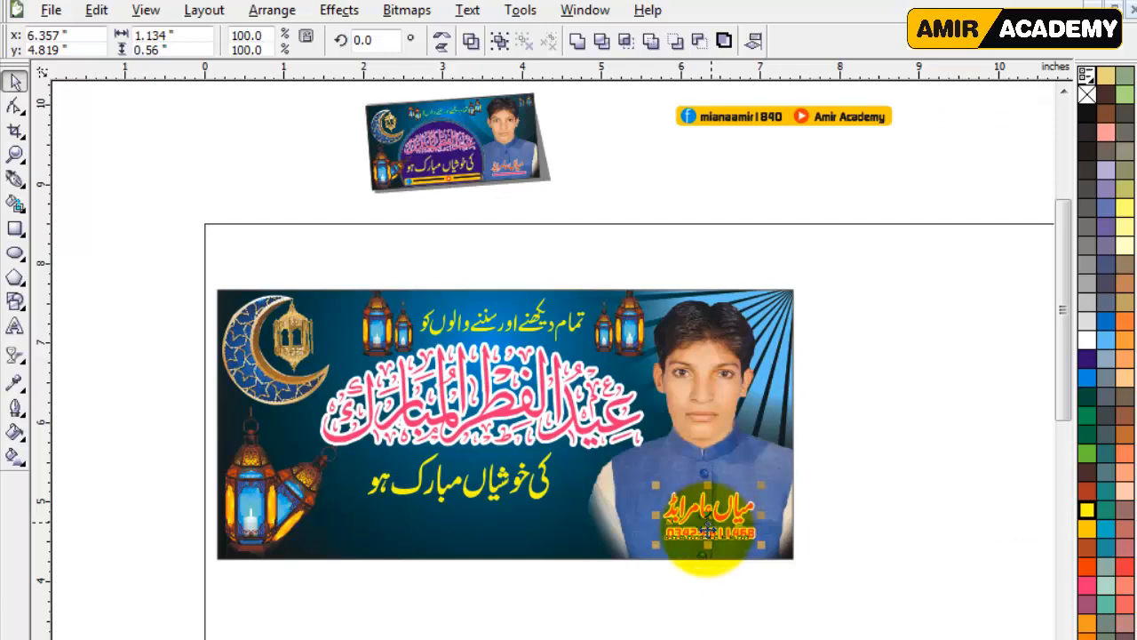
Enlarge the name and phone number on the man's chest to about 1.323 by 0.654 inches
scroll(710, 531, up, 2)
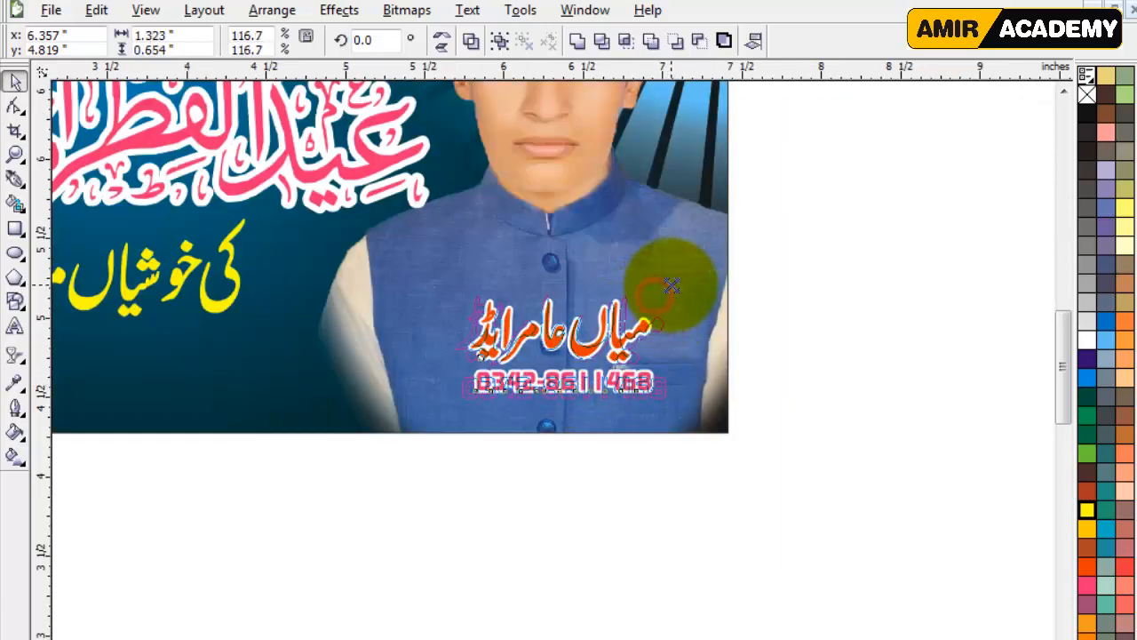
scroll(432, 436, down, 2)
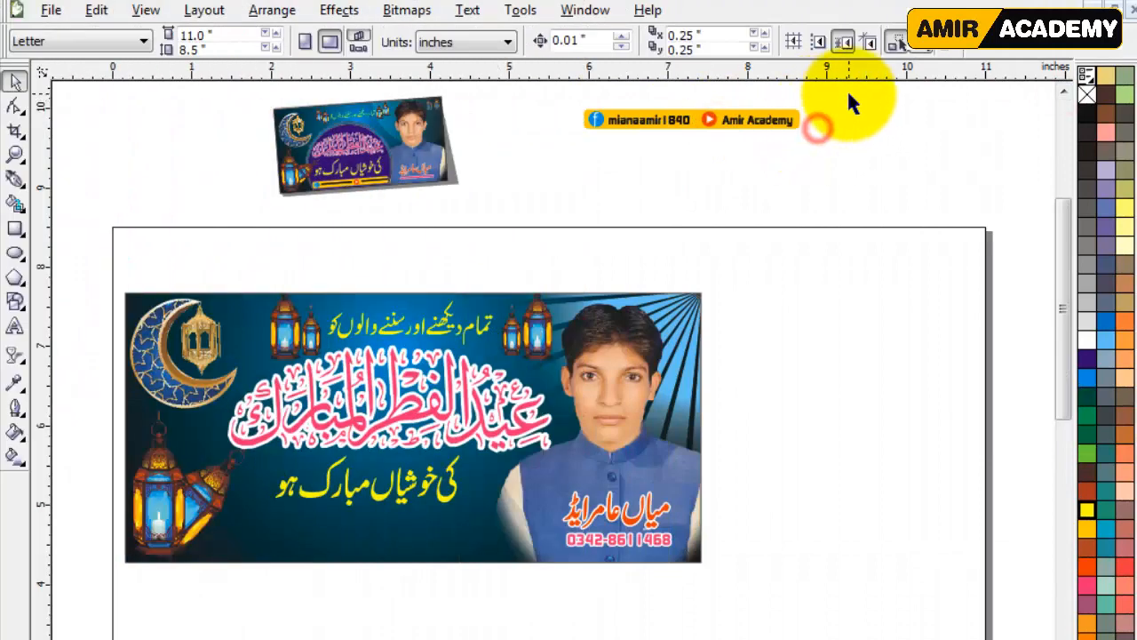
Move the yellow social media bar onto the banner below the lower Urdu line and enlarge it to about 3.386 by 0.307 inches
drag(848, 94, 518, 216)
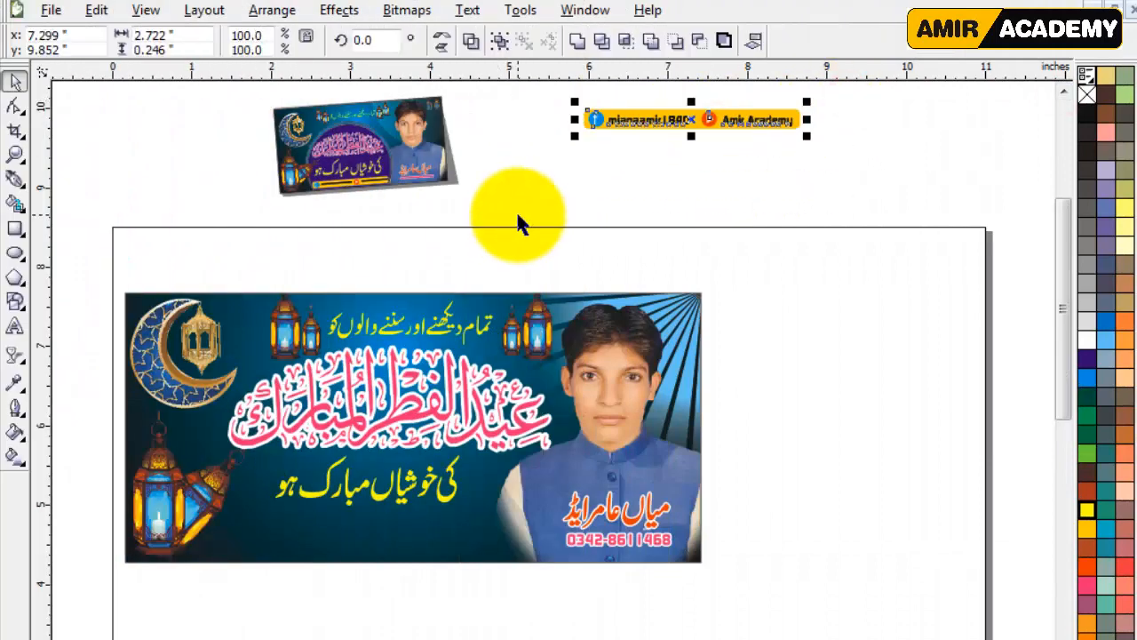
drag(681, 120, 357, 544)
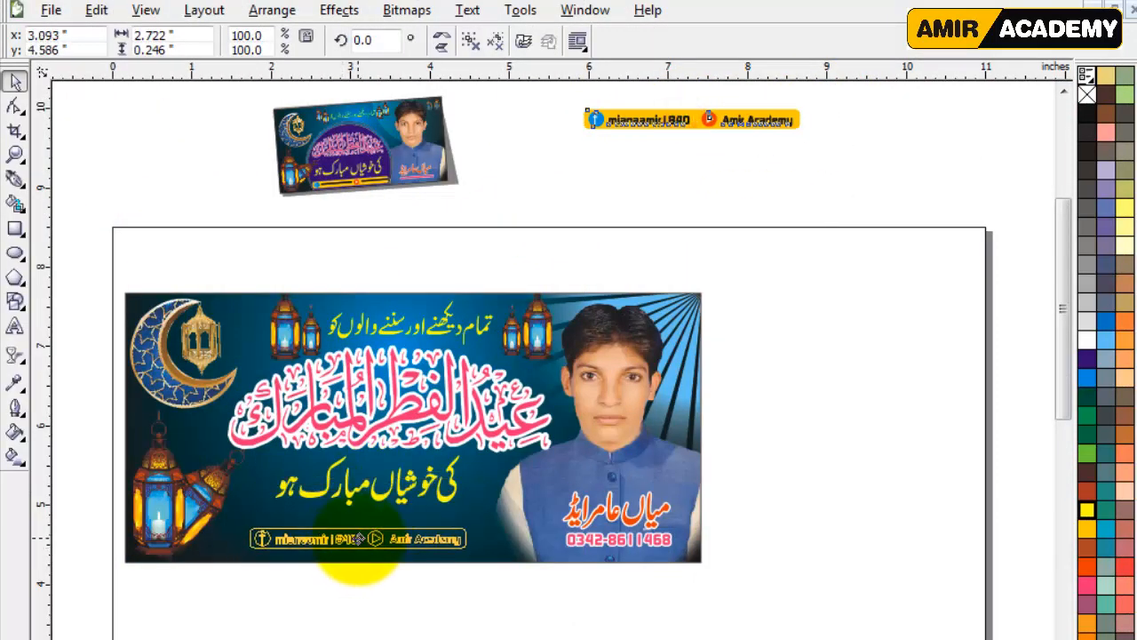
scroll(357, 546, up, 2)
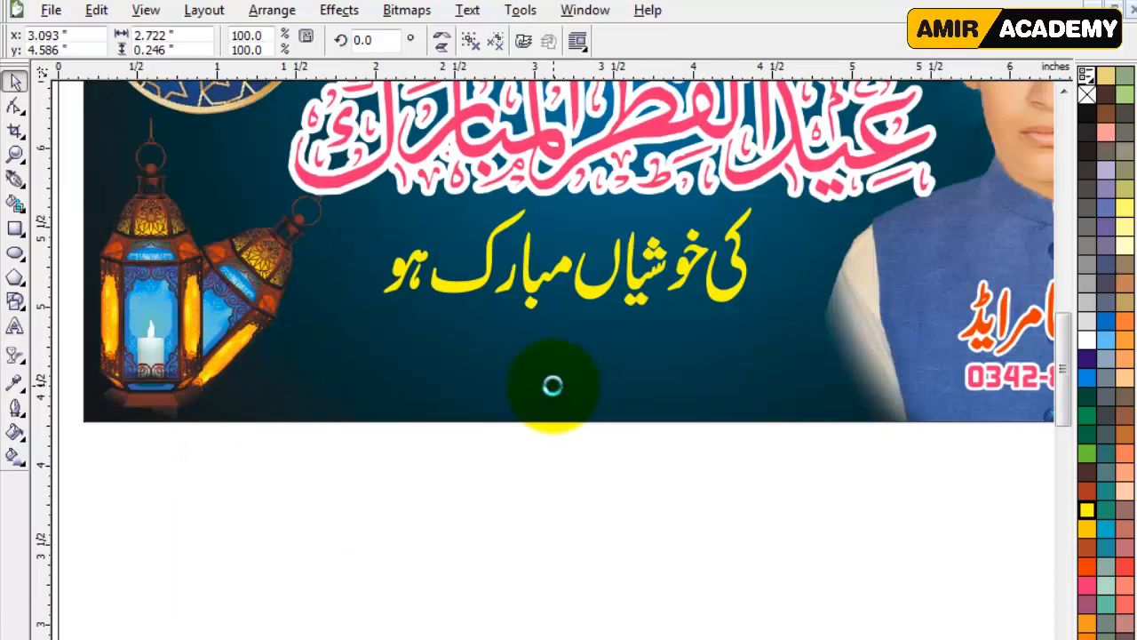
drag(782, 340, 819, 319)
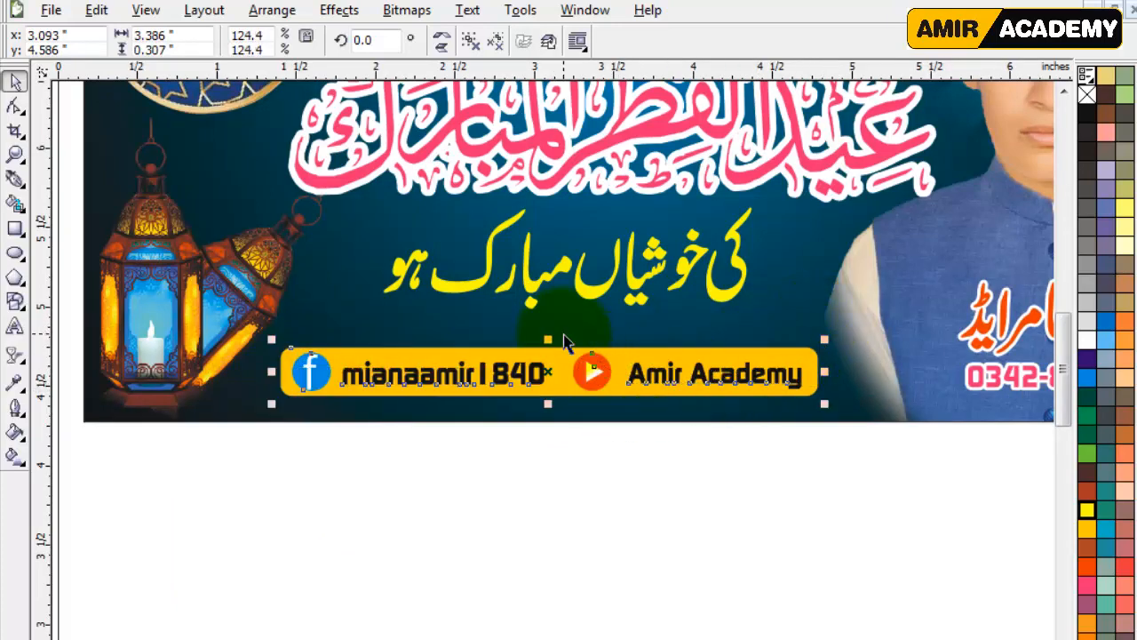
Shift the pink Eid calligraphy slightly down between the two yellow Urdu lines and deselect it
scroll(565, 342, down, 2)
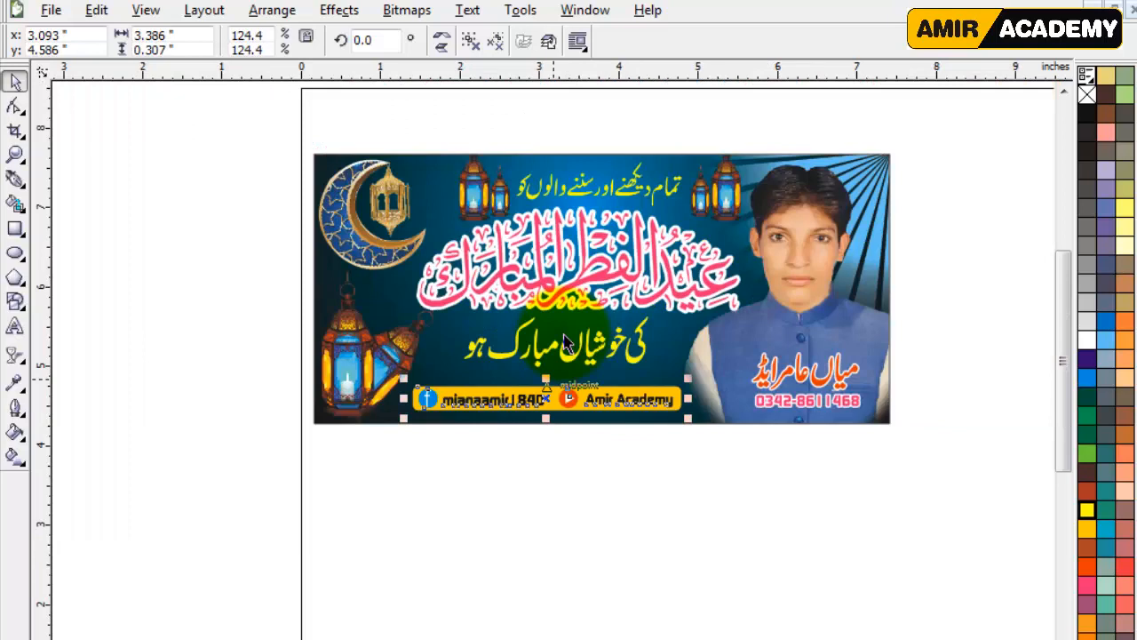
click(593, 262)
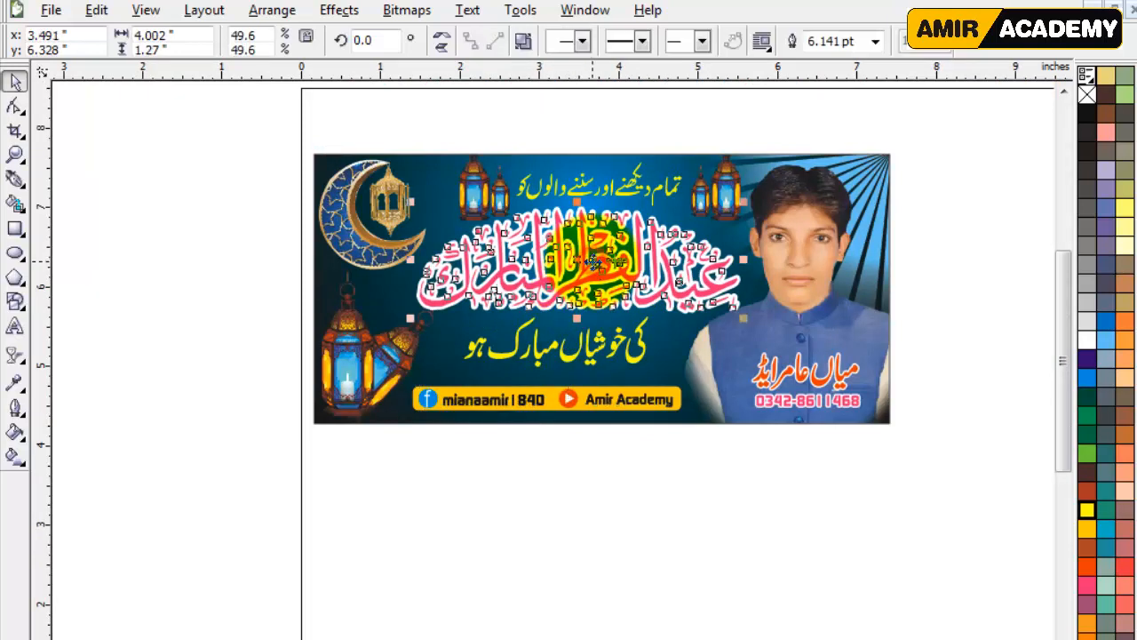
drag(594, 262, 593, 259)
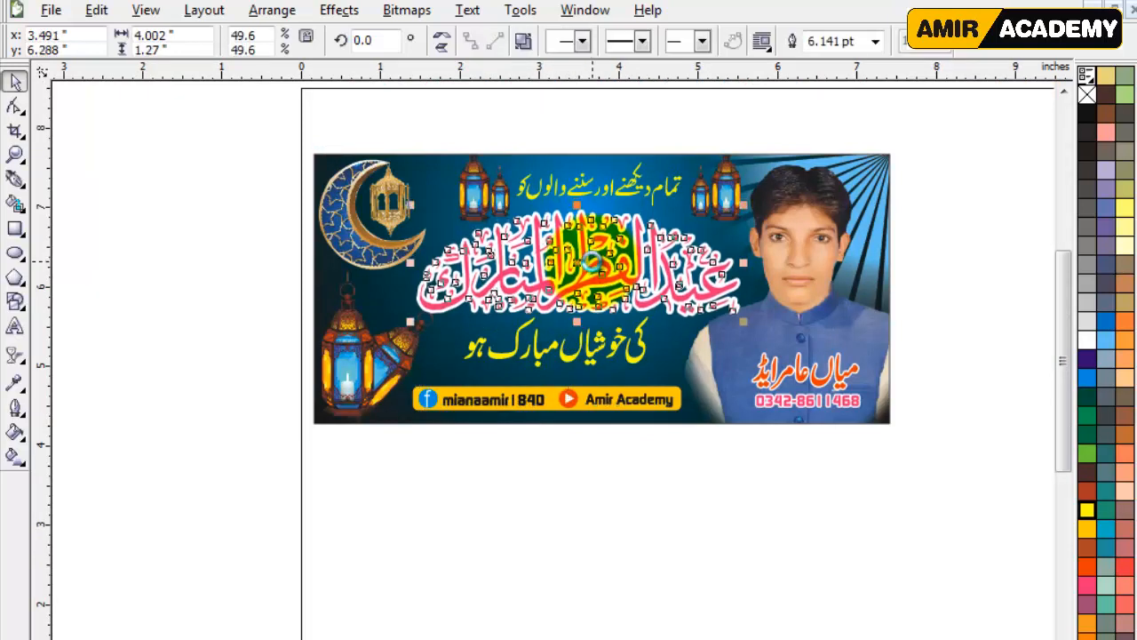
click(553, 477)
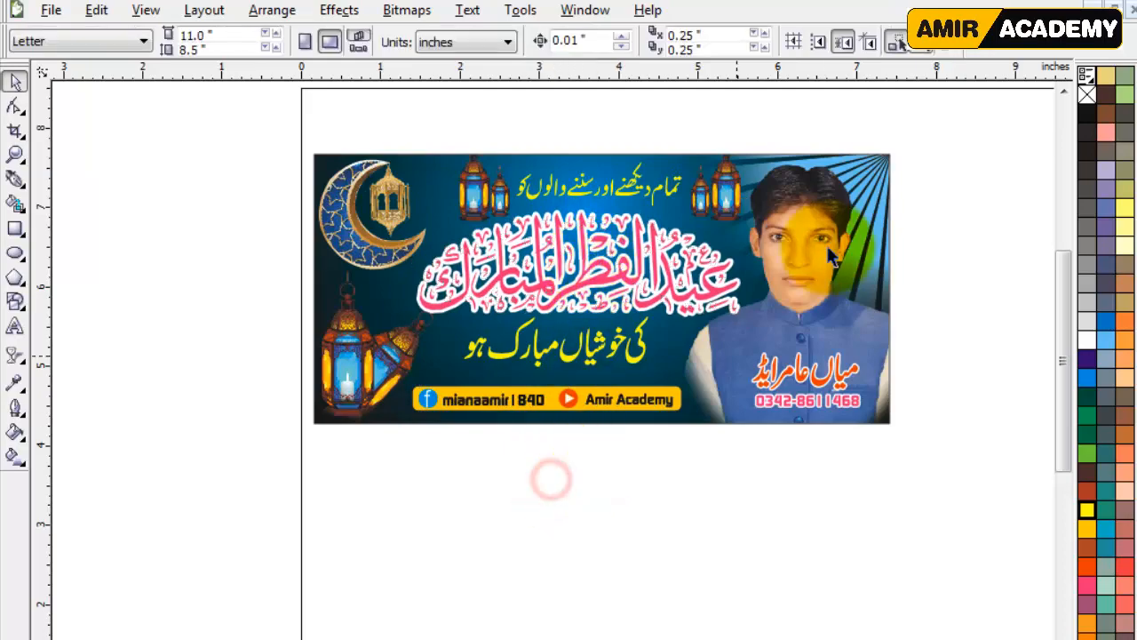